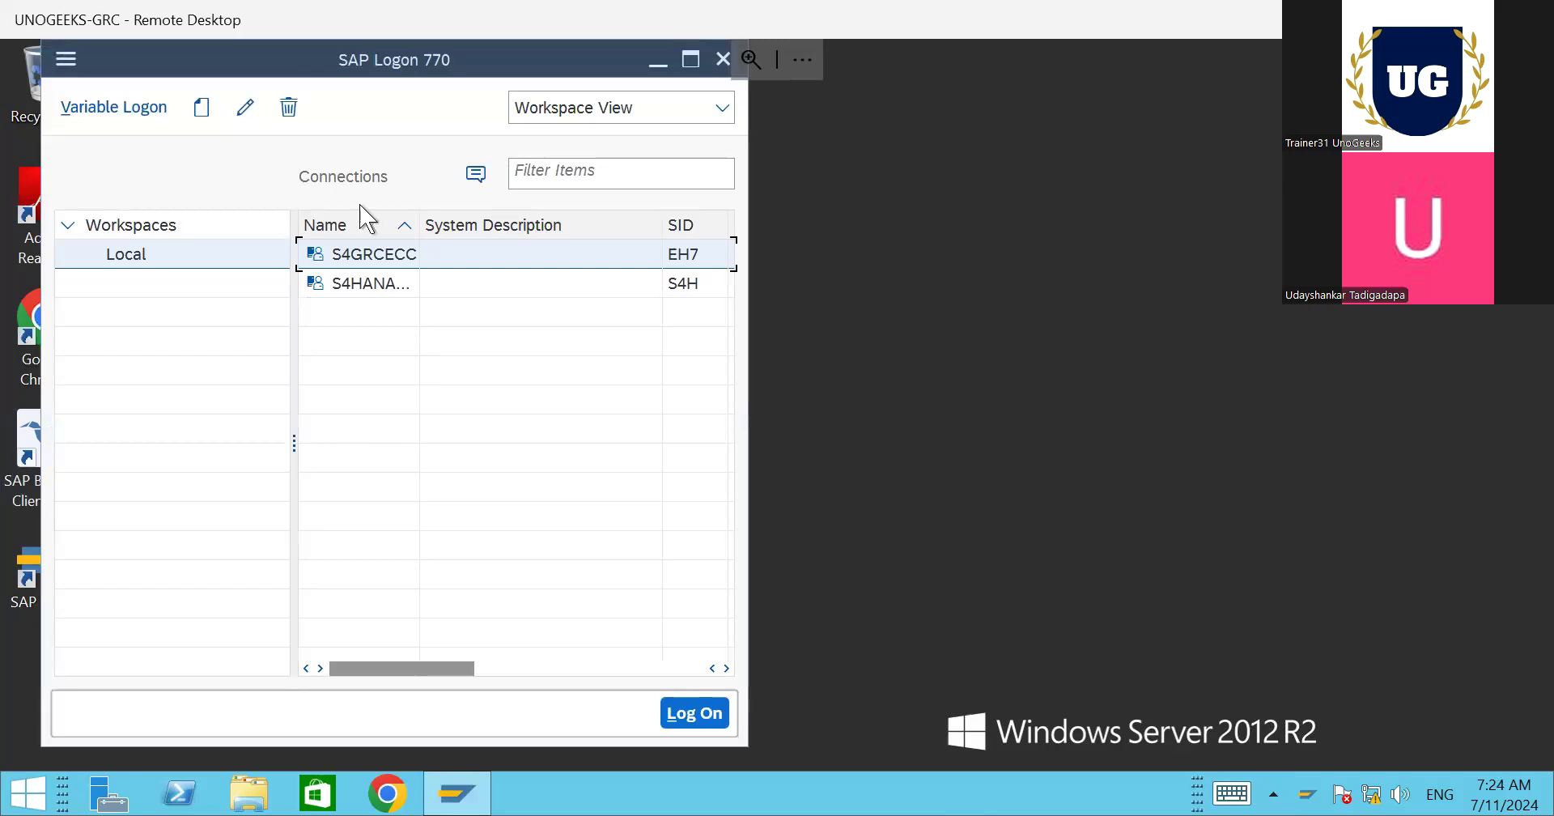
Step: Close the SAP Logon window and relaunch SAP Logon from the desktop
{"action": "left_click_drag", "start_coordinate": [385, 58], "coordinate": [826, 101]}
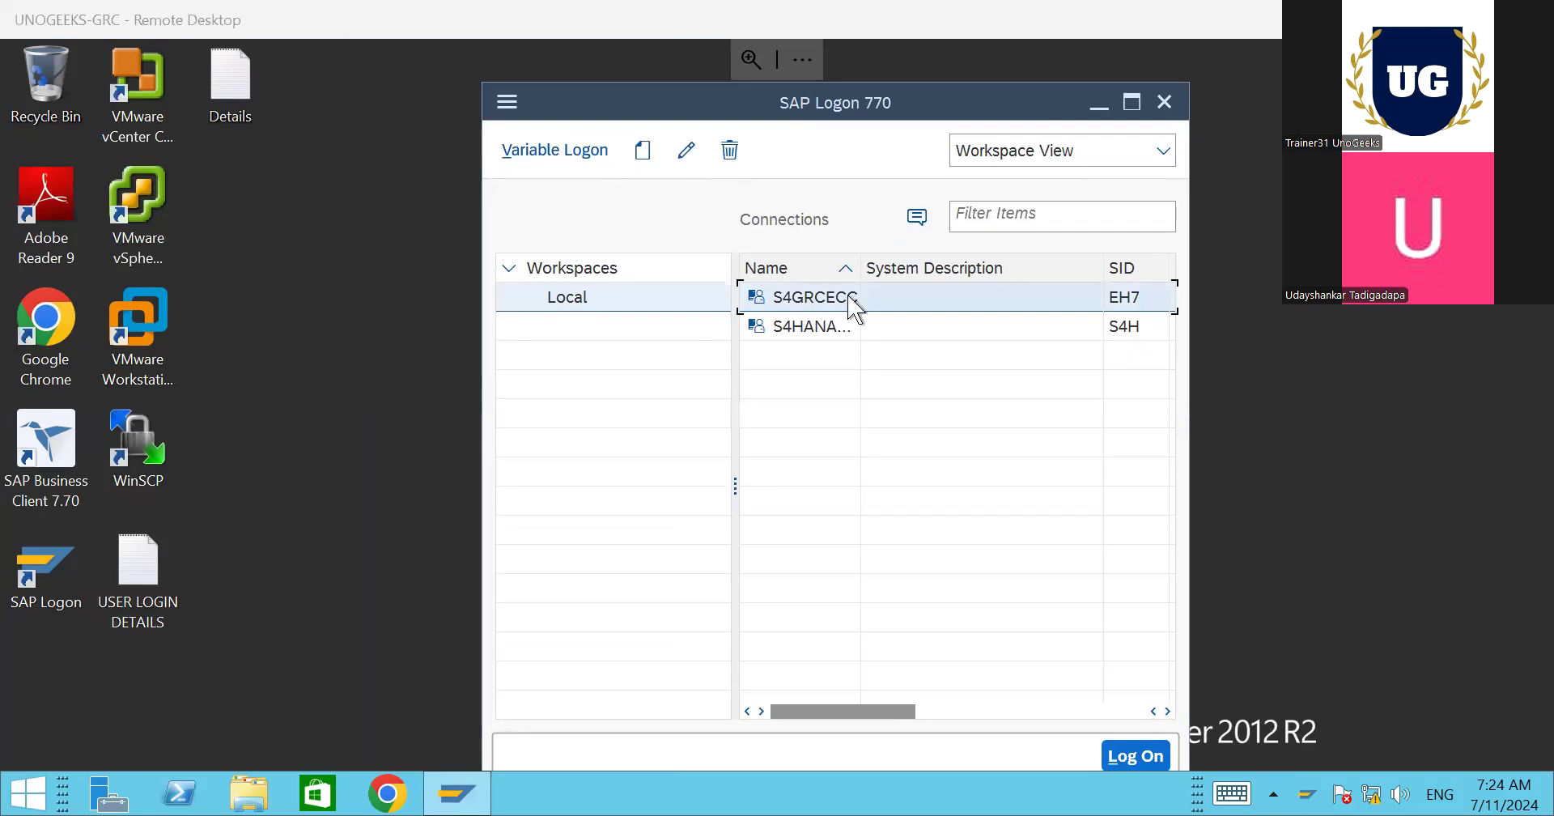
{"action": "left_click", "coordinate": [509, 103]}
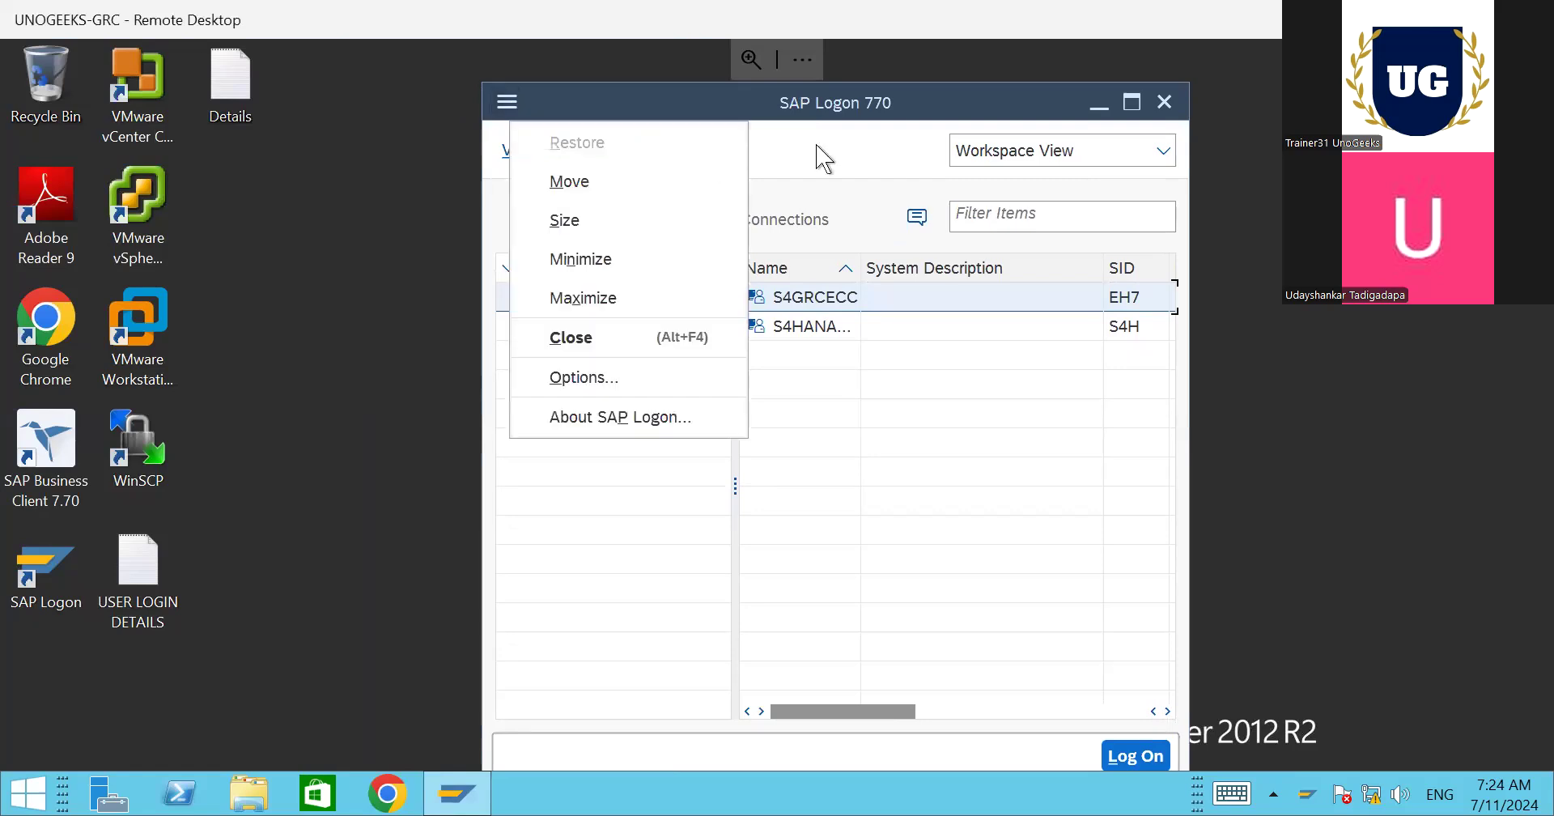
{"action": "left_click", "coordinate": [1163, 102]}
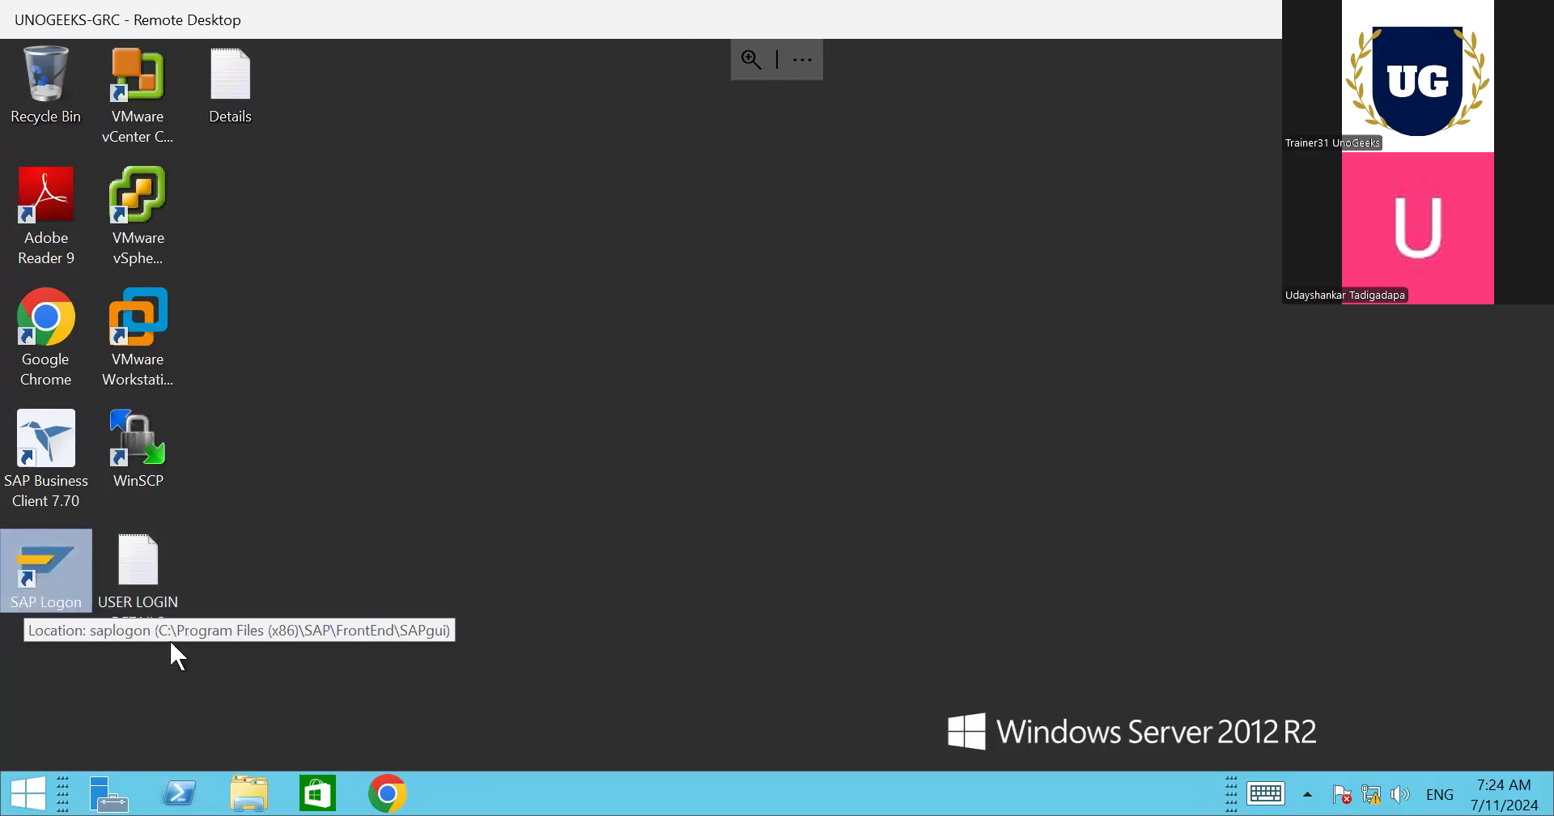
{"action": "double_click", "coordinate": [60, 575]}
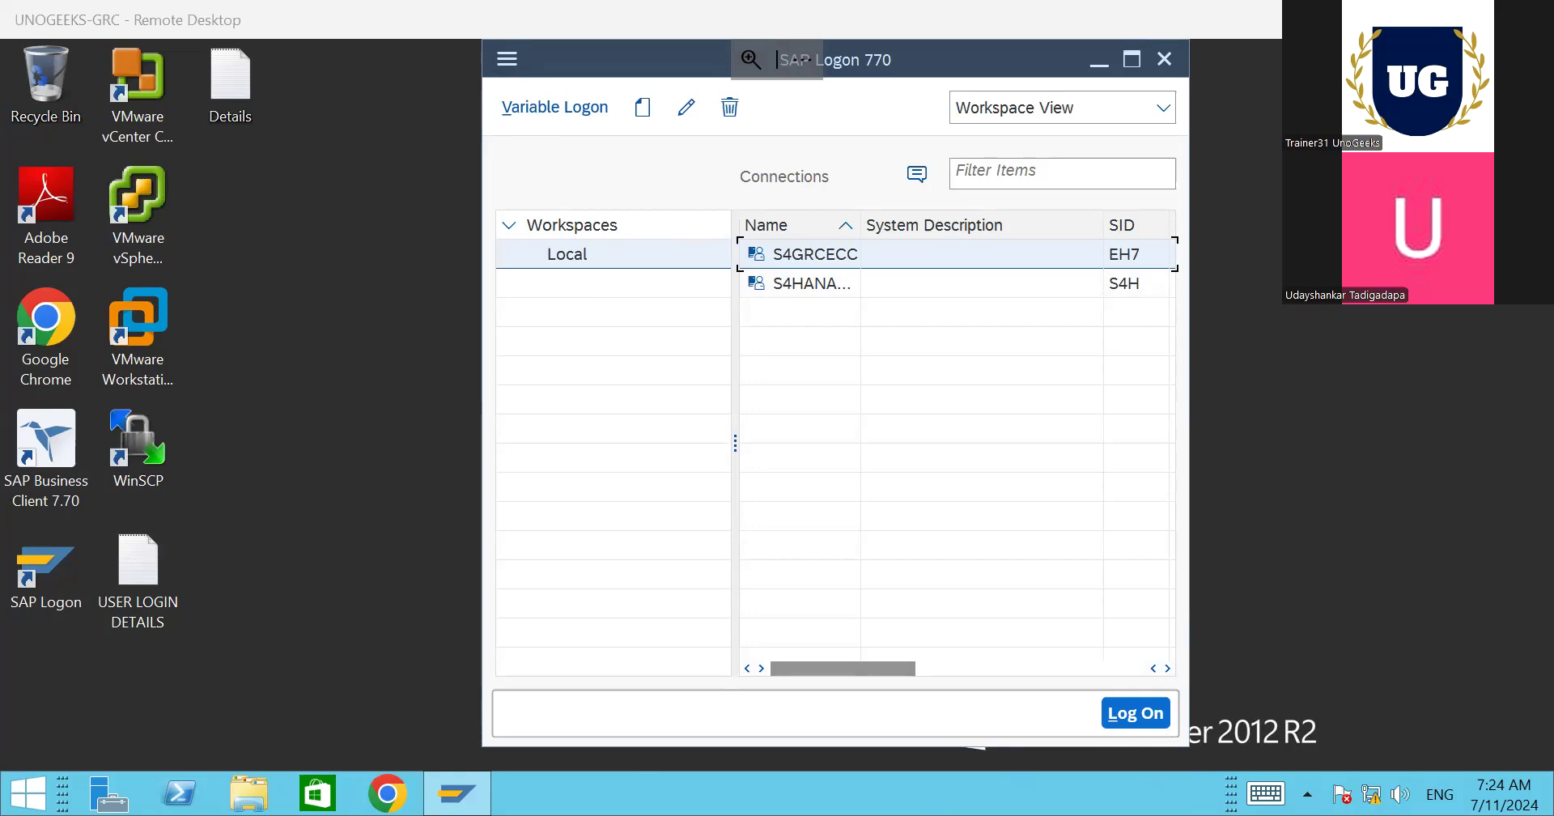
Step: Open the SAP GUI options from SAP Logon and reposition the dialog so it is fully visible
{"action": "left_click", "coordinate": [505, 60]}
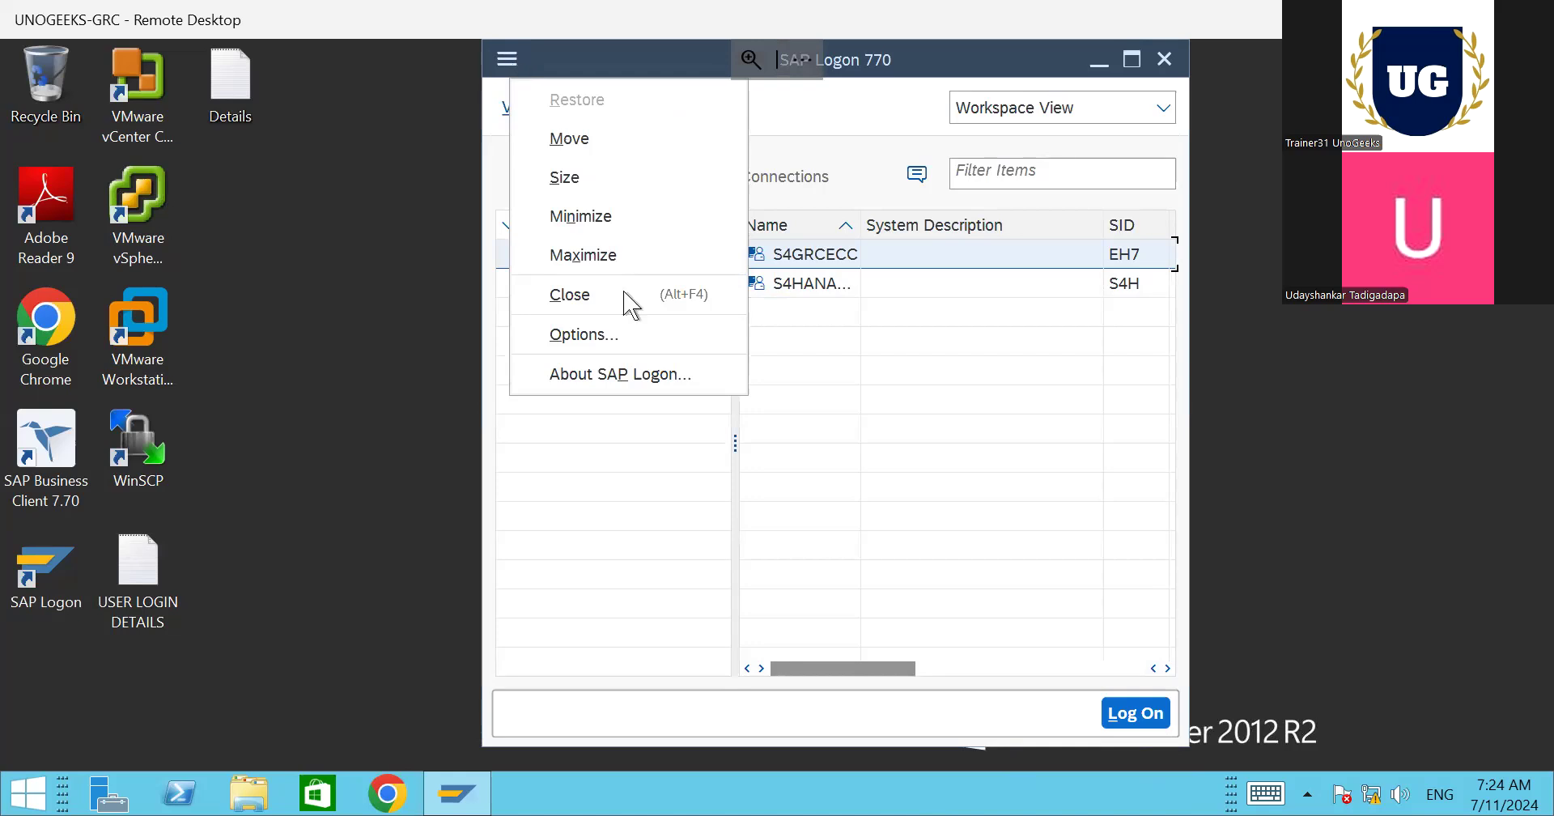
{"action": "left_click", "coordinate": [619, 356]}
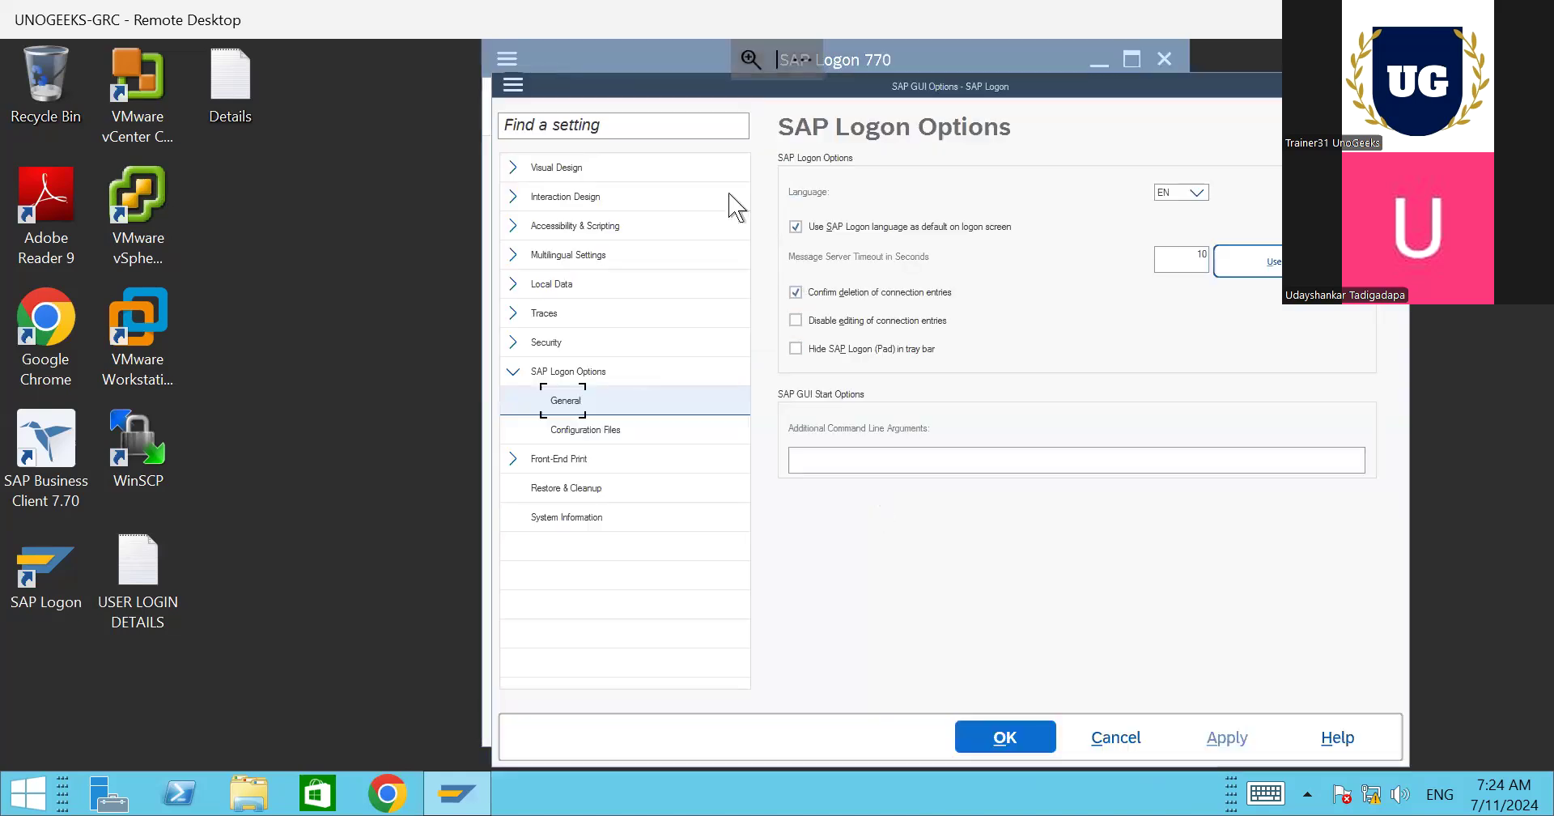
{"action": "left_click_drag", "start_coordinate": [650, 90], "coordinate": [379, 73]}
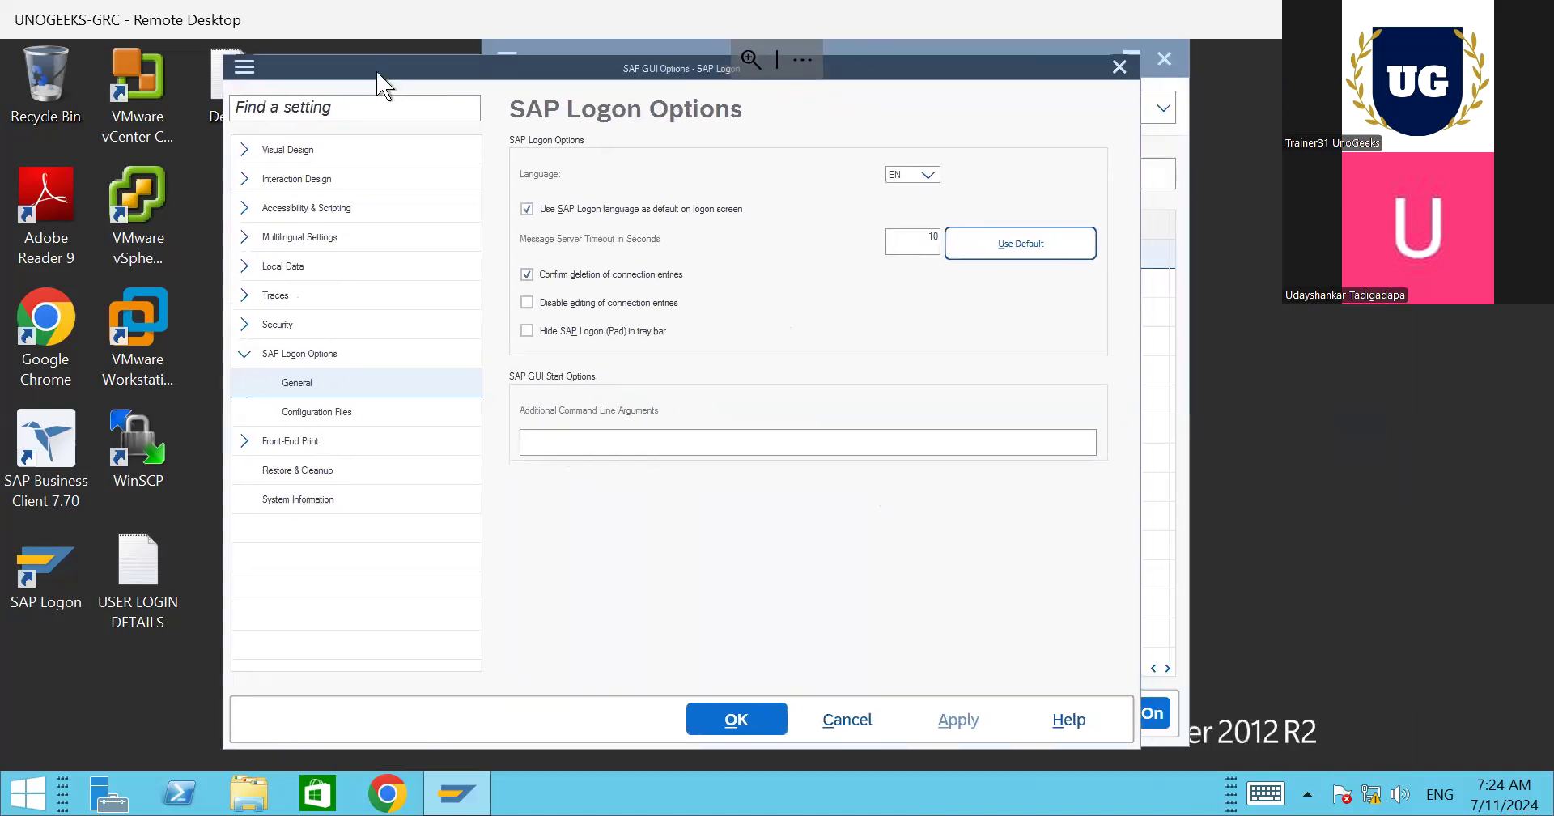
Step: Examine the Visual Design theme settings and the list of selectable themes, keeping Quartz Theme
{"action": "left_click", "coordinate": [245, 150]}
{"action": "left_click", "coordinate": [316, 181]}
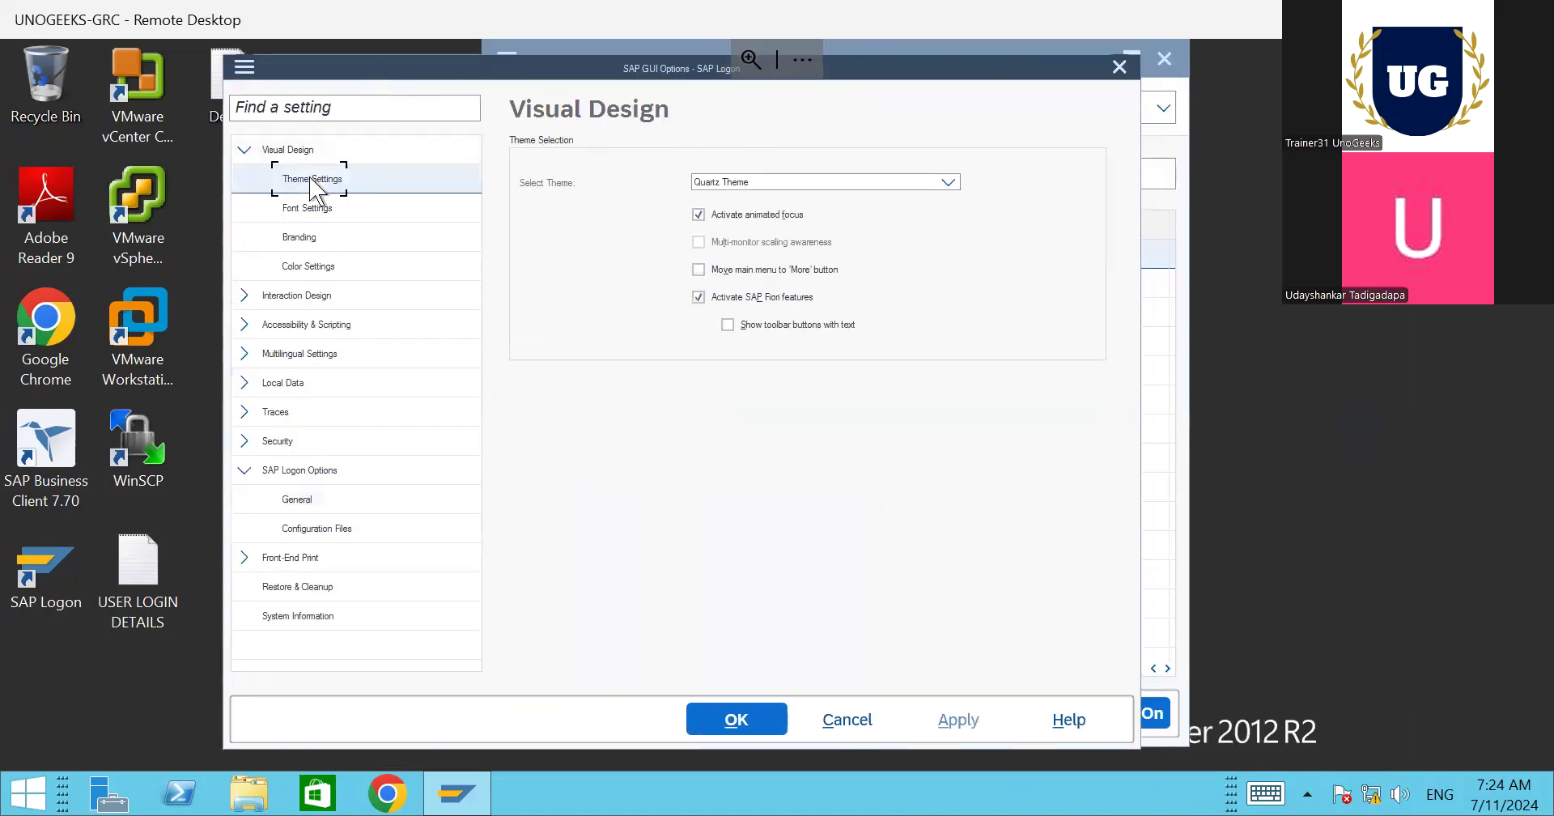
{"action": "left_click", "coordinate": [951, 183]}
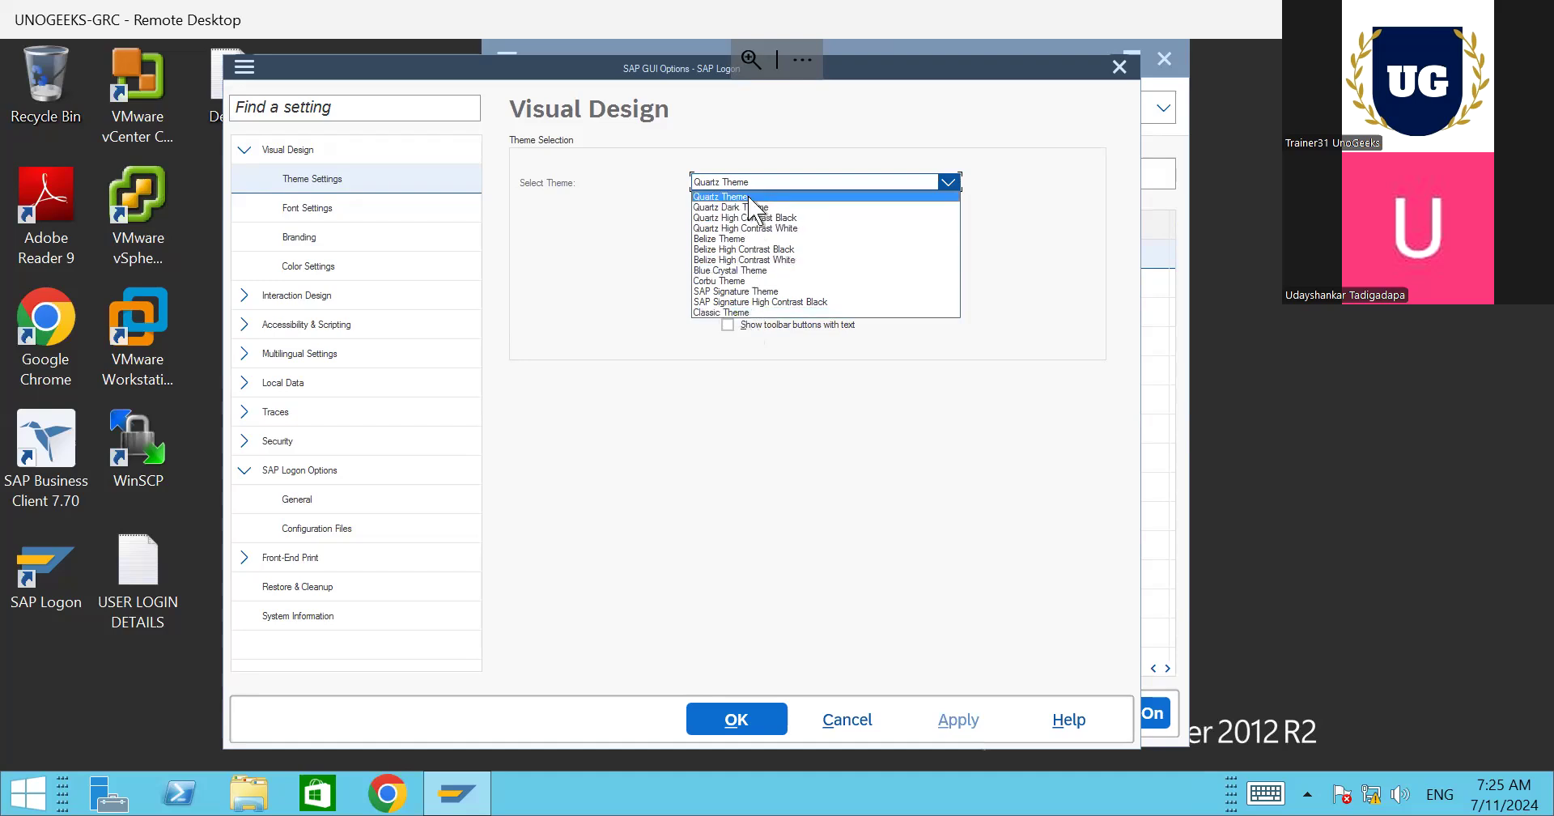
{"action": "left_click", "coordinate": [652, 187]}
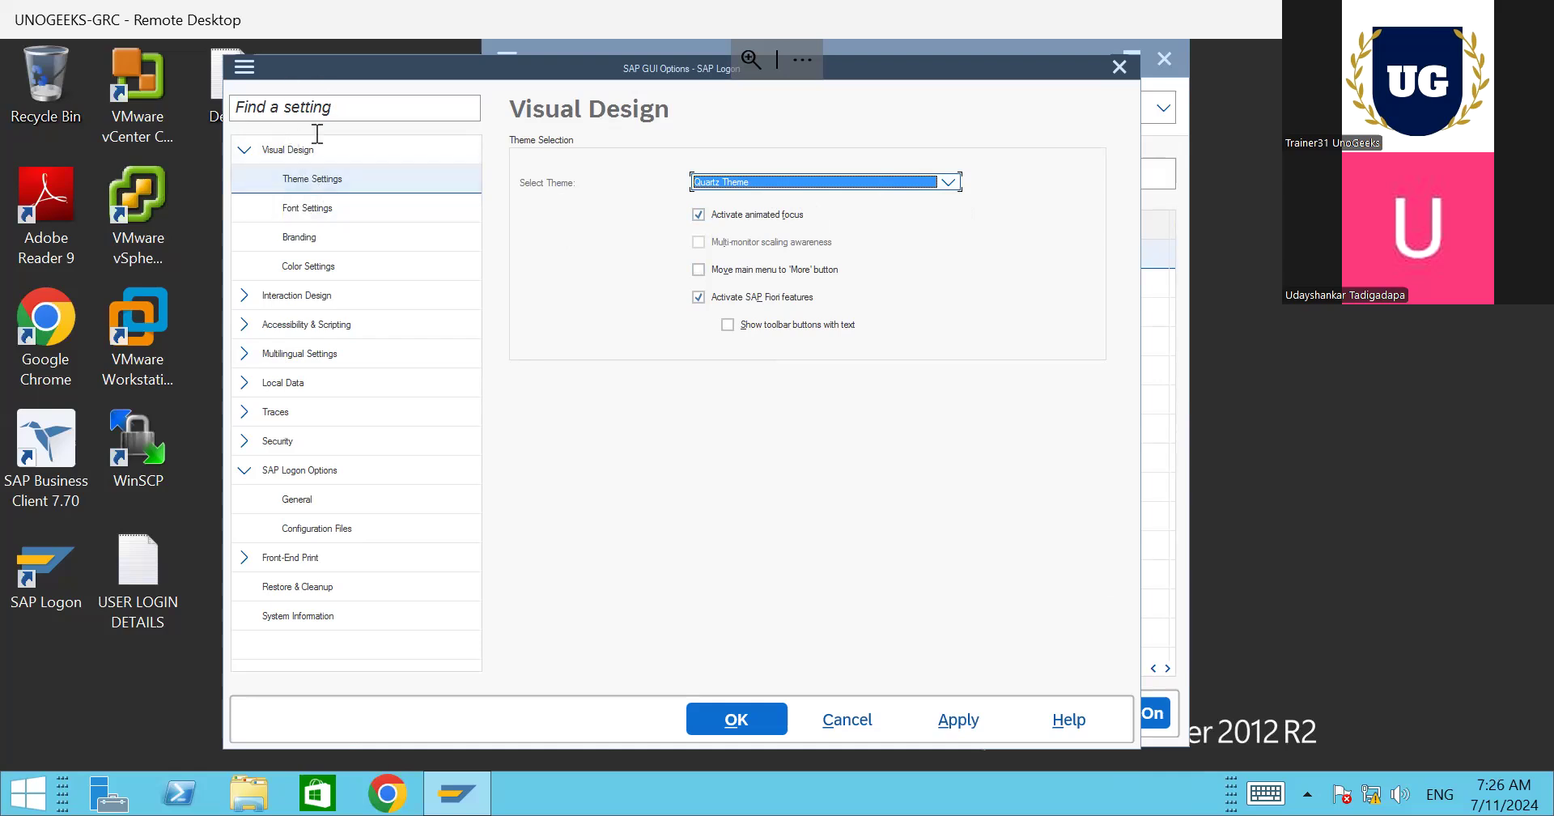
Step: Review the font, branding and color settings under Visual Design, plus the list of Interaction Design pages
{"action": "left_click", "coordinate": [338, 212]}
{"action": "left_click", "coordinate": [333, 242]}
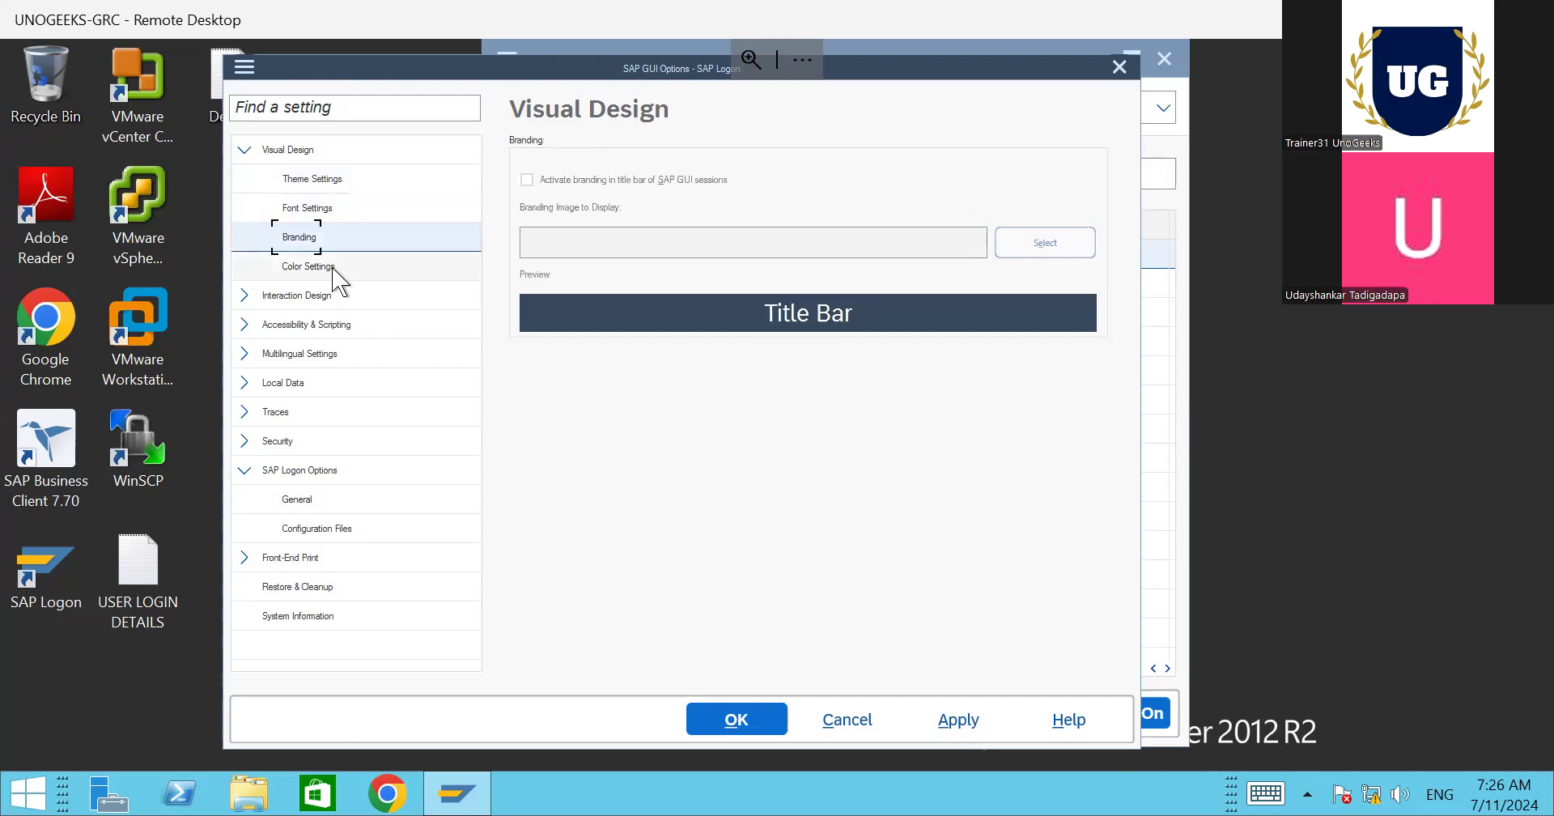
{"action": "left_click", "coordinate": [332, 269]}
{"action": "left_click", "coordinate": [245, 296]}
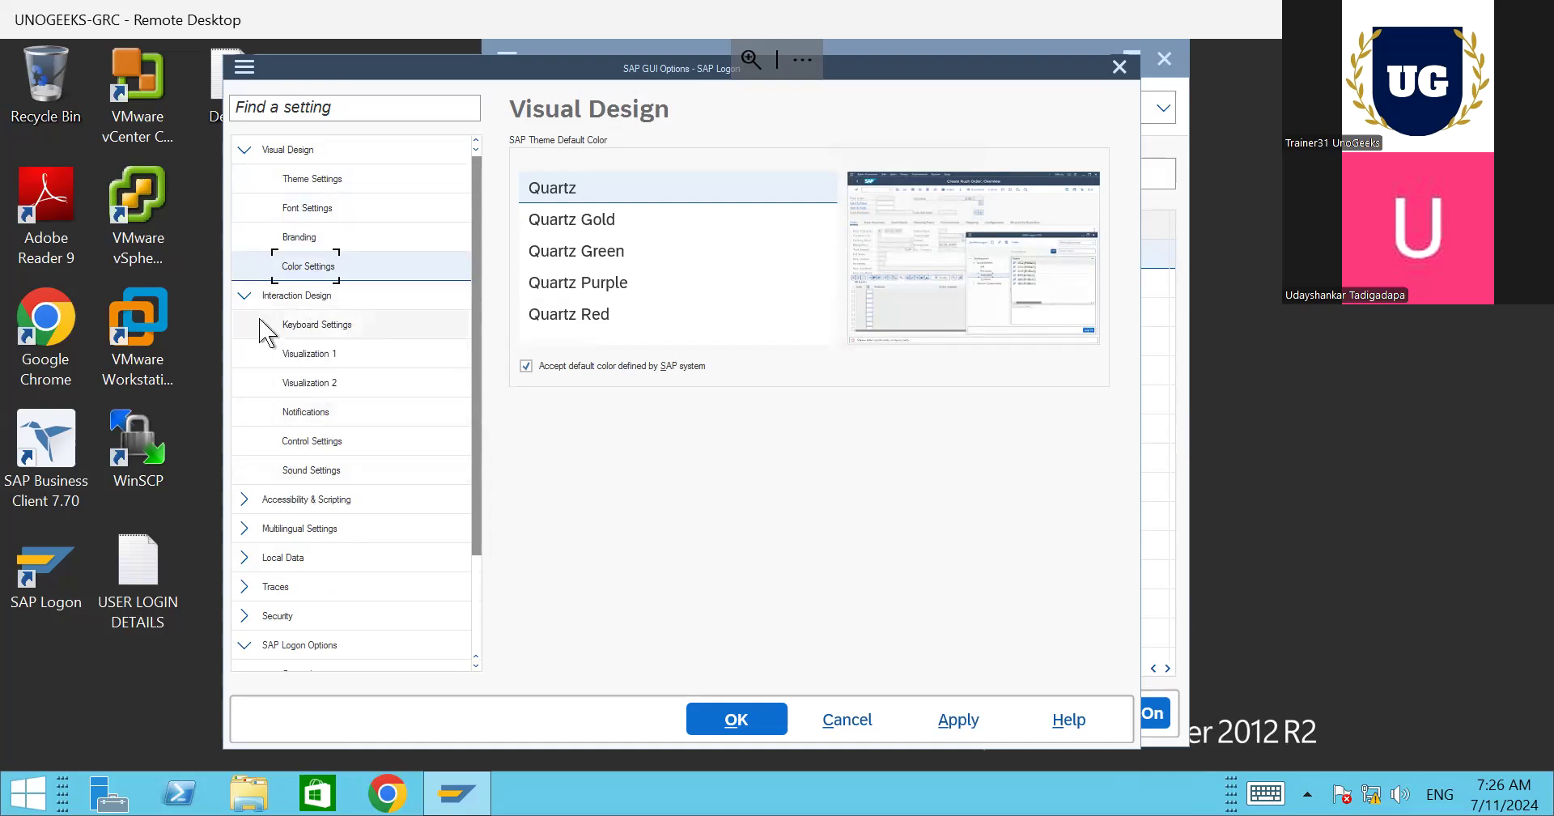
{"action": "left_click", "coordinate": [244, 296]}
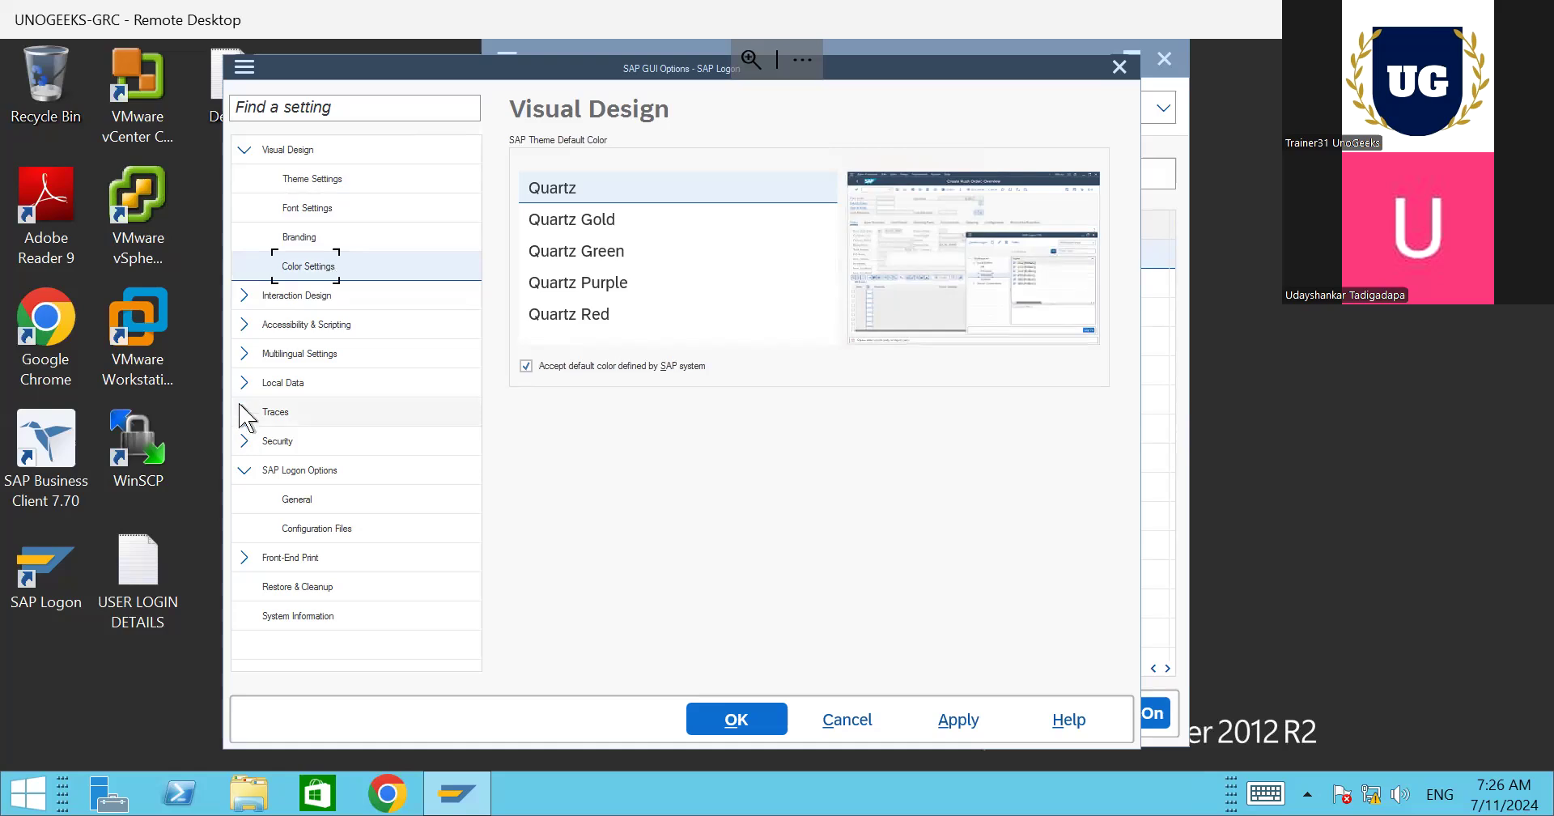
Step: Review the Local Data settings for History, Cache, File Lifetime and Local Tab Order
{"action": "left_click", "coordinate": [244, 383]}
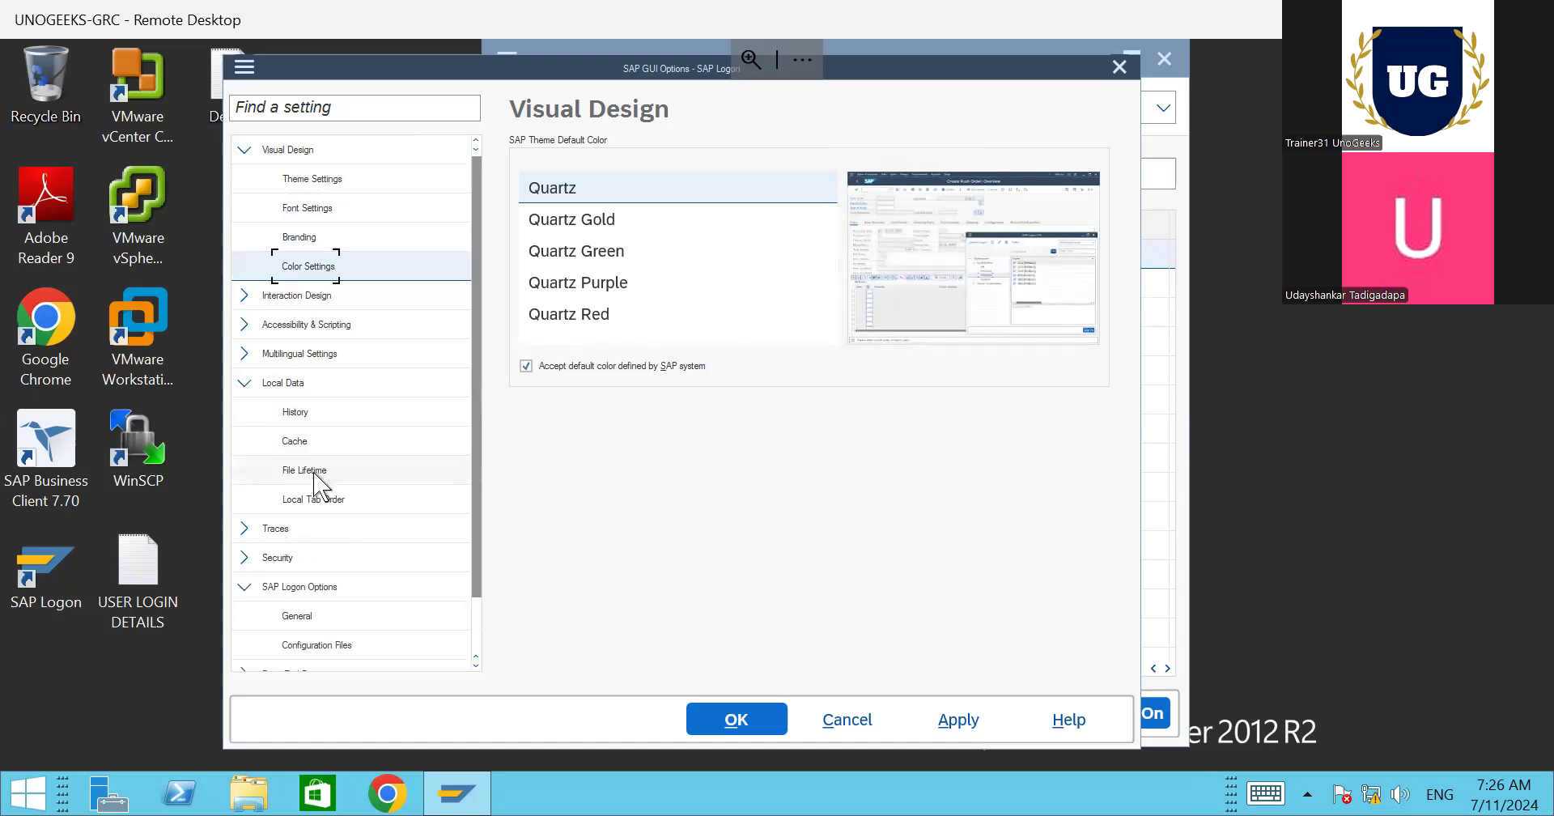
{"action": "left_click", "coordinate": [315, 418]}
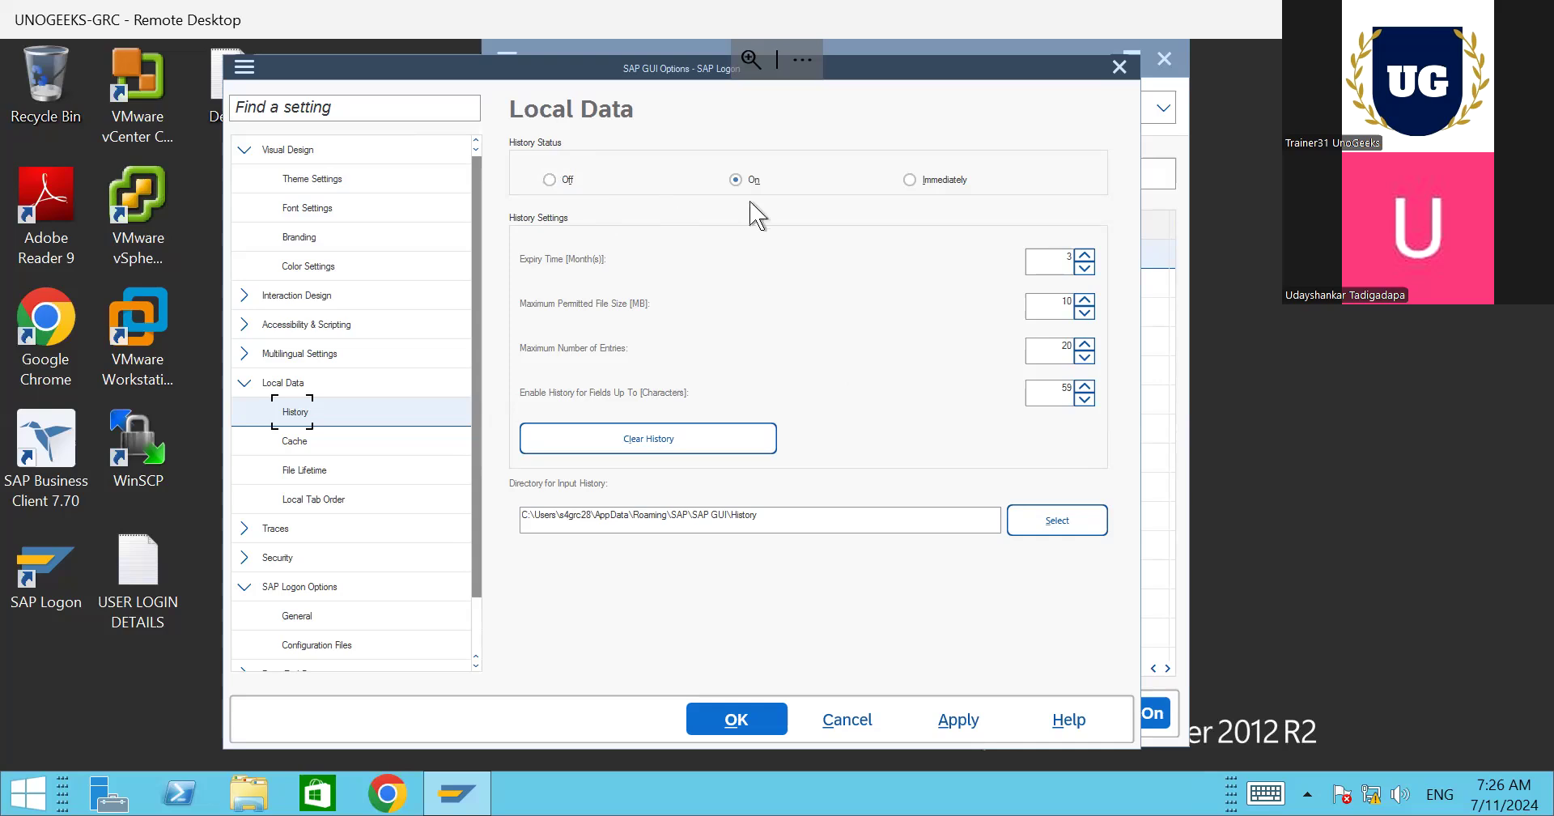
{"action": "left_click", "coordinate": [1072, 262]}
{"action": "left_click", "coordinate": [280, 445]}
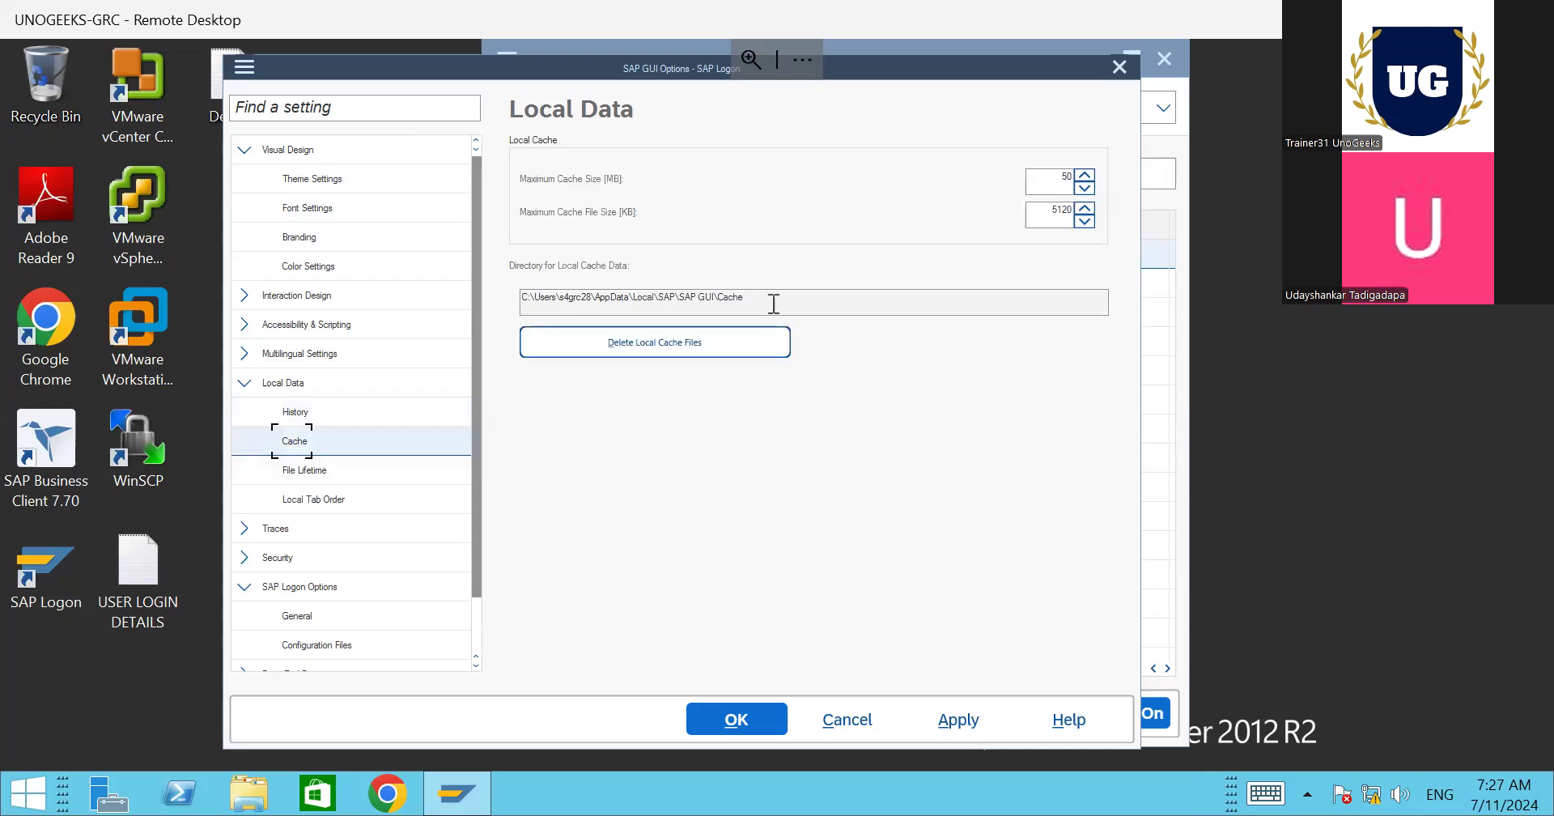
{"action": "left_click", "coordinate": [380, 483]}
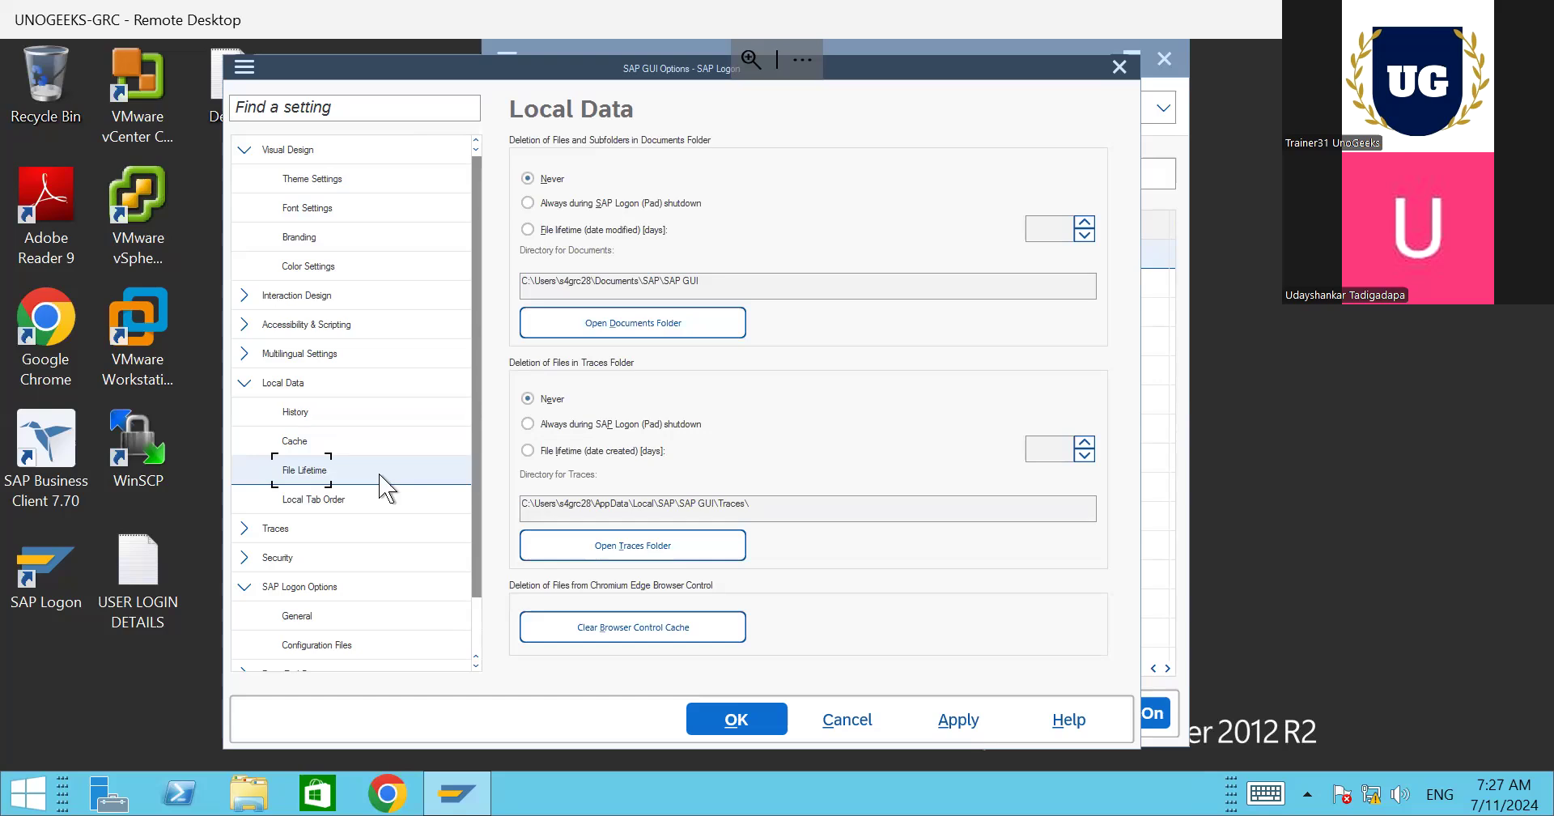
{"action": "left_click", "coordinate": [374, 505]}
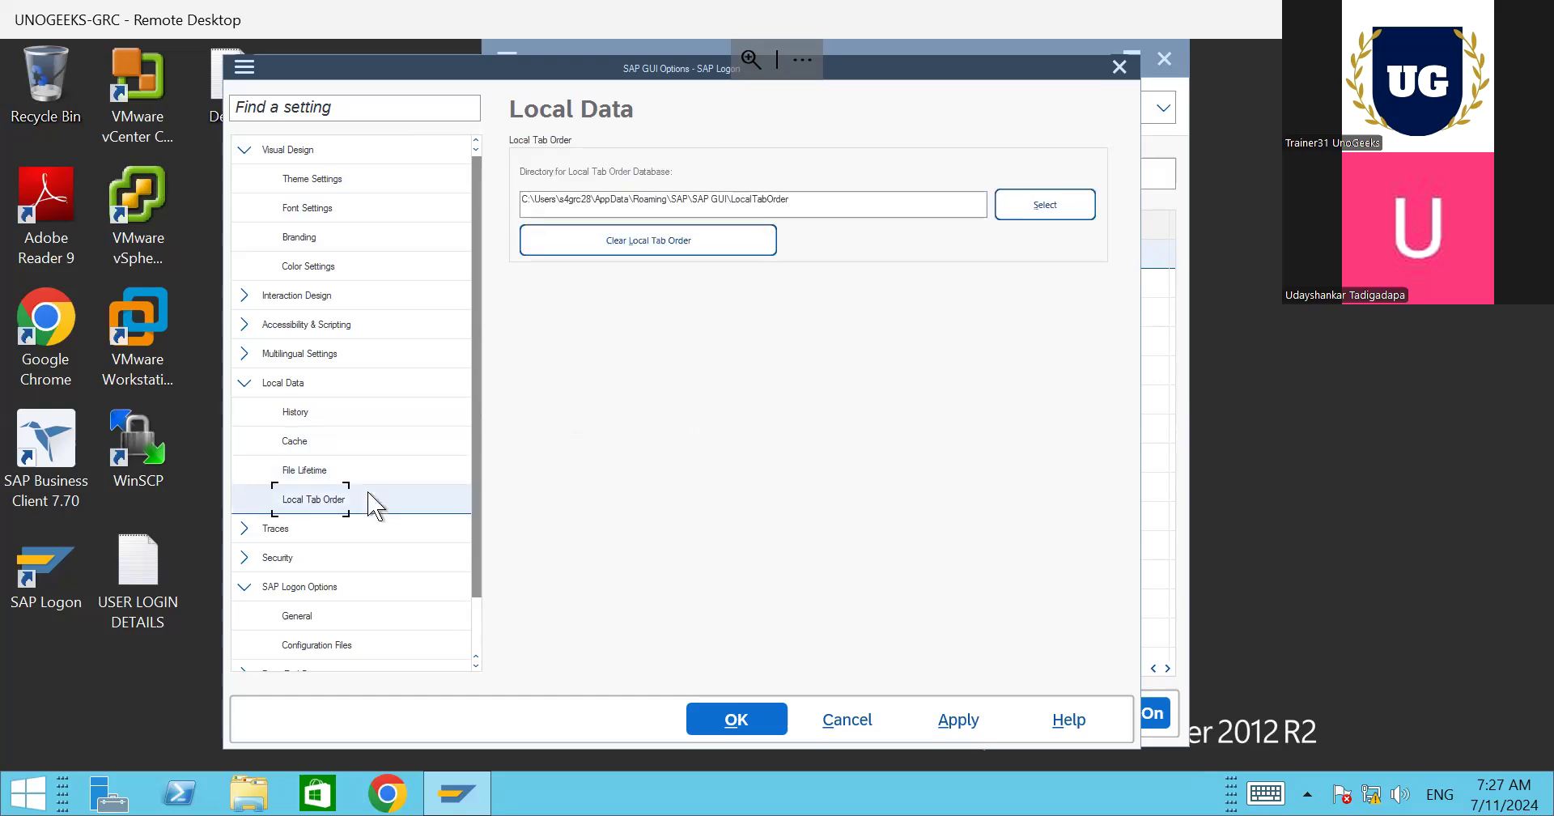
{"action": "scroll", "coordinate": [368, 493], "scroll_direction": "down", "scroll_amount": 1}
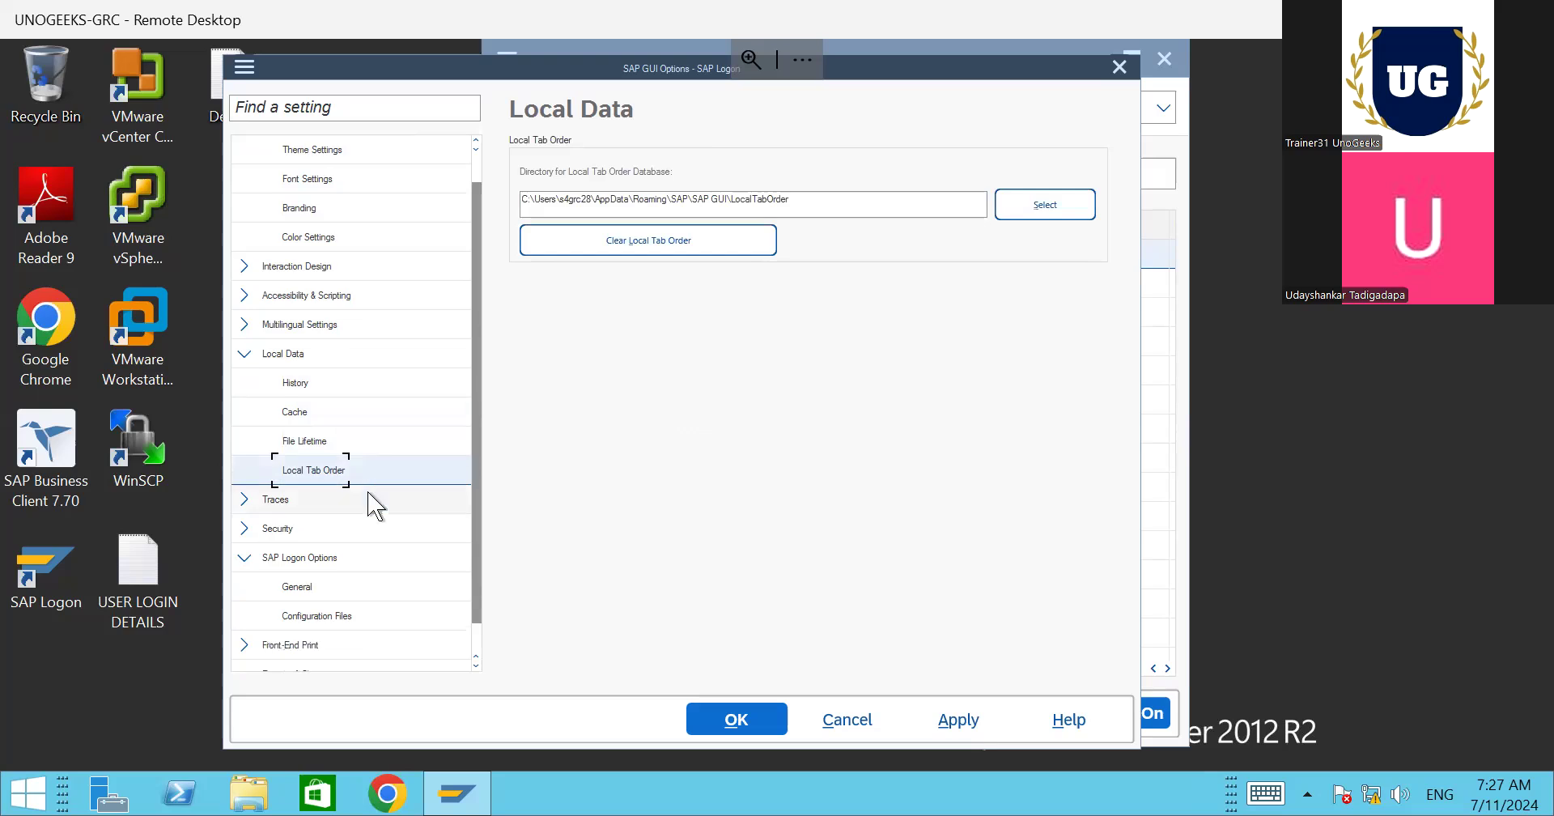
{"action": "scroll", "coordinate": [368, 493], "scroll_direction": "up", "scroll_amount": 1}
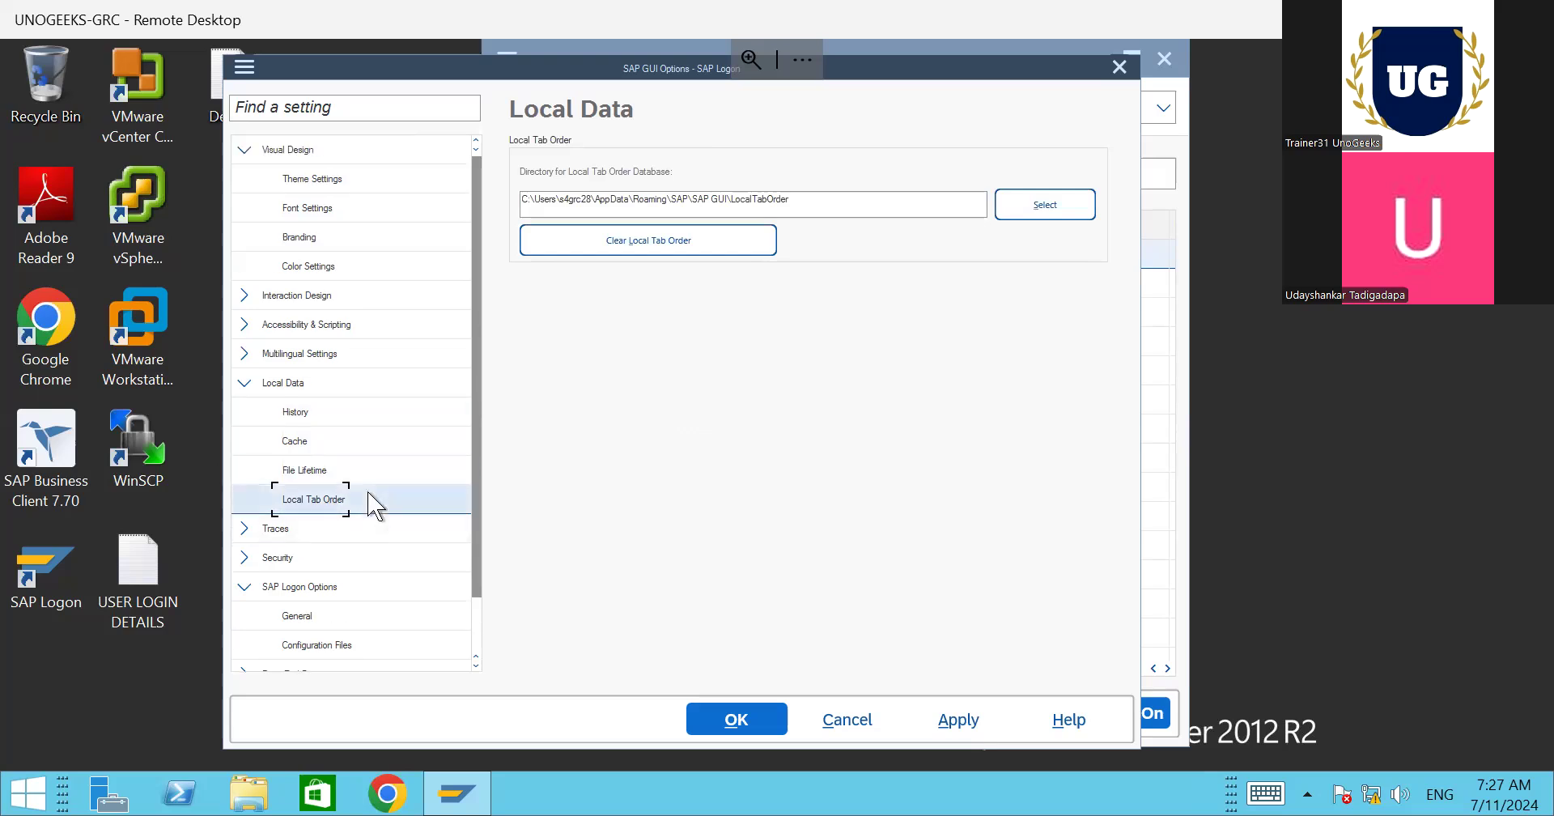
Step: Review the Accessibility and Scripting settings, then collapse their category
{"action": "left_click", "coordinate": [241, 325]}
{"action": "left_click", "coordinate": [322, 362]}
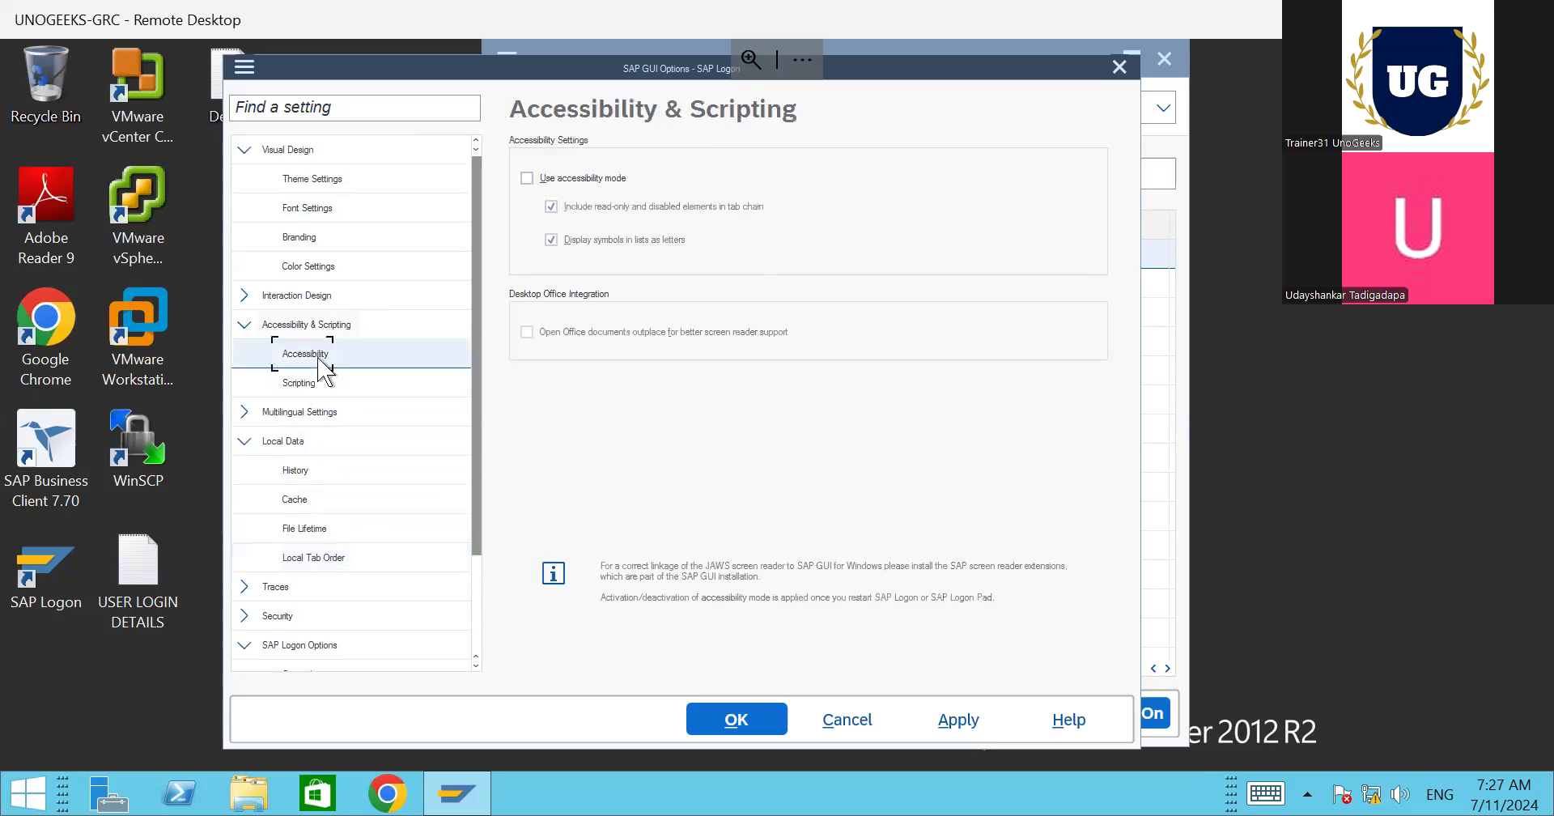
{"action": "left_click", "coordinate": [312, 390]}
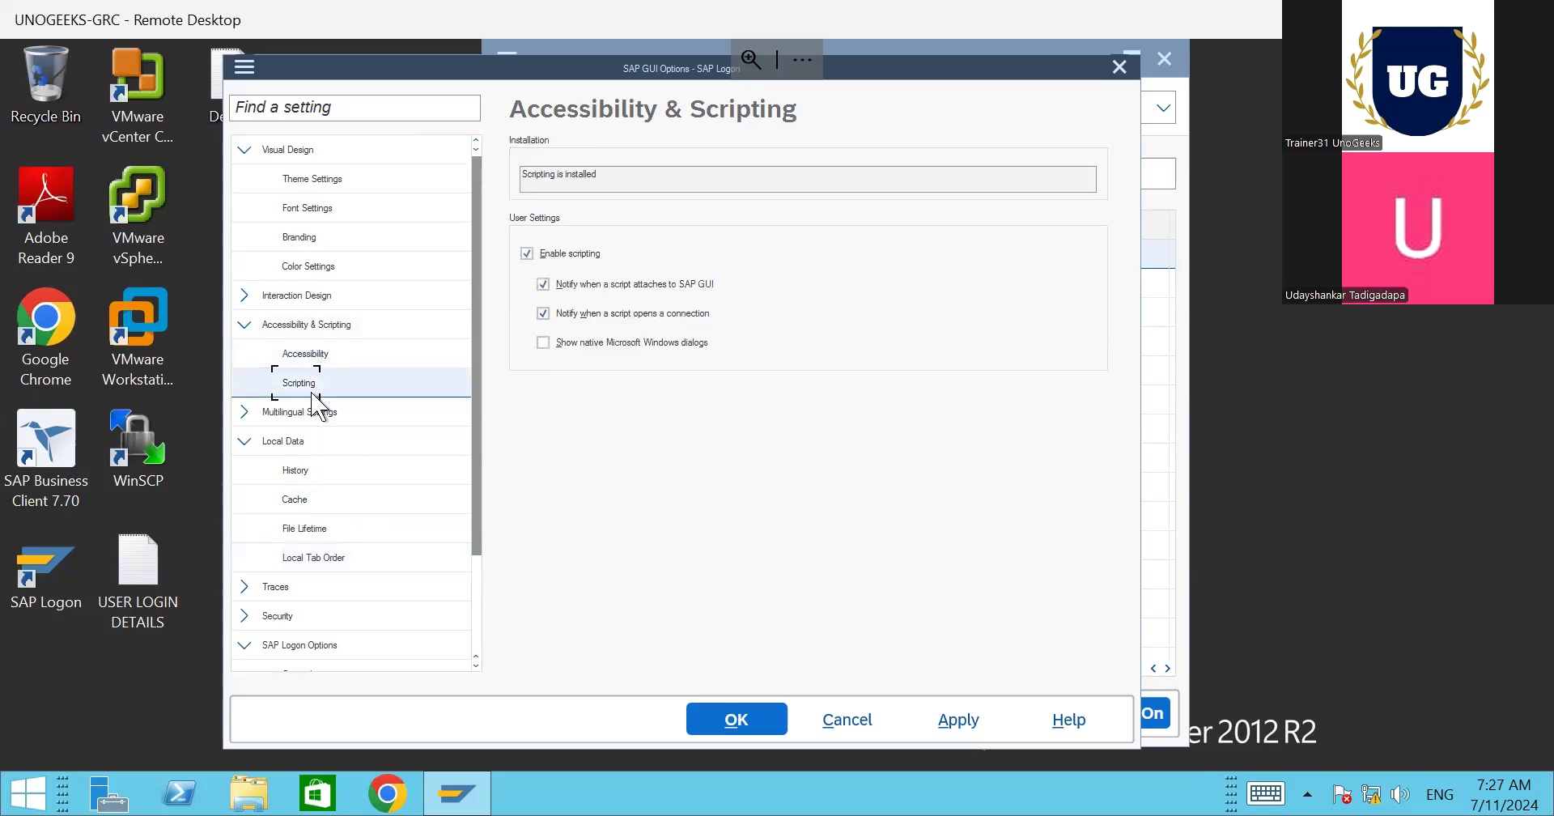
{"action": "left_click", "coordinate": [243, 325]}
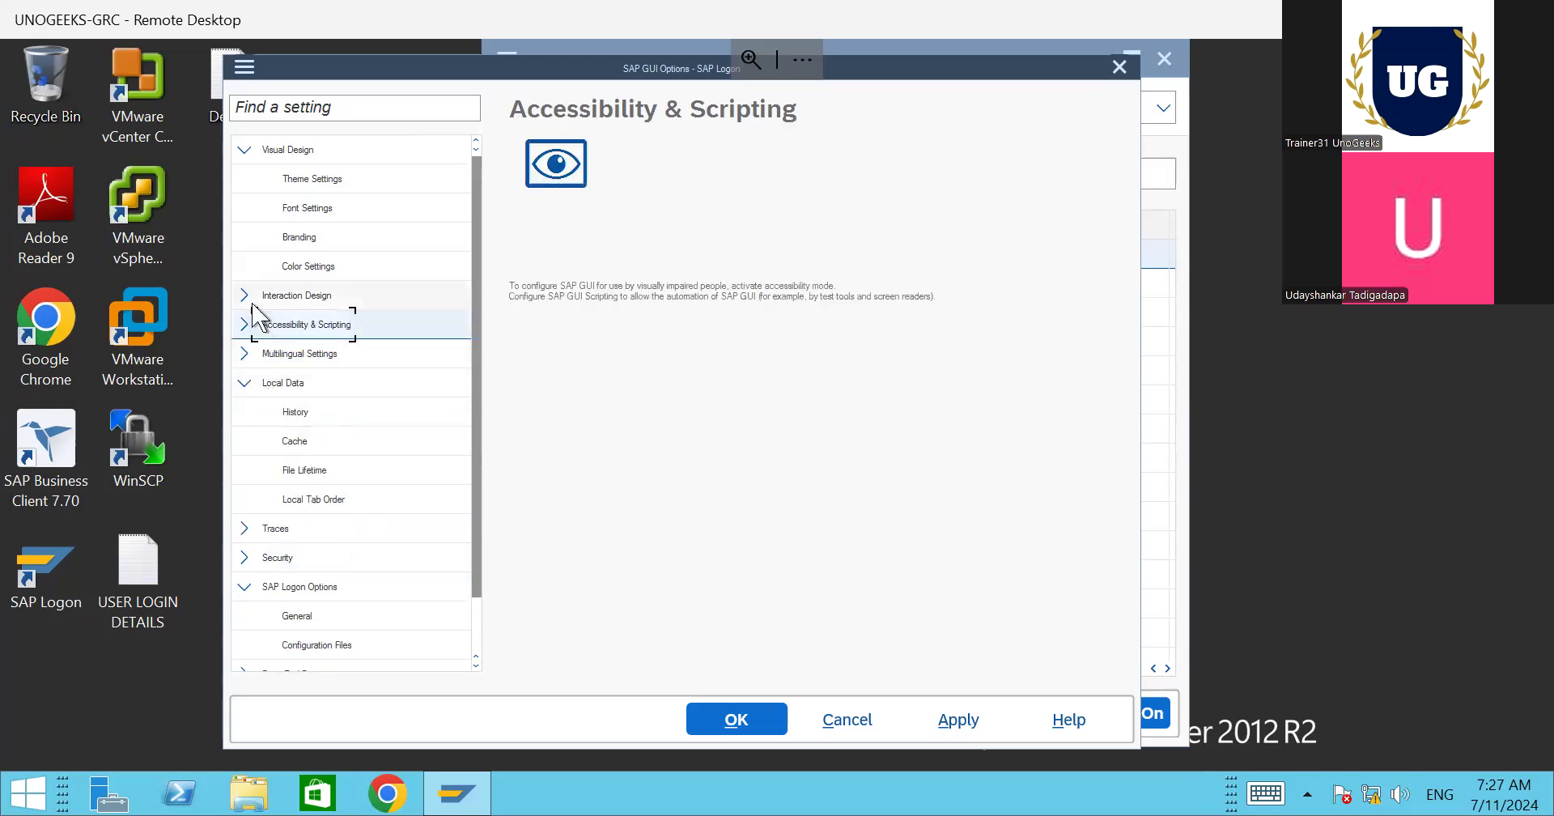
Step: Review the Session Traces, SAP GUI Traces and SAP Logon Traces settings, then collapse the Traces category
{"action": "scroll", "coordinate": [288, 454], "scroll_direction": "down", "scroll_amount": 3}
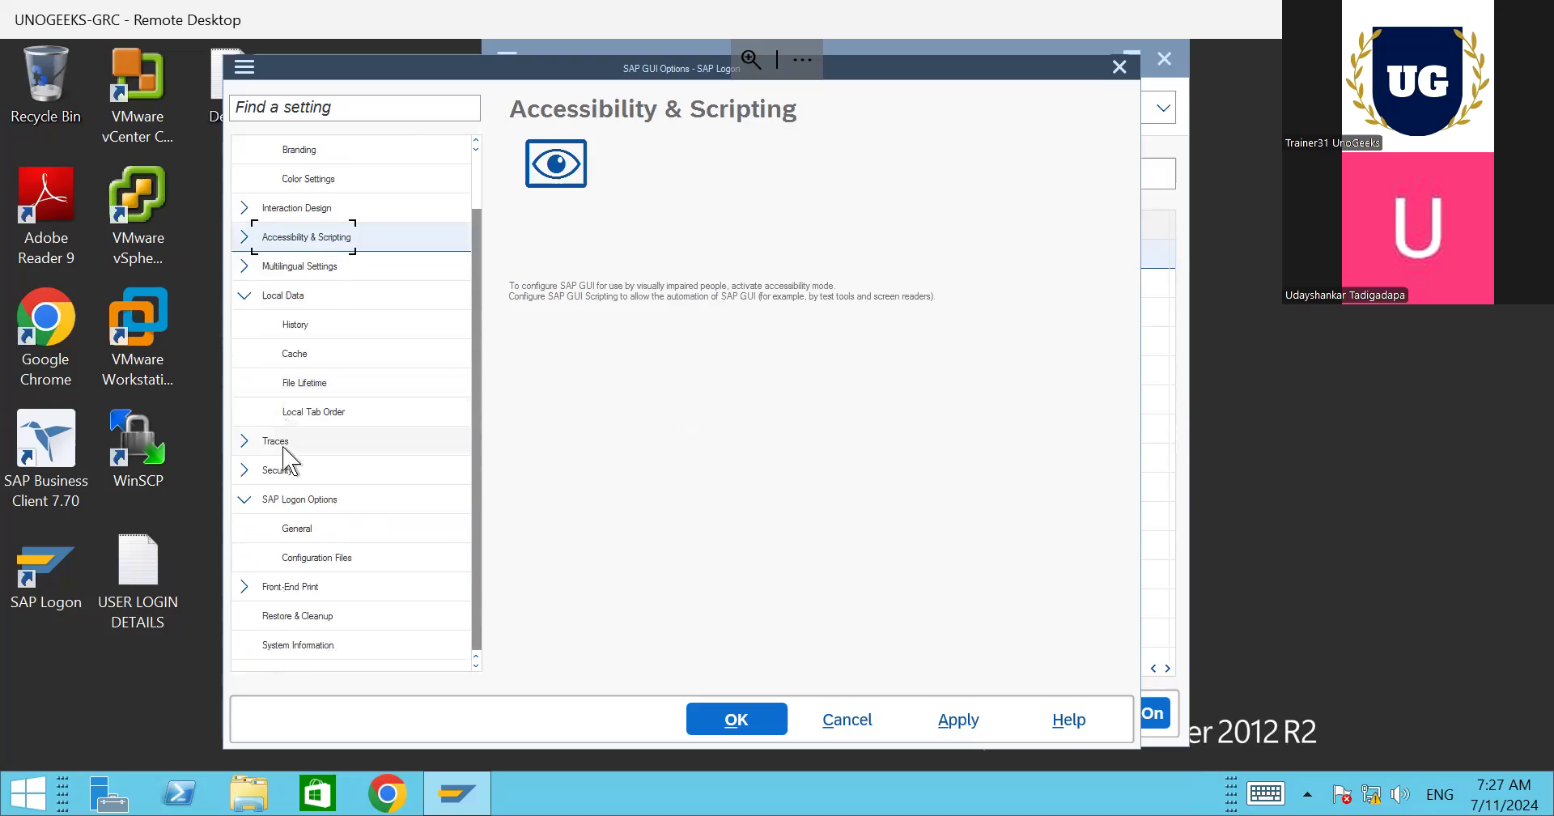
{"action": "left_click", "coordinate": [243, 441]}
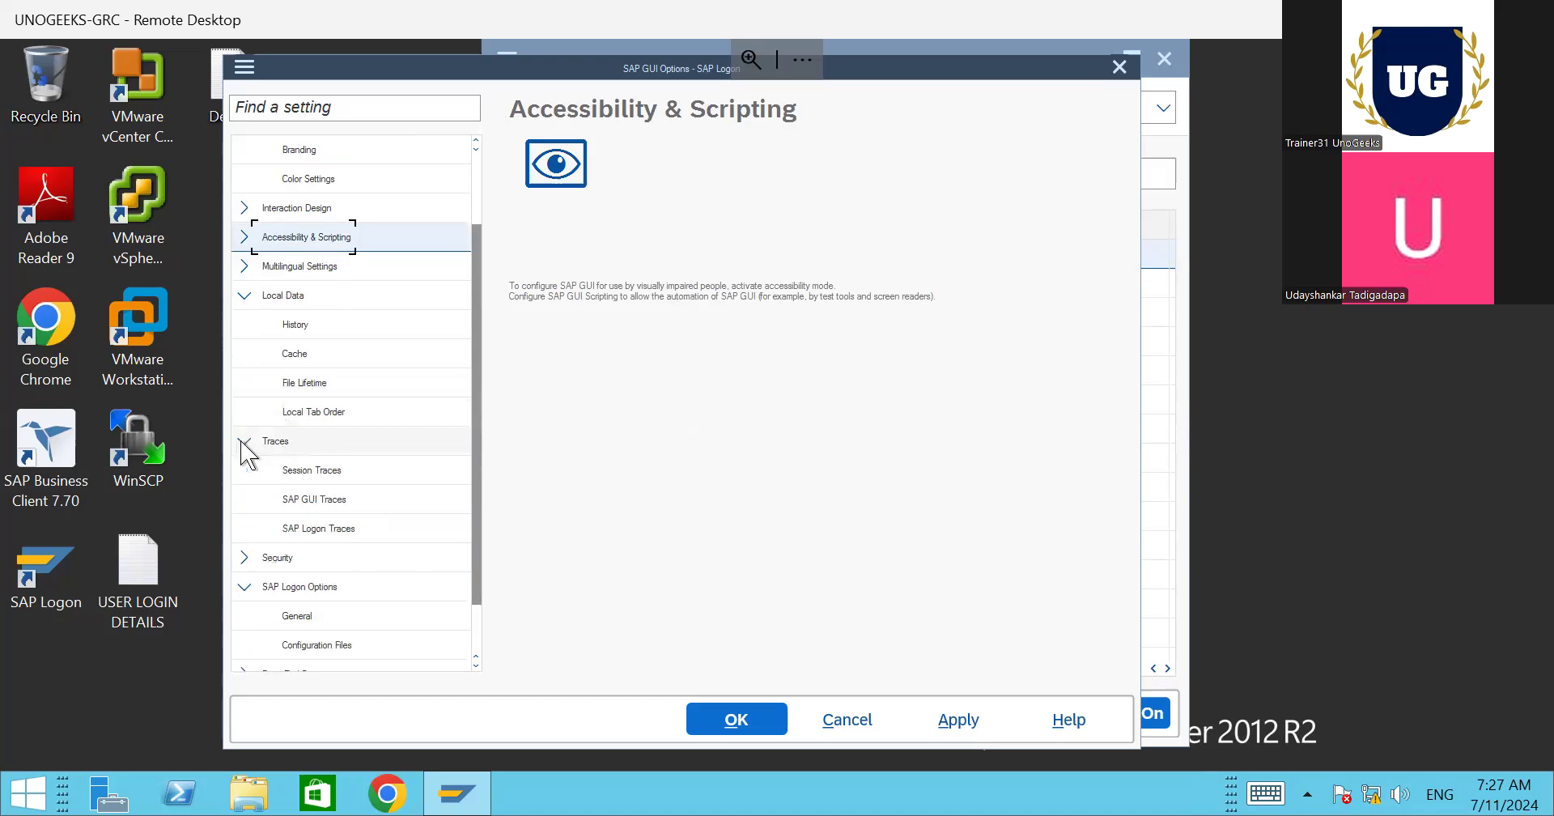
{"action": "left_click", "coordinate": [318, 479]}
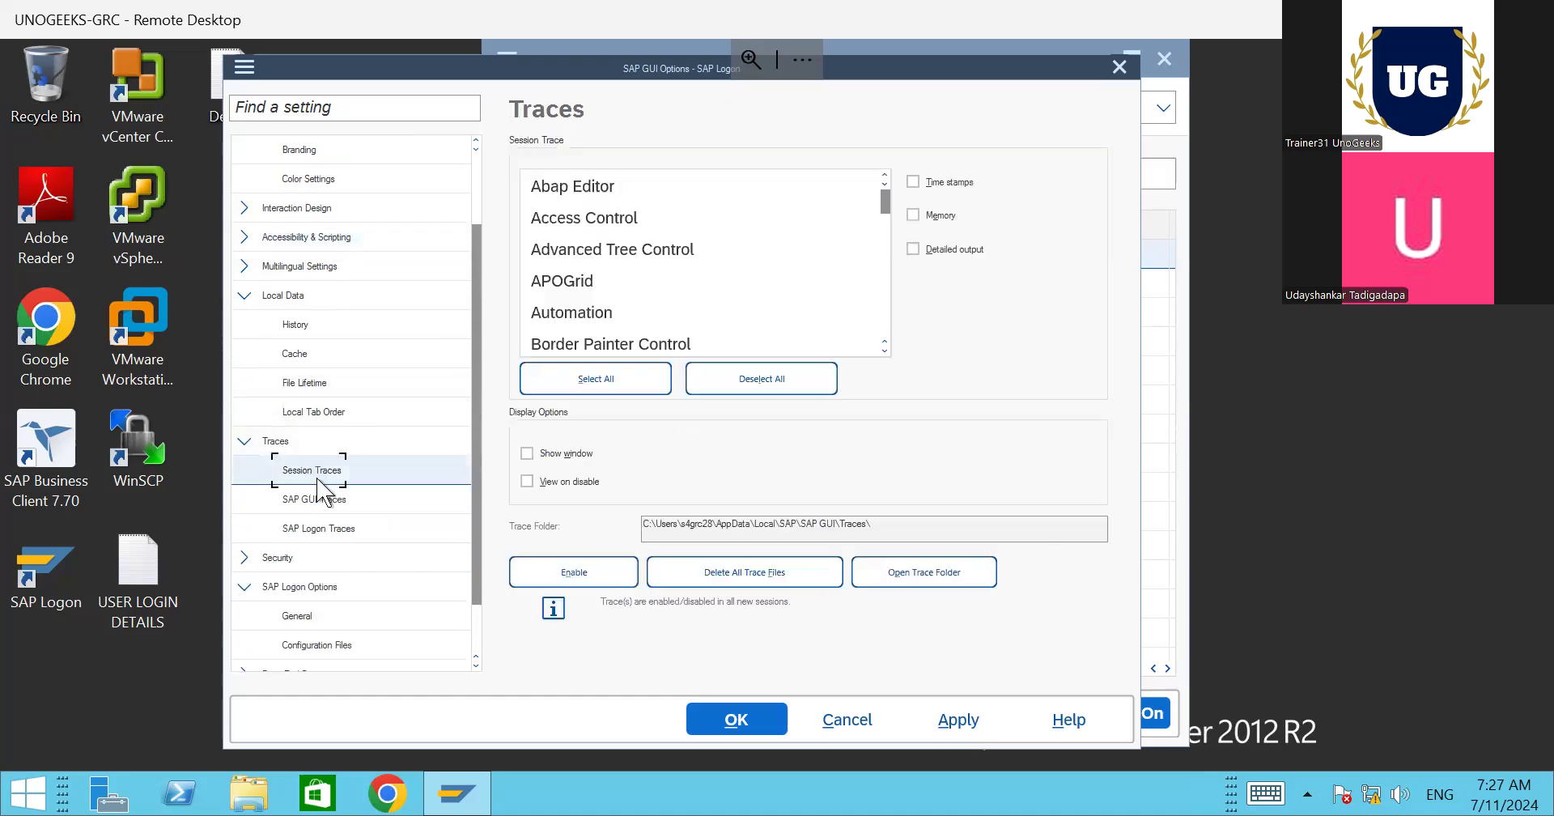
{"action": "left_click", "coordinate": [324, 499]}
{"action": "left_click", "coordinate": [325, 531]}
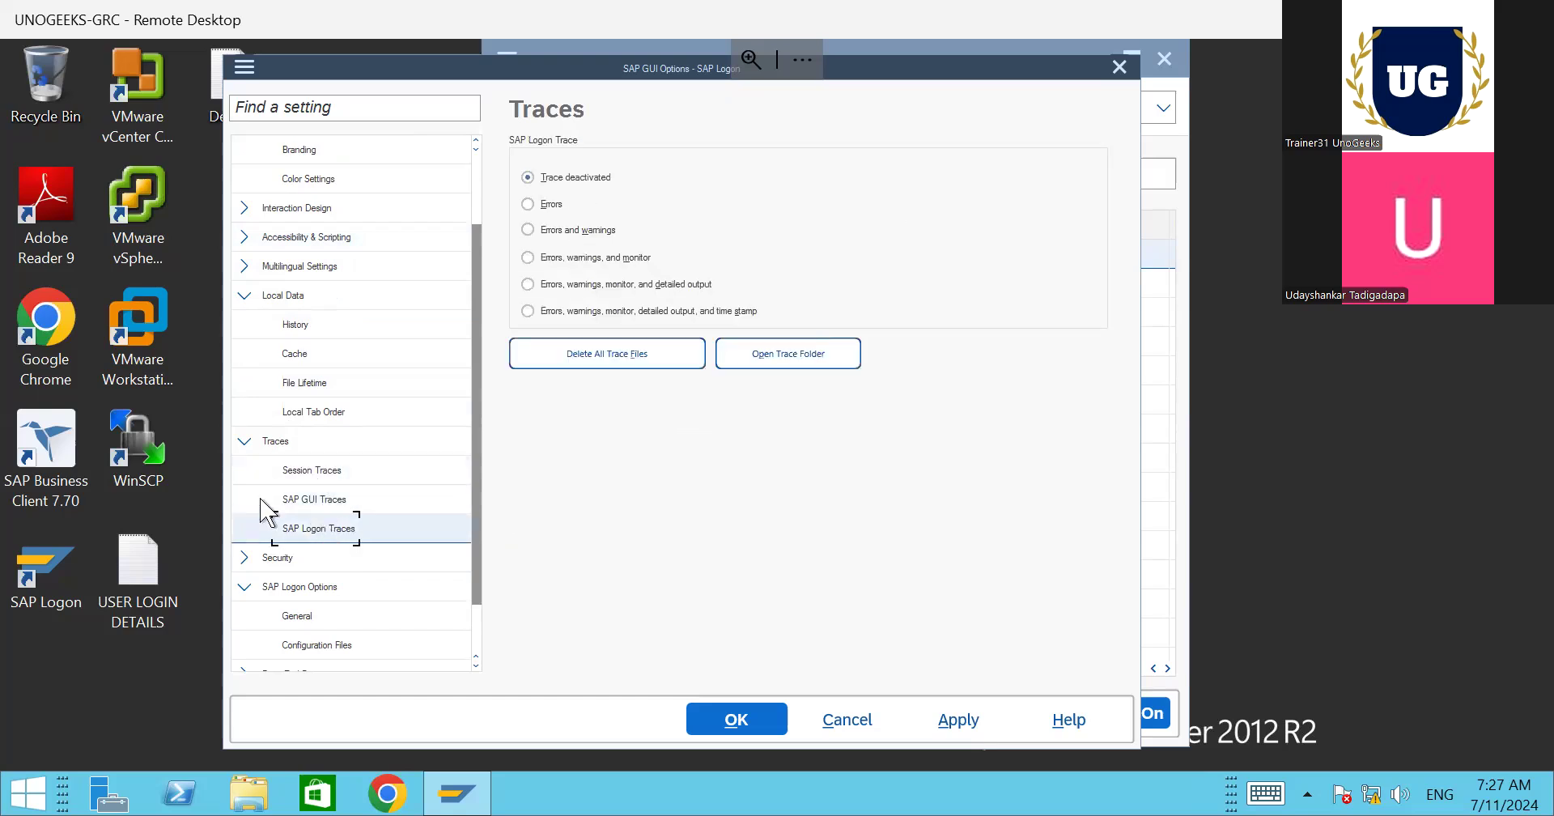
{"action": "left_click", "coordinate": [243, 441]}
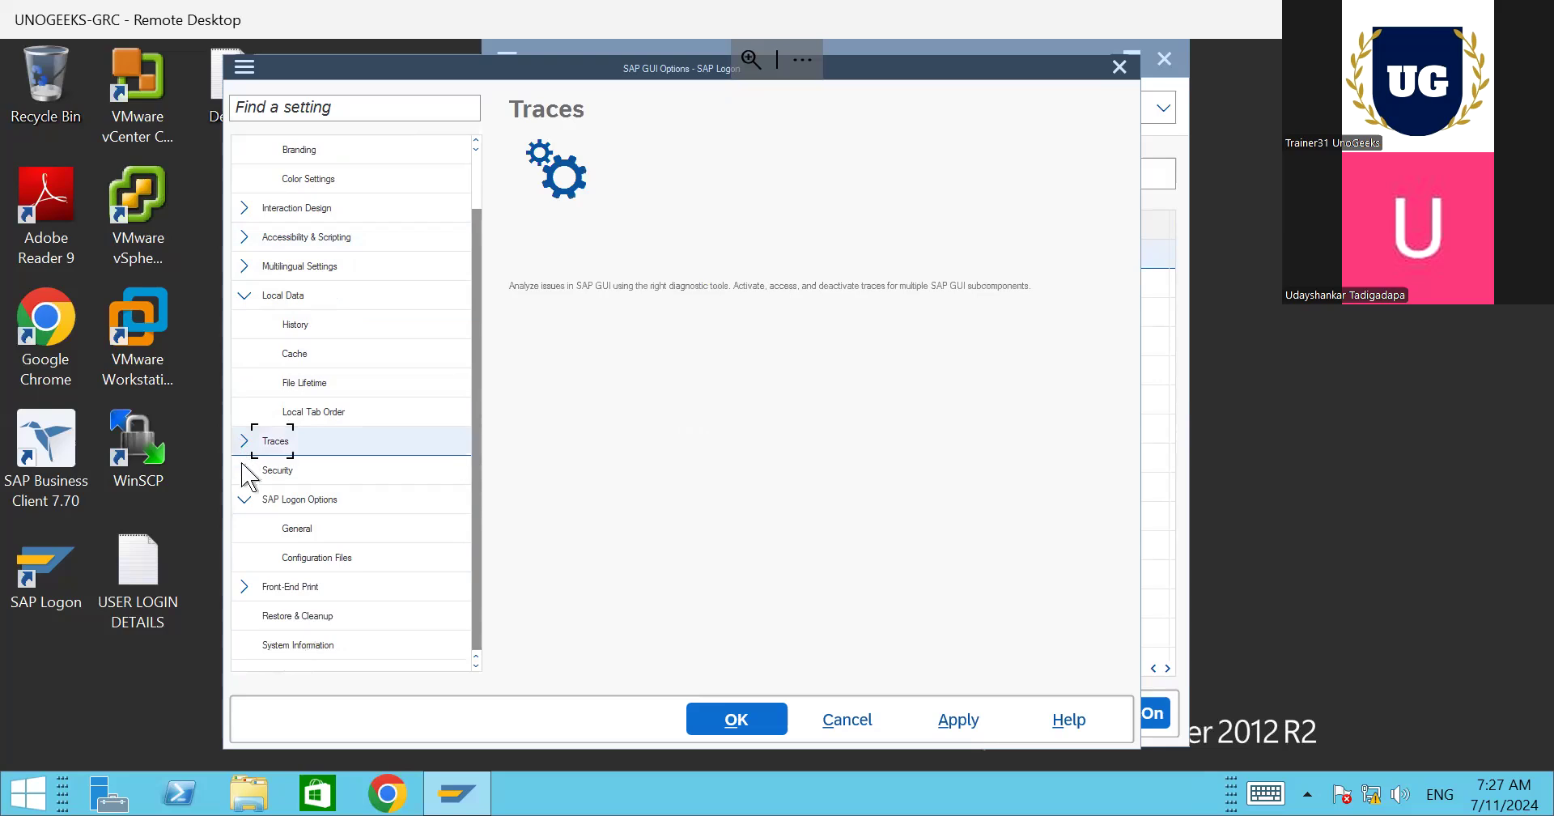
Step: Review the Security Configuration page and the SAP Logon configuration files, collapsing the Security and Local Data categories
{"action": "left_click", "coordinate": [244, 469]}
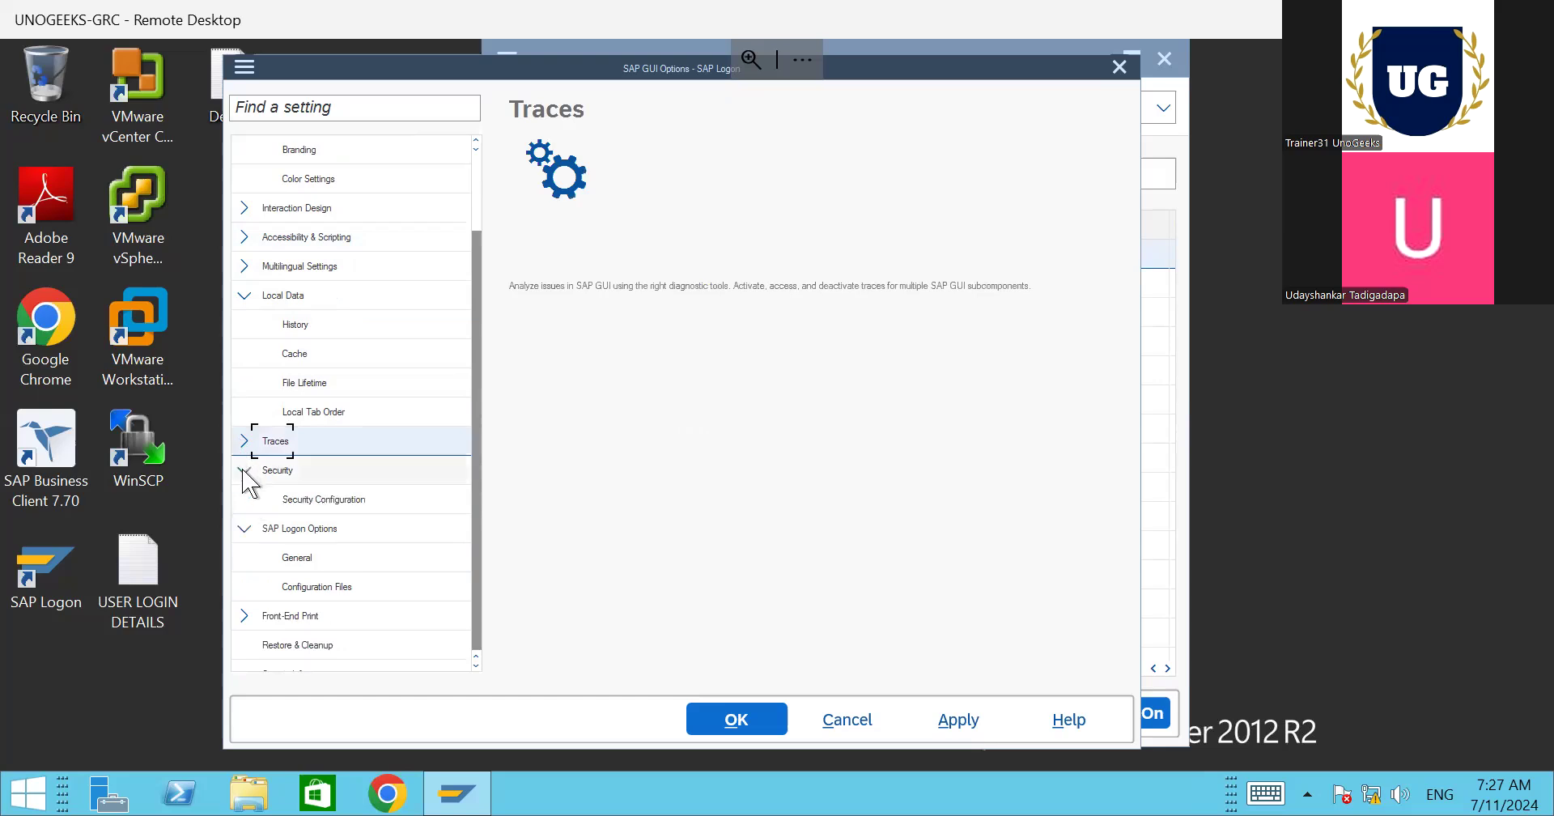
{"action": "left_click", "coordinate": [331, 501]}
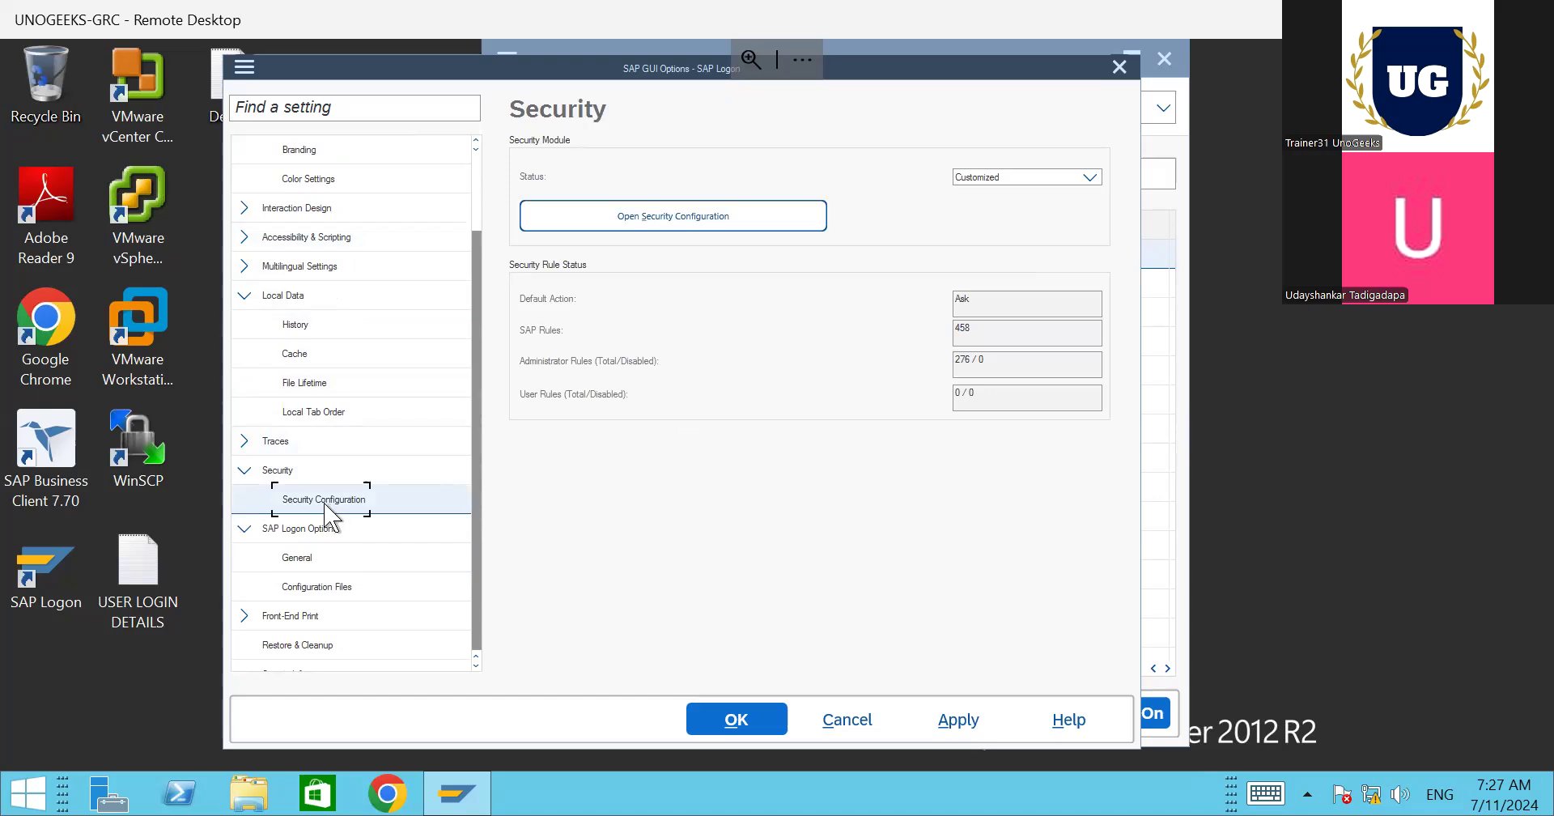
{"action": "left_click", "coordinate": [244, 470]}
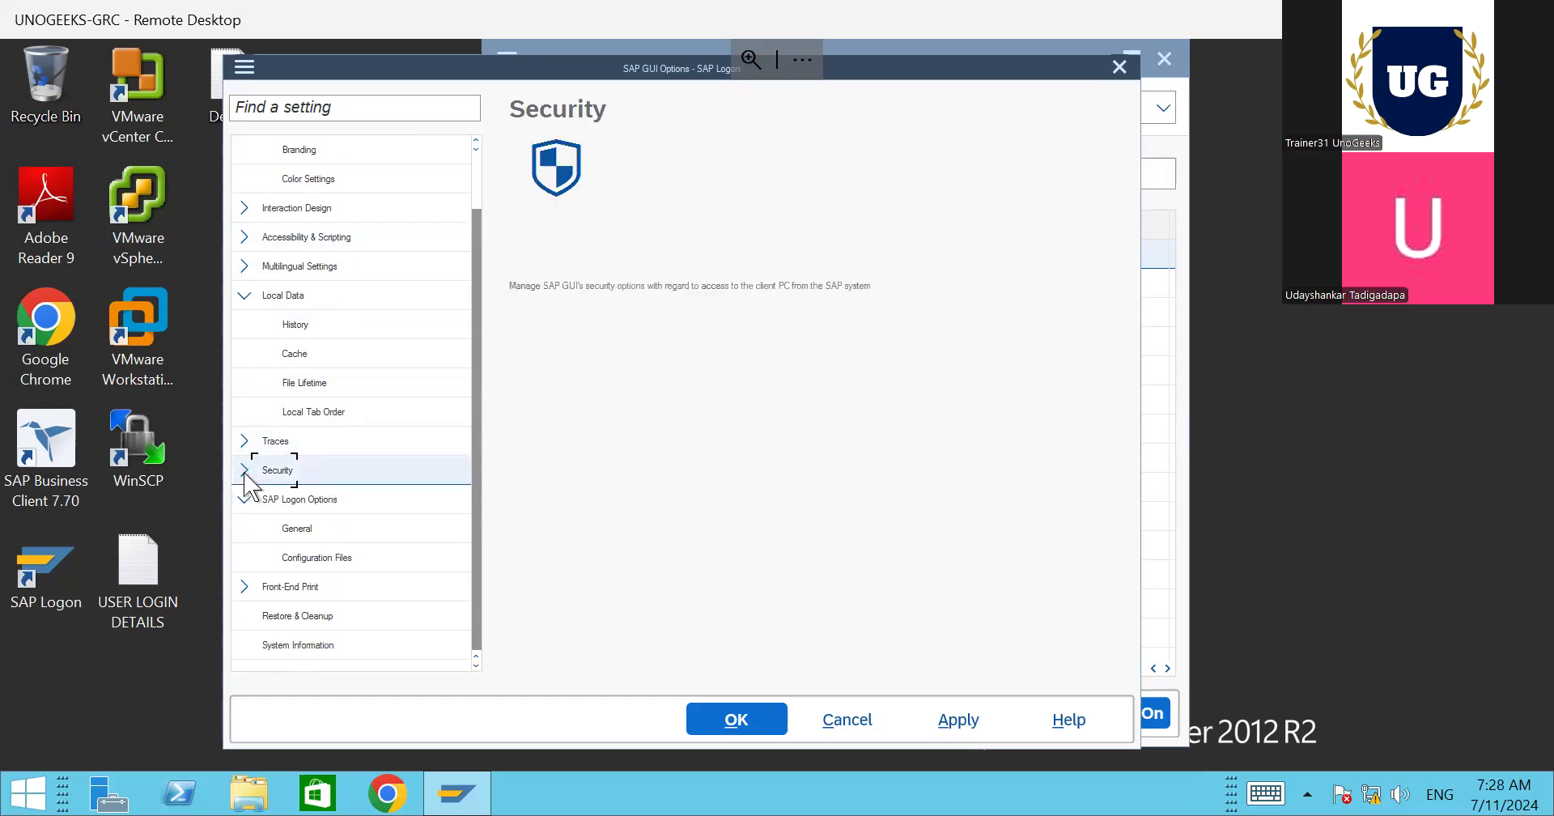
{"action": "left_click", "coordinate": [367, 567]}
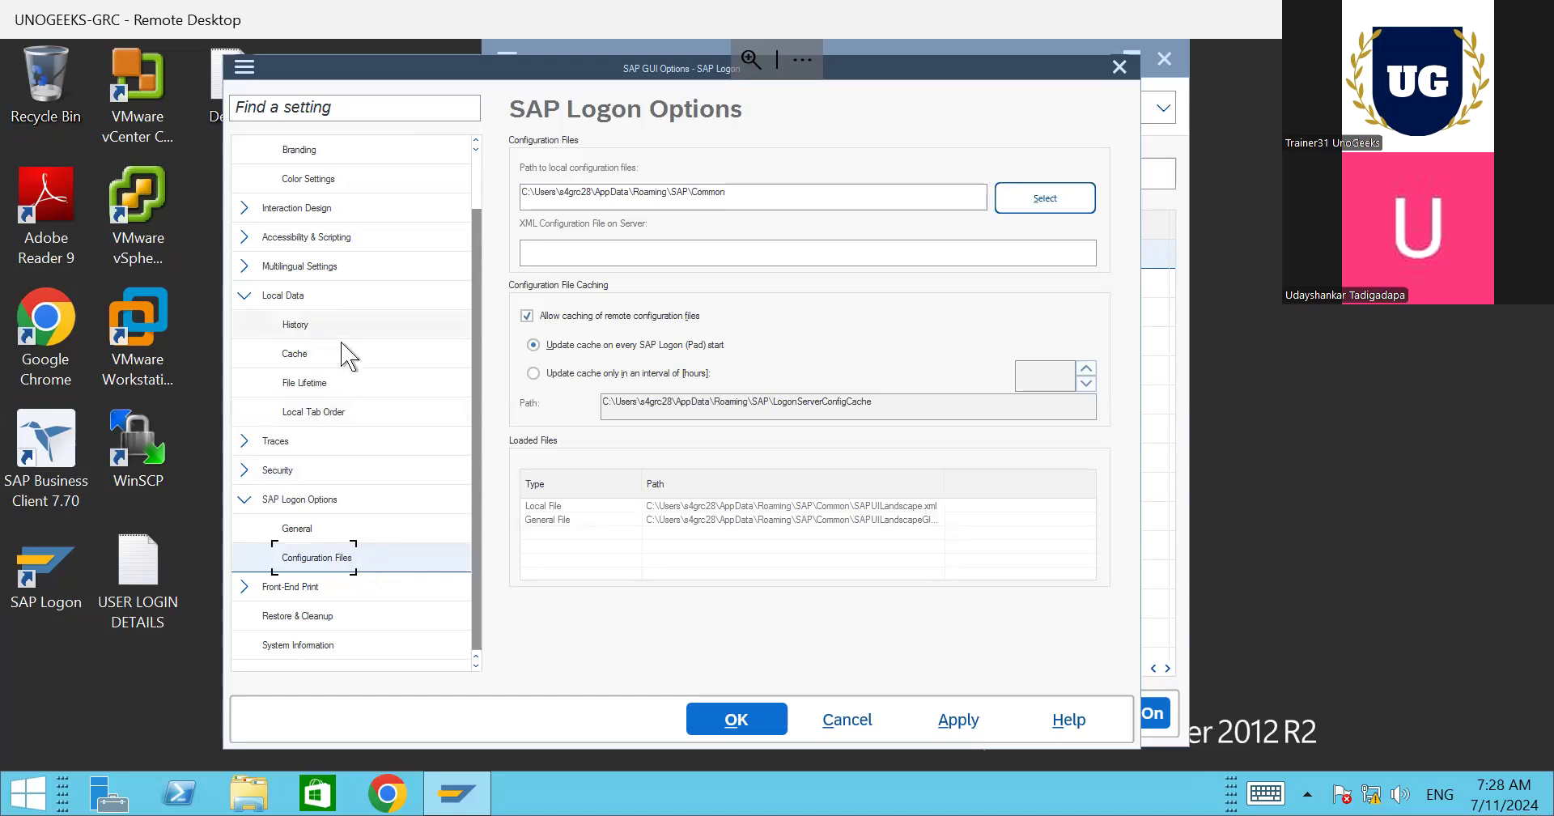
{"action": "left_click", "coordinate": [243, 296]}
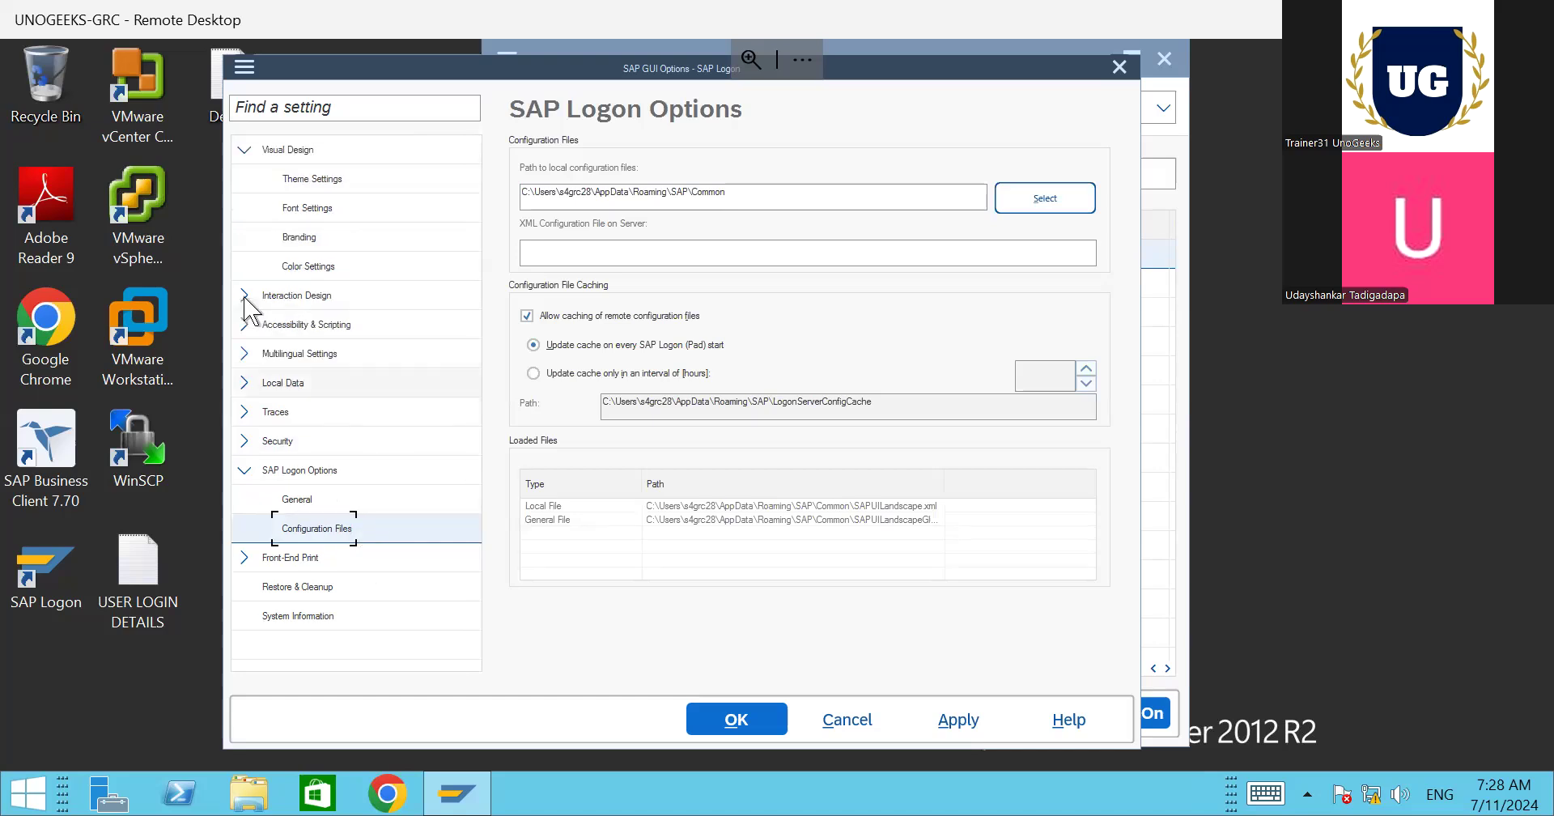
Step: Return to the Security Configuration settings and open the security rules configuration window
{"action": "left_click", "coordinate": [244, 441]}
{"action": "left_click", "coordinate": [312, 470]}
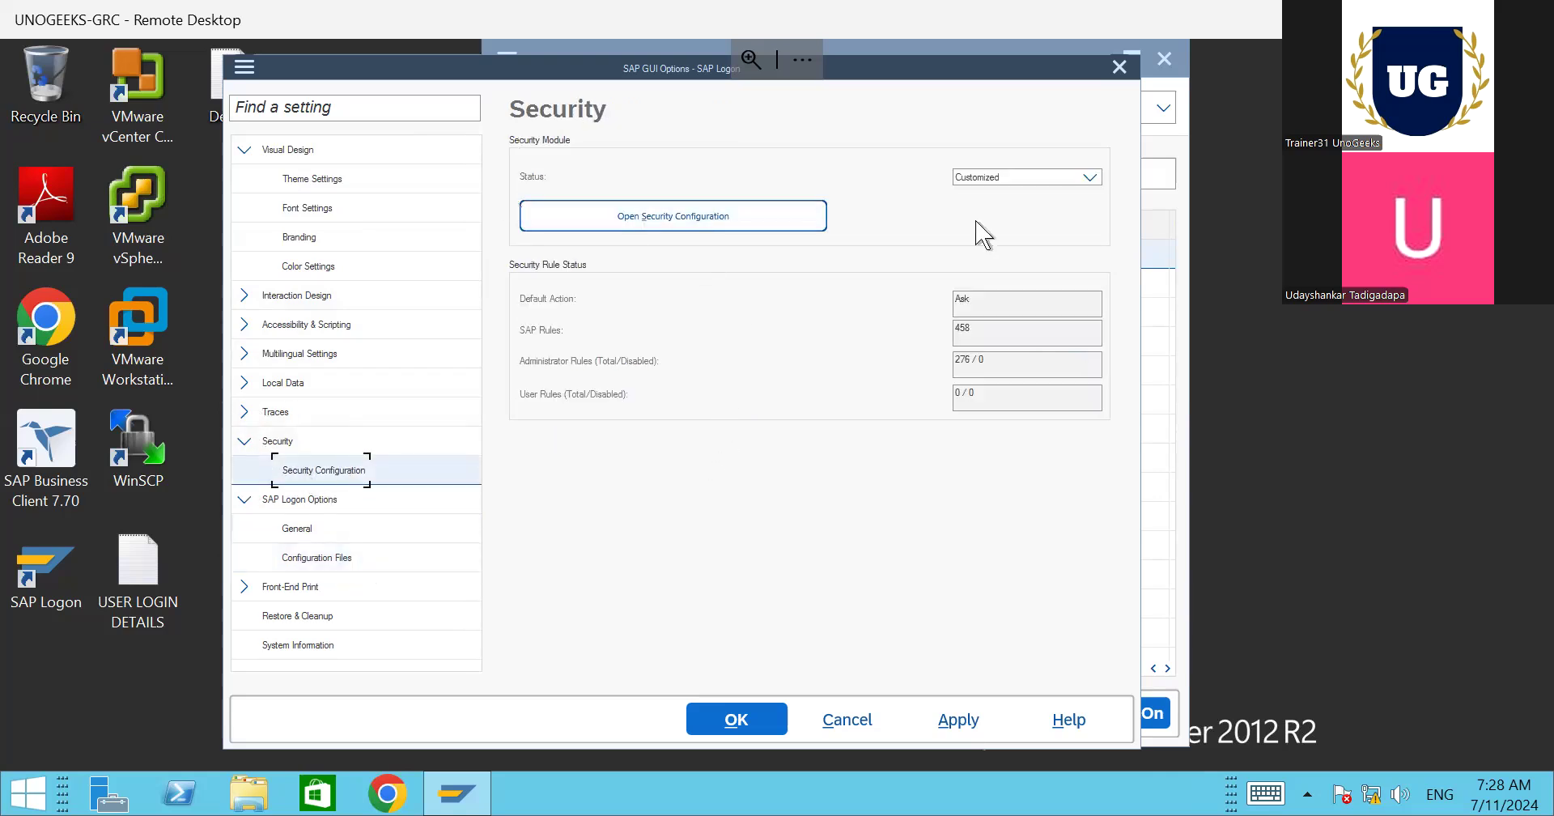
{"action": "left_click", "coordinate": [641, 220]}
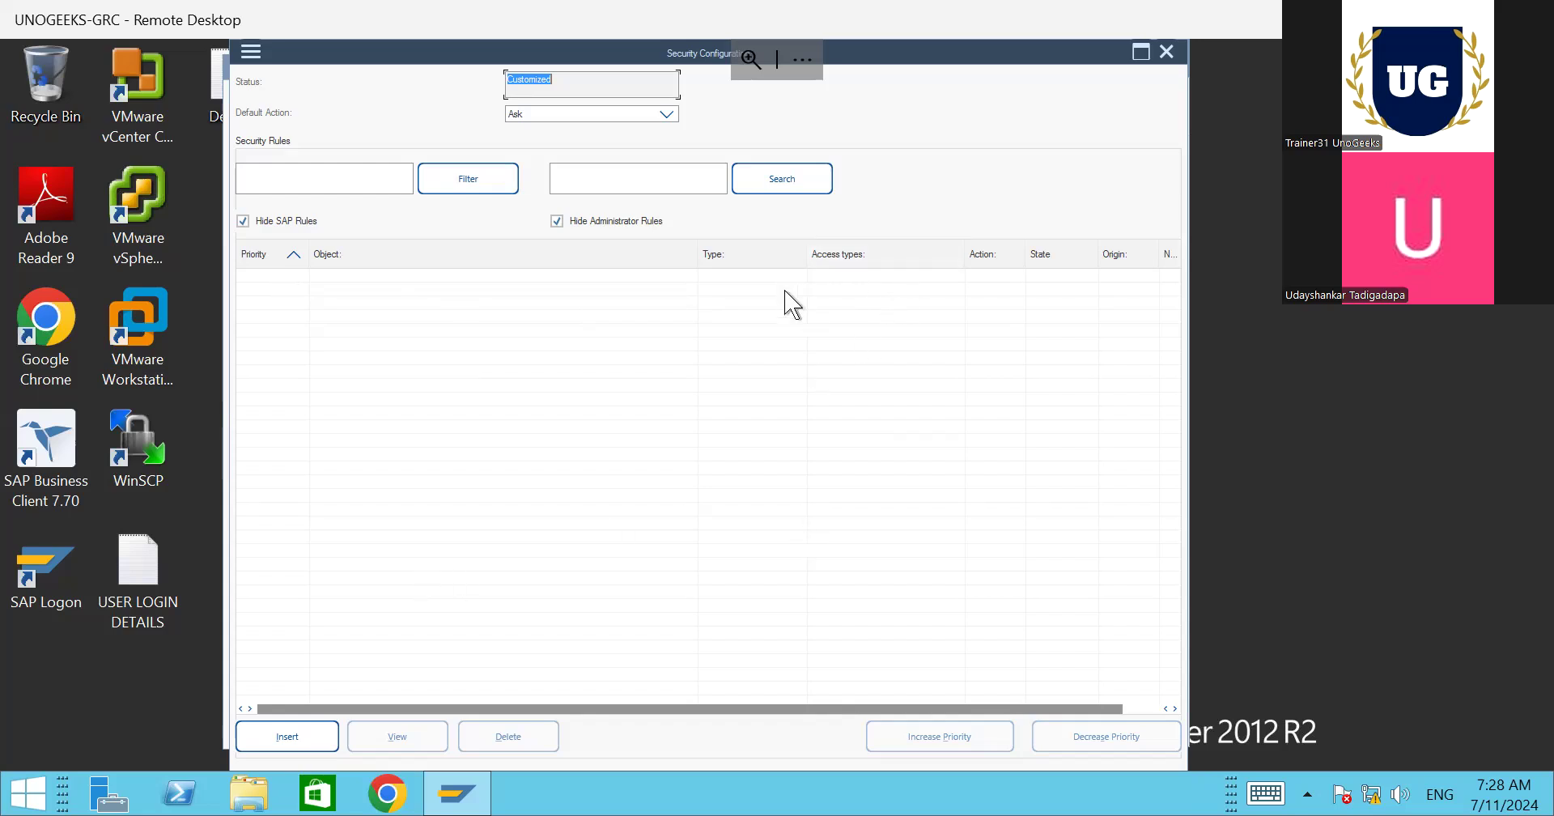
Step: Open the properties form for a new security rule, examine its rule context table, then close it and the security configuration without saving
{"action": "left_click", "coordinate": [289, 738]}
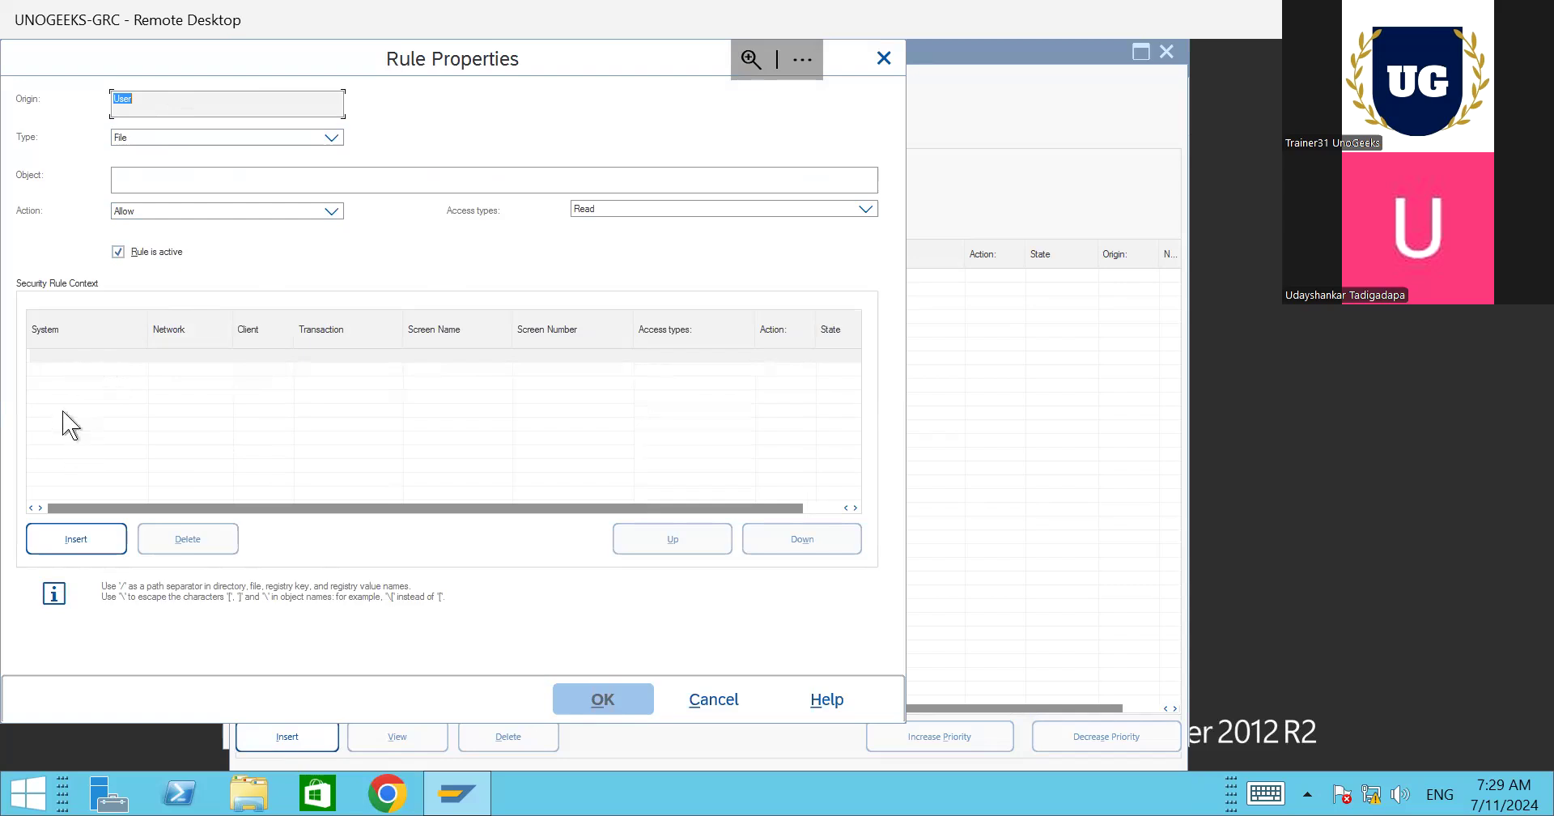
{"action": "left_click", "coordinate": [73, 356]}
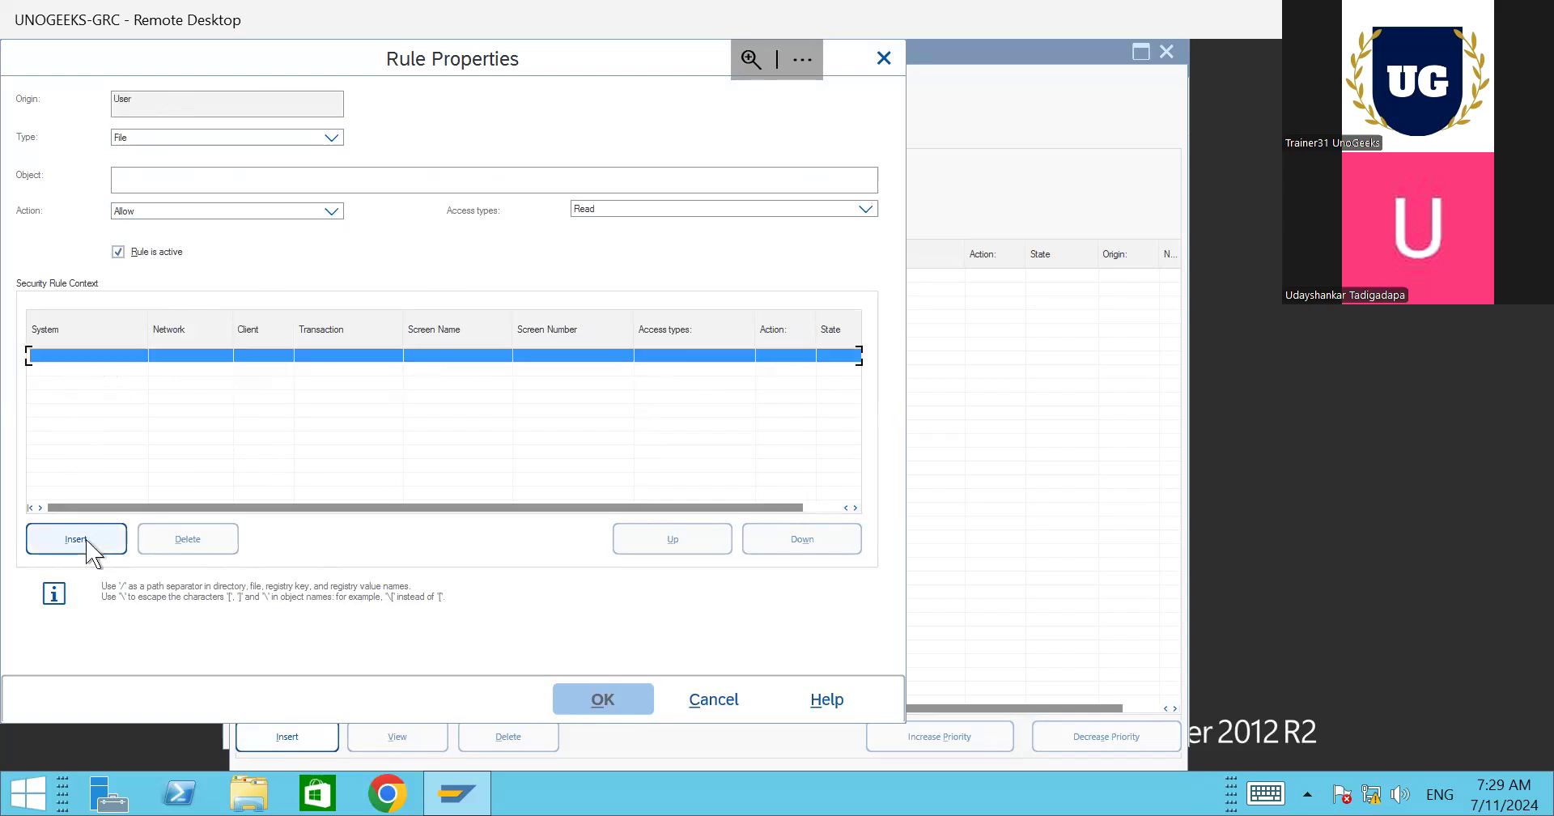
{"action": "left_click", "coordinate": [884, 57]}
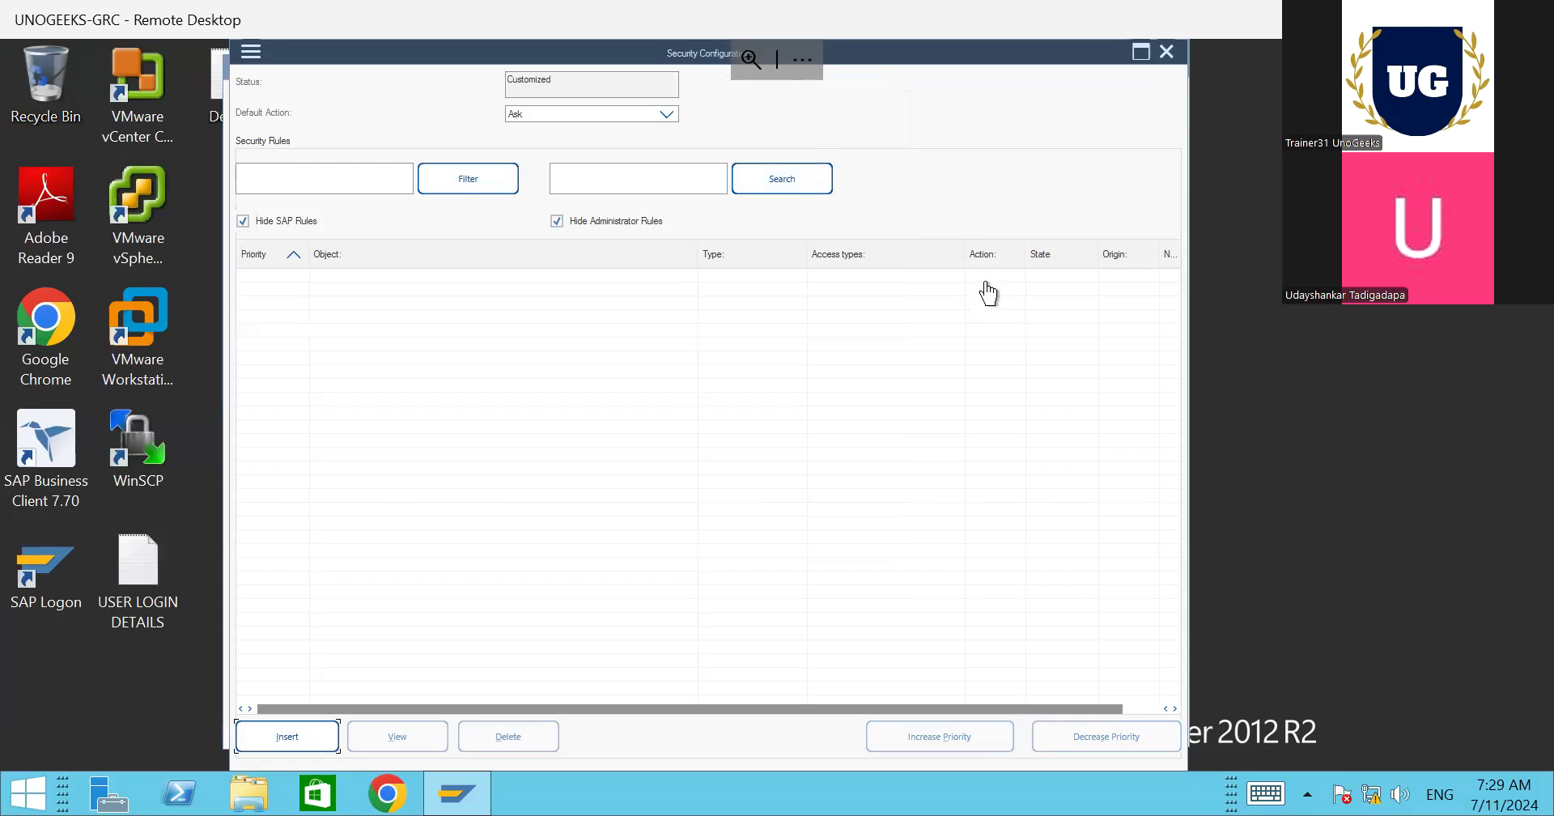
{"action": "left_click", "coordinate": [1165, 52]}
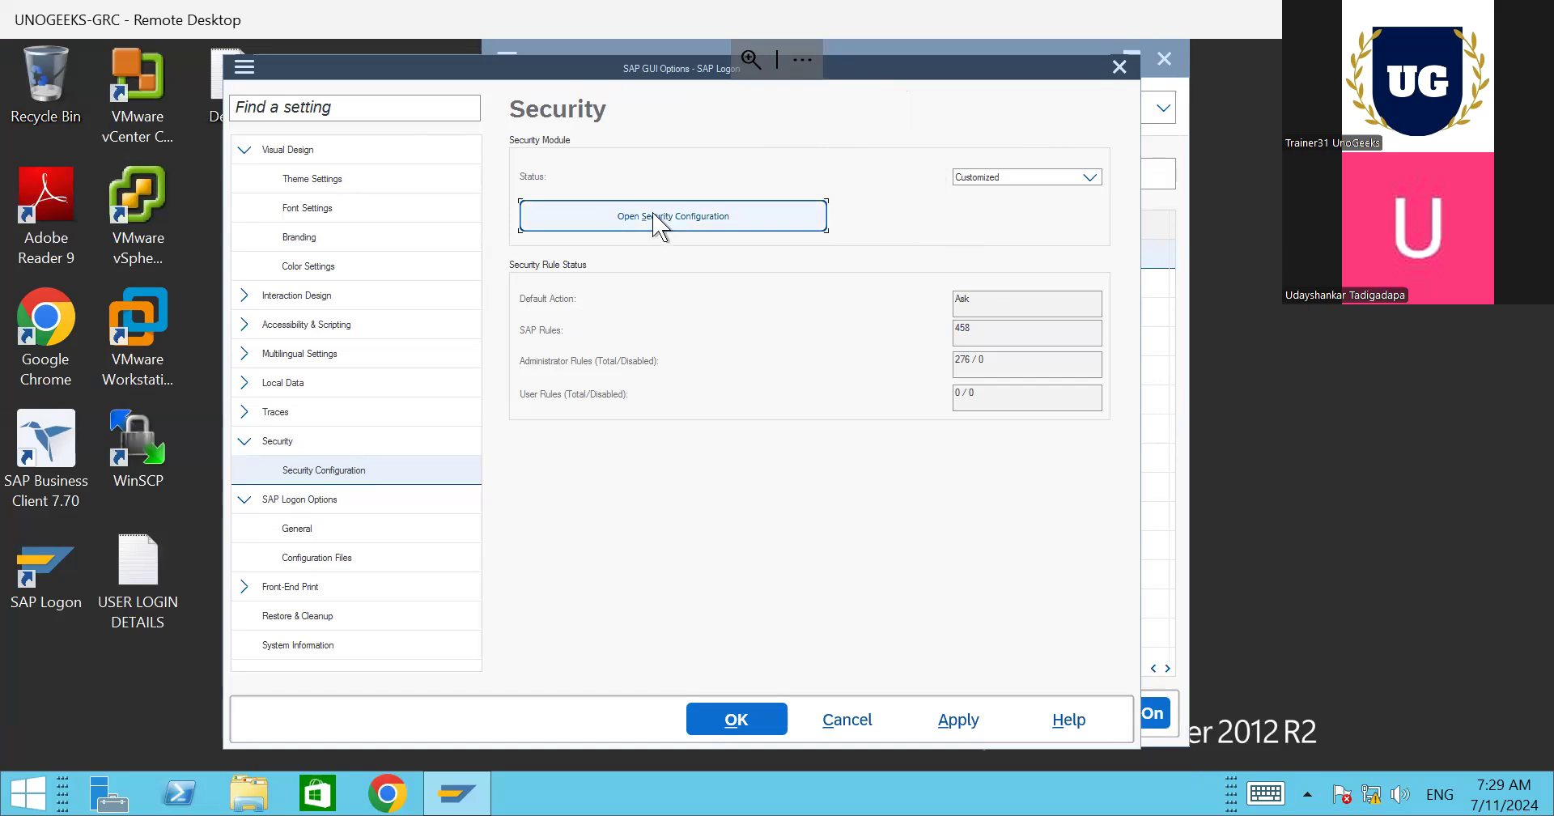
Step: Look at the security rules list once more and the SAP Logon Configuration Files page, then cancel out of the SAP GUI options
{"action": "left_click", "coordinate": [716, 224]}
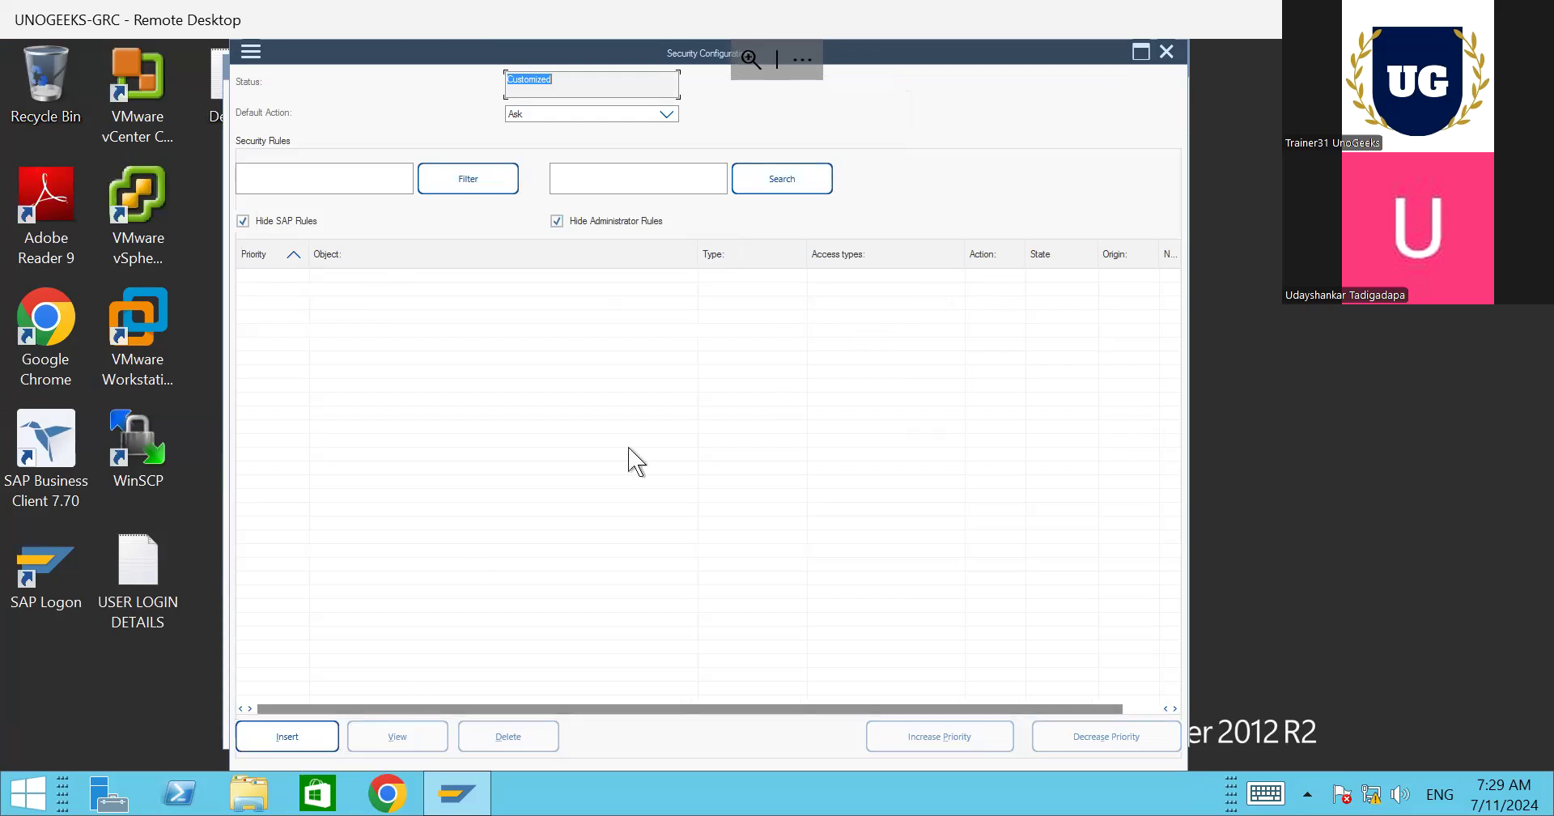
{"action": "left_click", "coordinate": [1166, 53]}
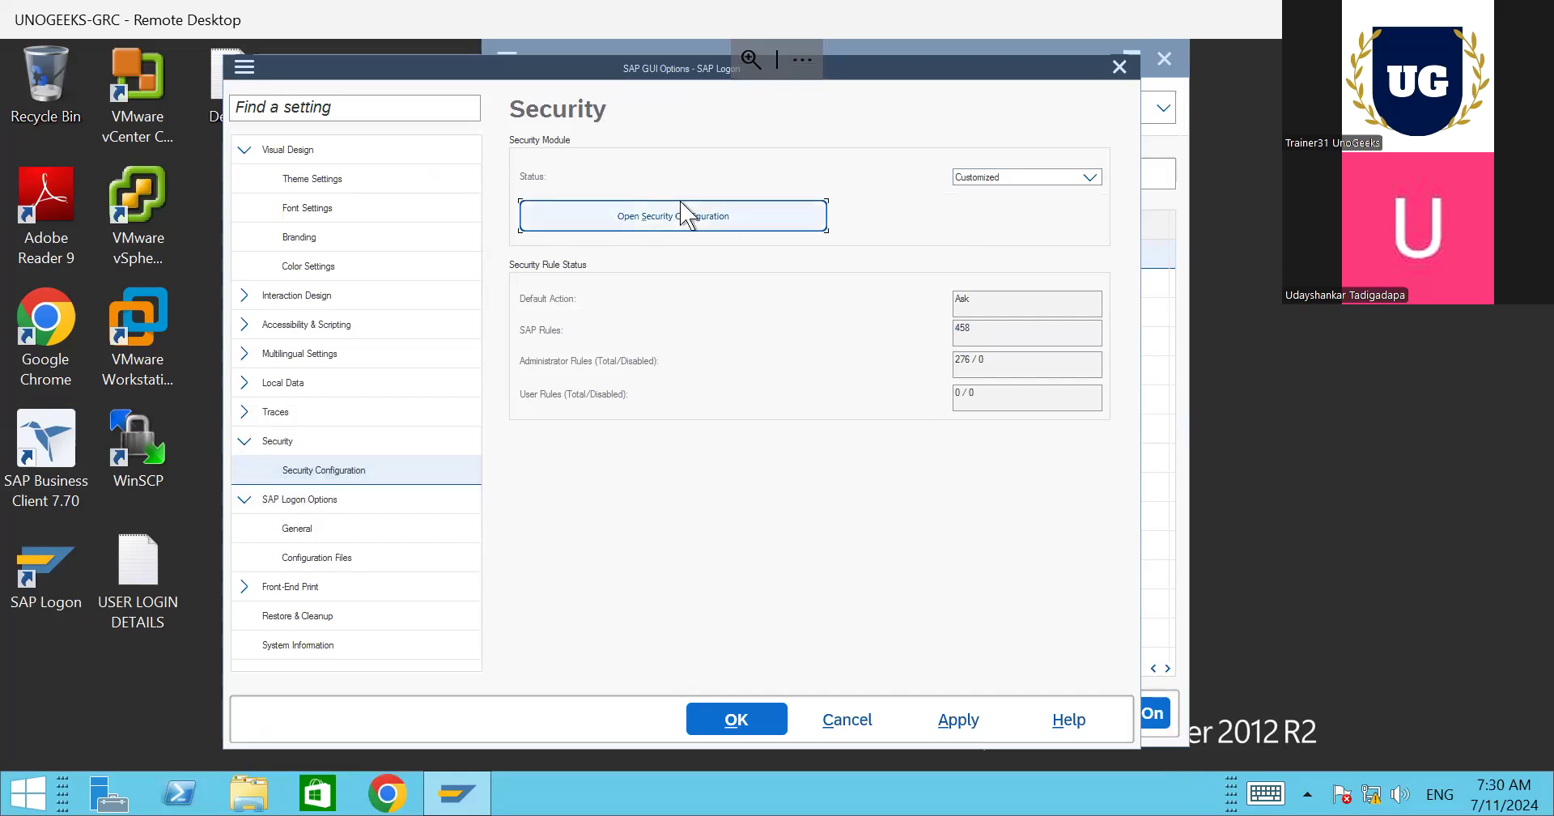
{"action": "left_click", "coordinate": [317, 557]}
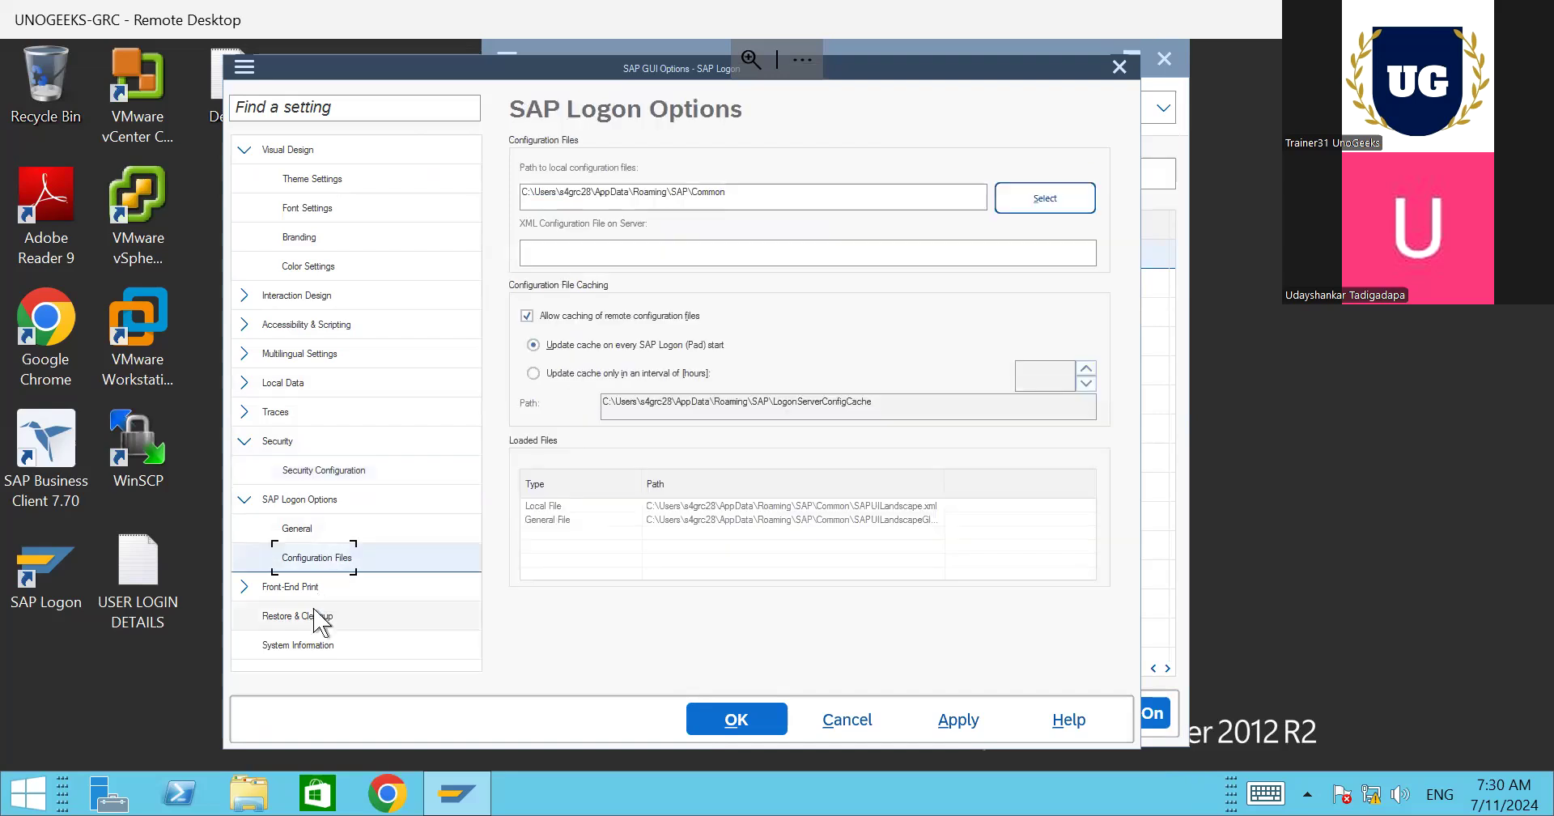
{"action": "left_click", "coordinate": [852, 726]}
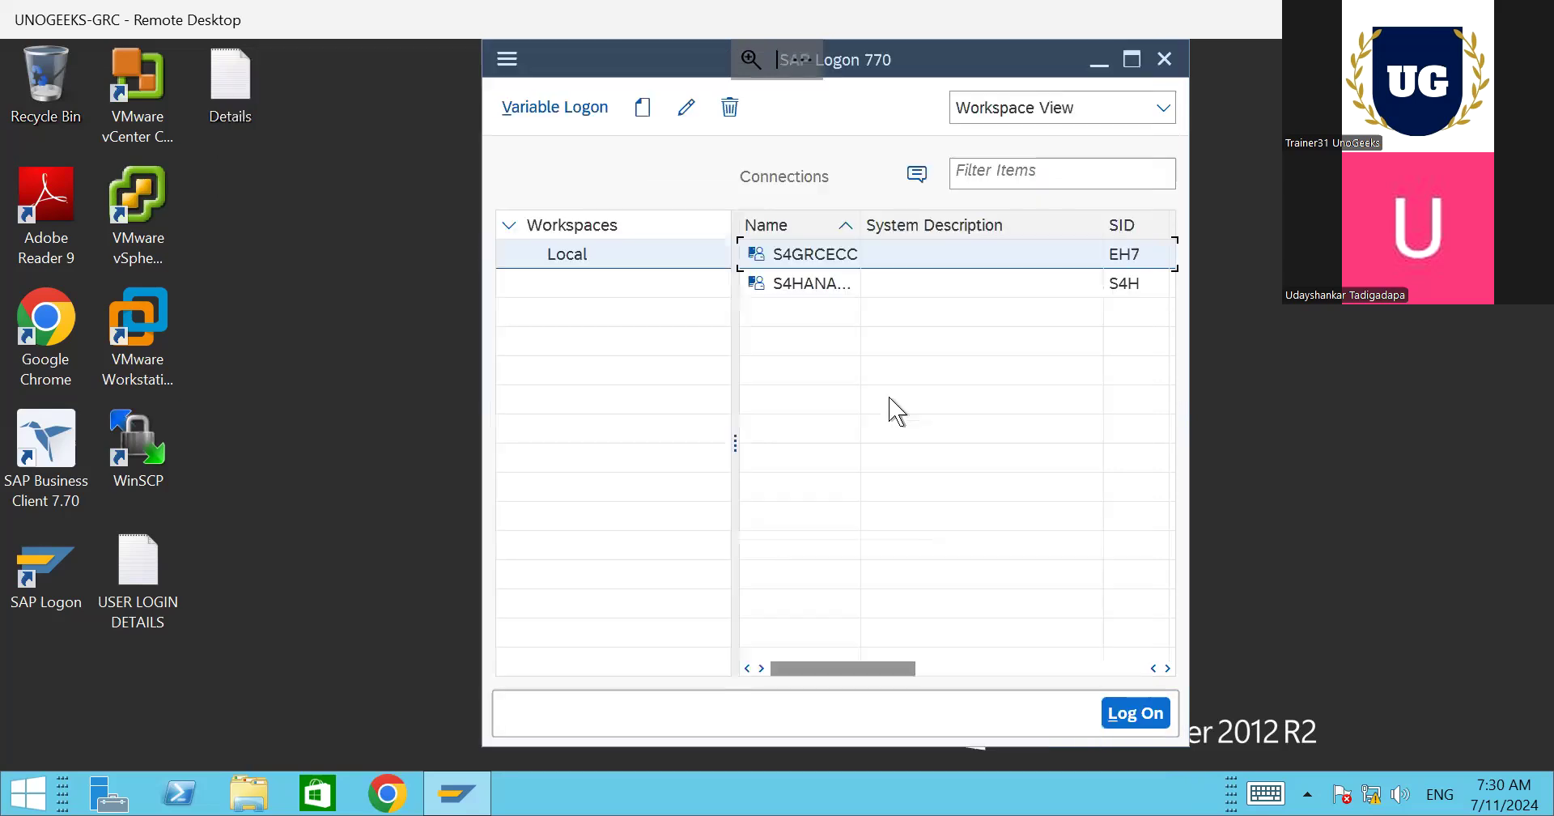
Step: Maximize SAP Logon, check which item types can be created, and review the S4GRCECC entry's connection properties before closing them
{"action": "left_click", "coordinate": [1132, 59]}
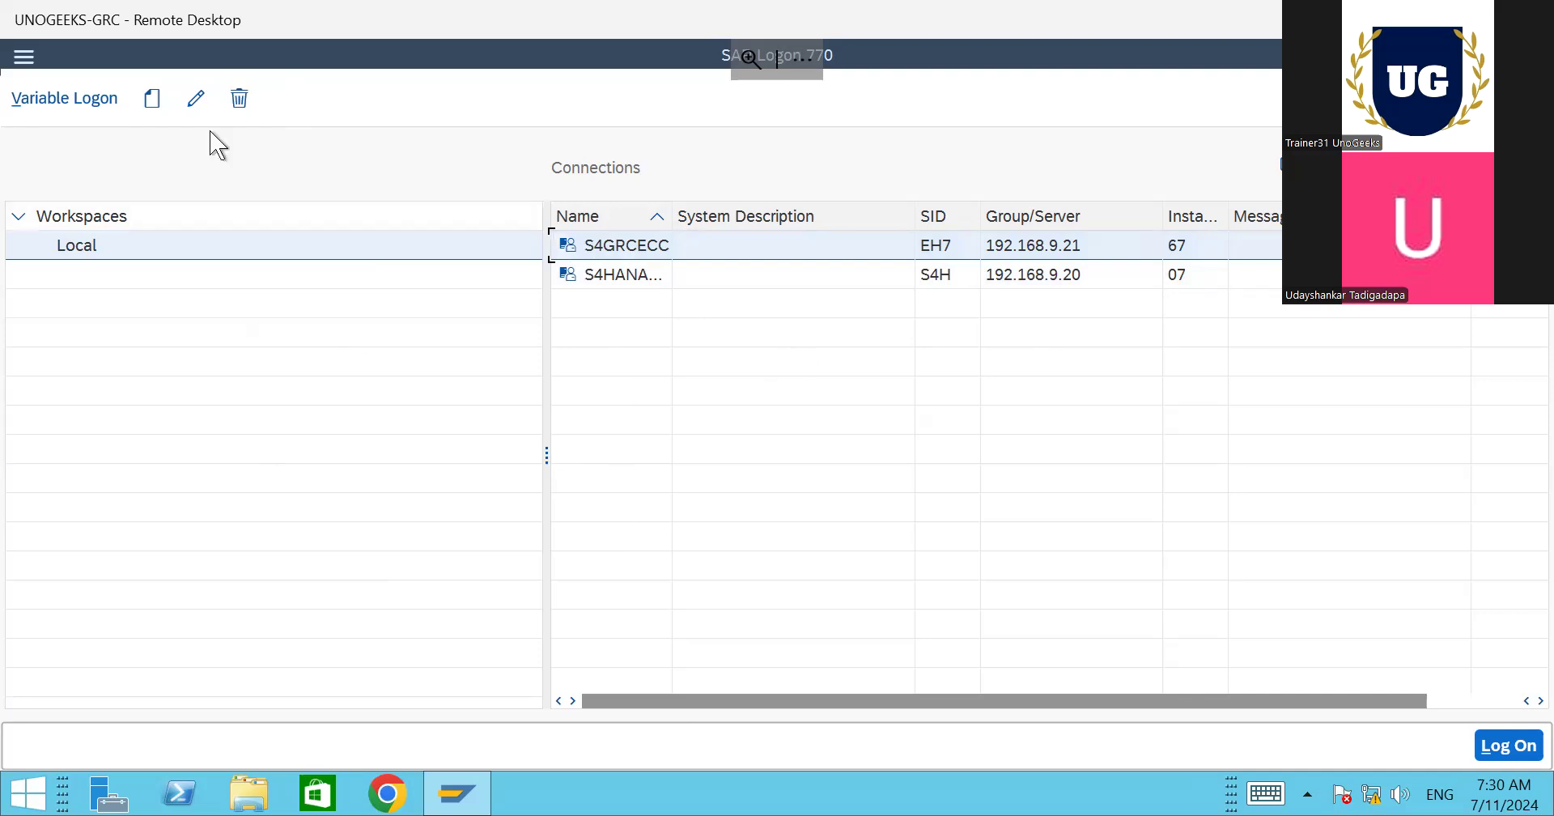
{"action": "left_click", "coordinate": [152, 99]}
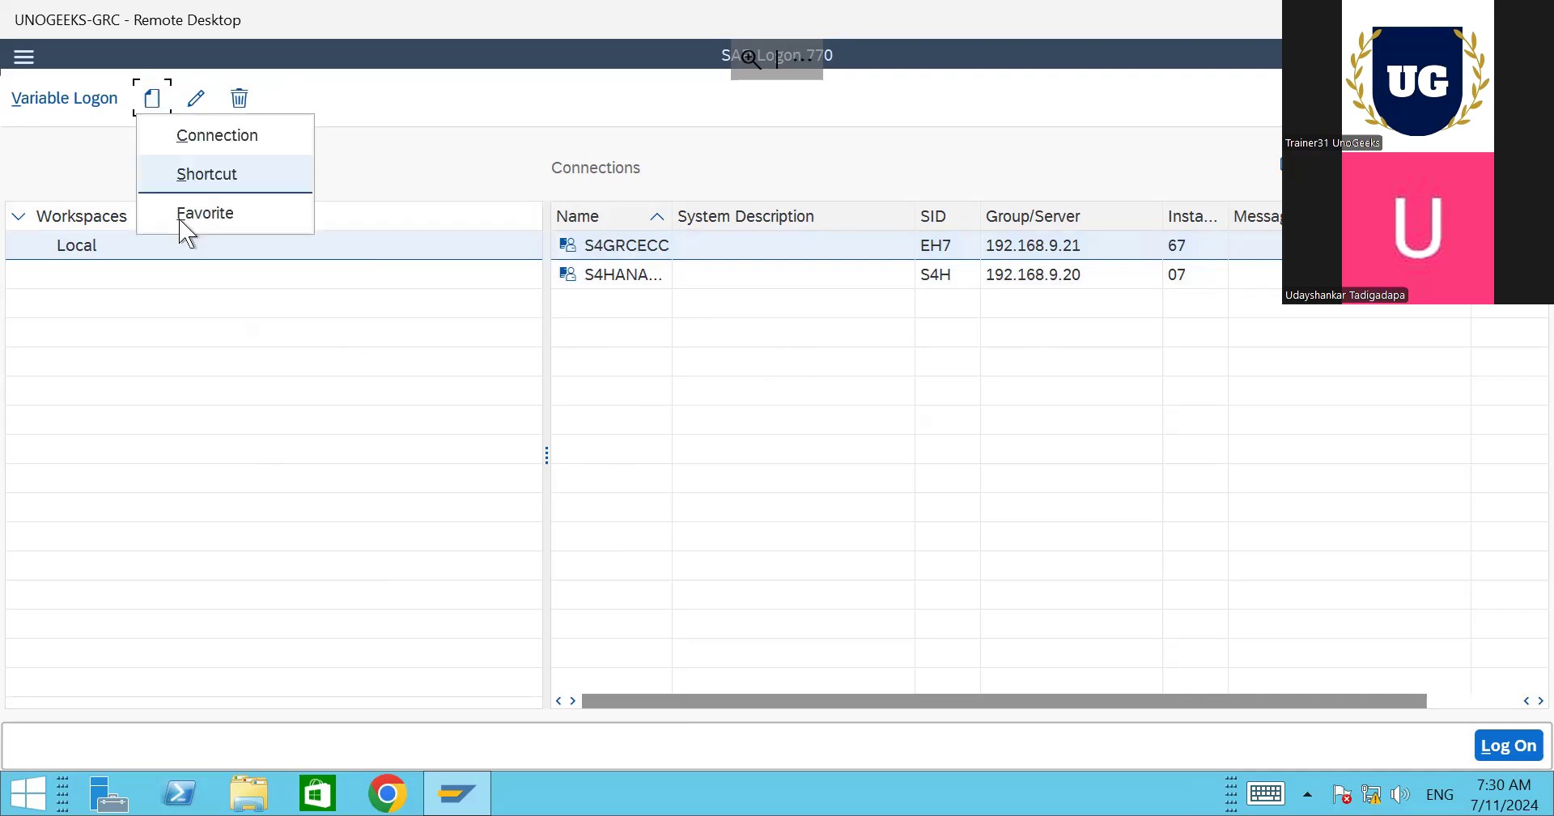
{"action": "left_click", "coordinate": [690, 395]}
{"action": "right_click", "coordinate": [647, 254]}
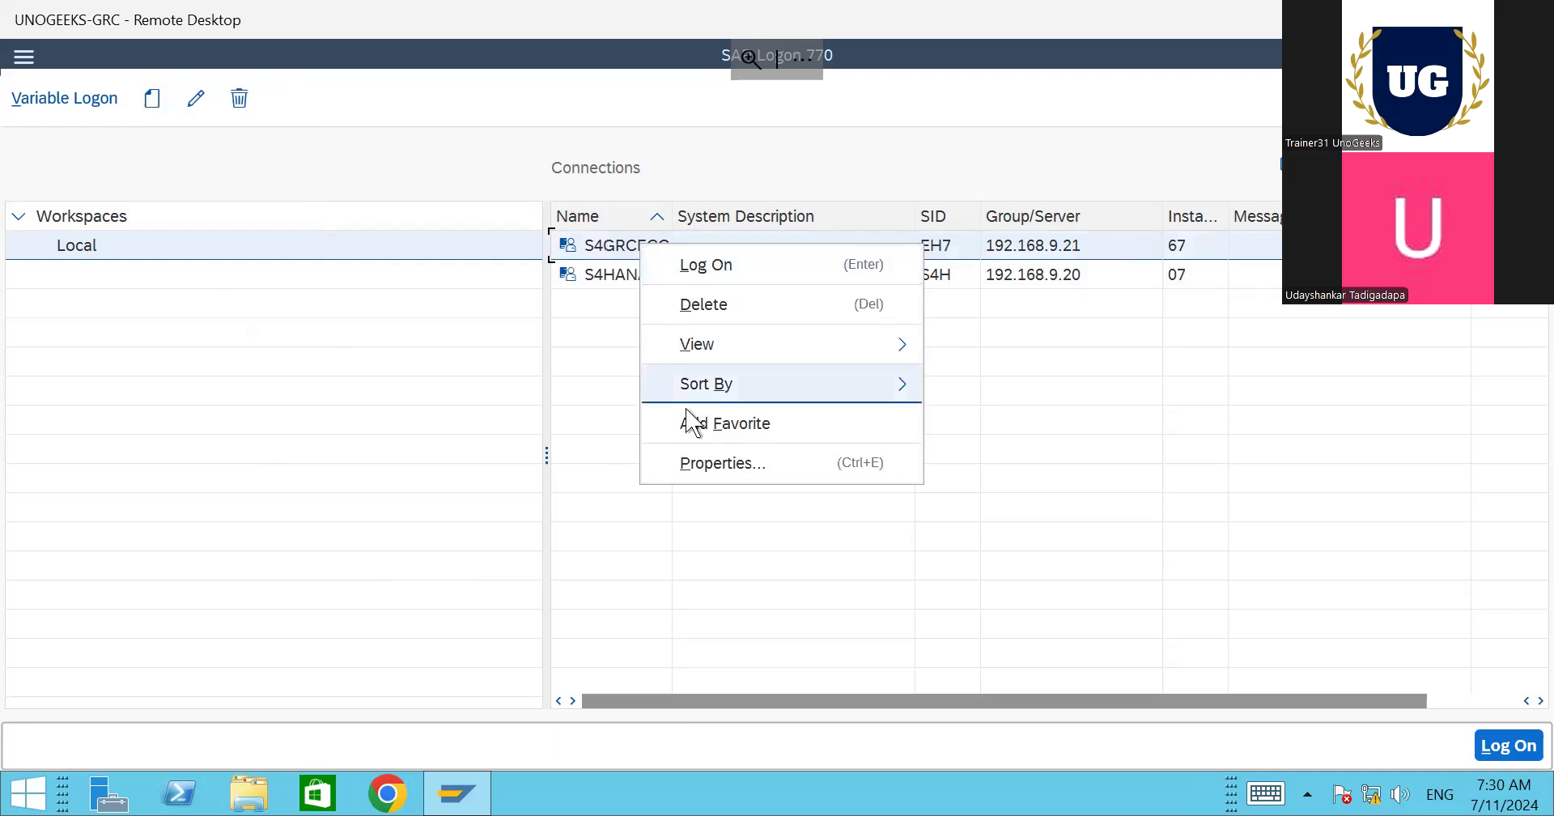
{"action": "left_click", "coordinate": [692, 463]}
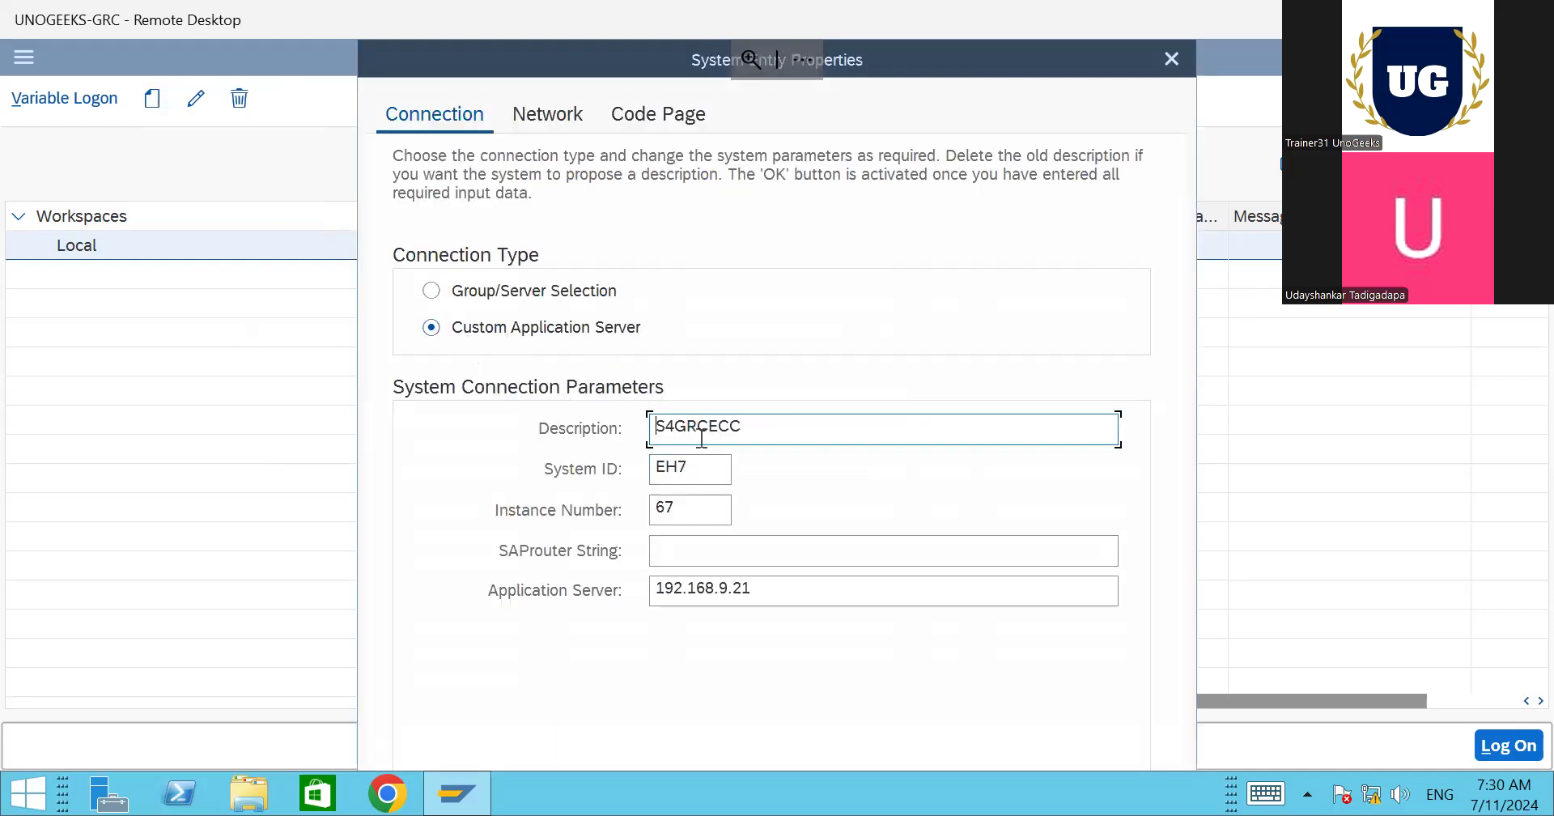
{"action": "left_click_drag", "start_coordinate": [572, 72], "coordinate": [363, 34]}
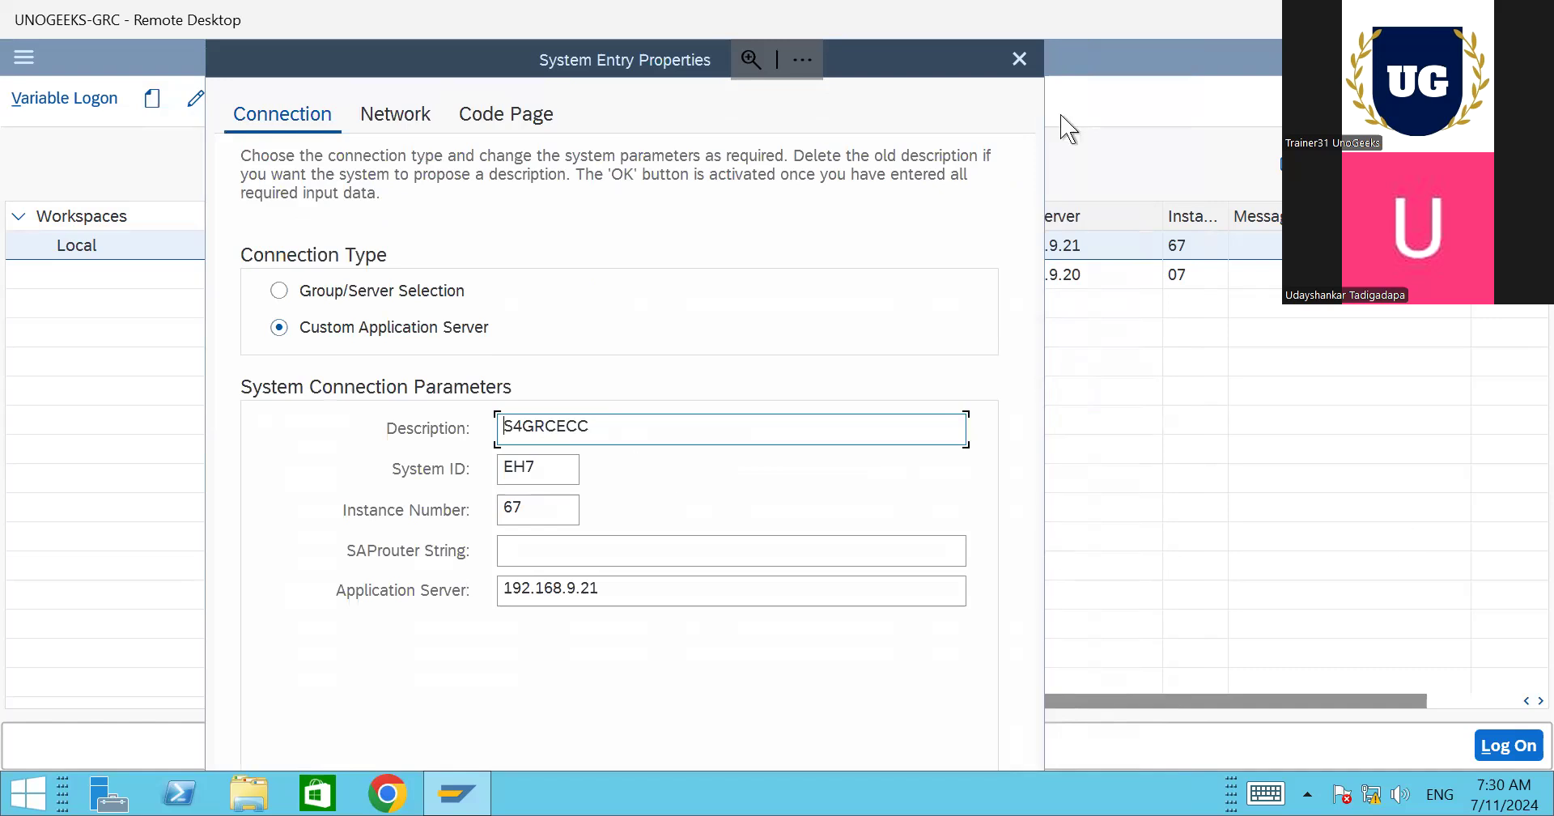
{"action": "left_click", "coordinate": [1019, 58]}
Step: Start a new connection entry, examine the Create New System Entry dialog with its User Specified System option, and close it without creating anything
{"action": "left_click", "coordinate": [156, 100]}
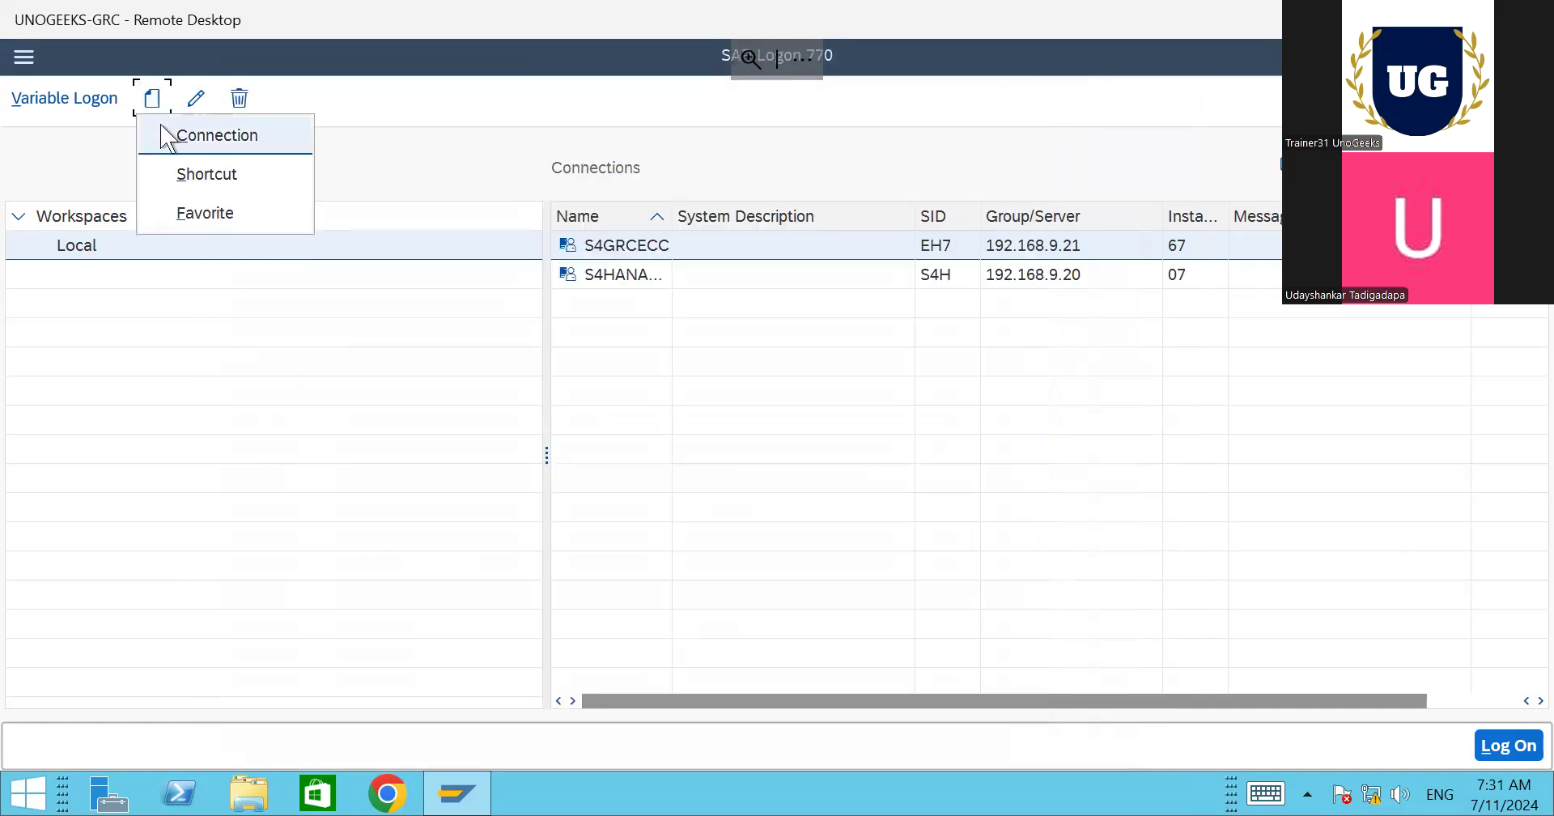
{"action": "left_click", "coordinate": [166, 136]}
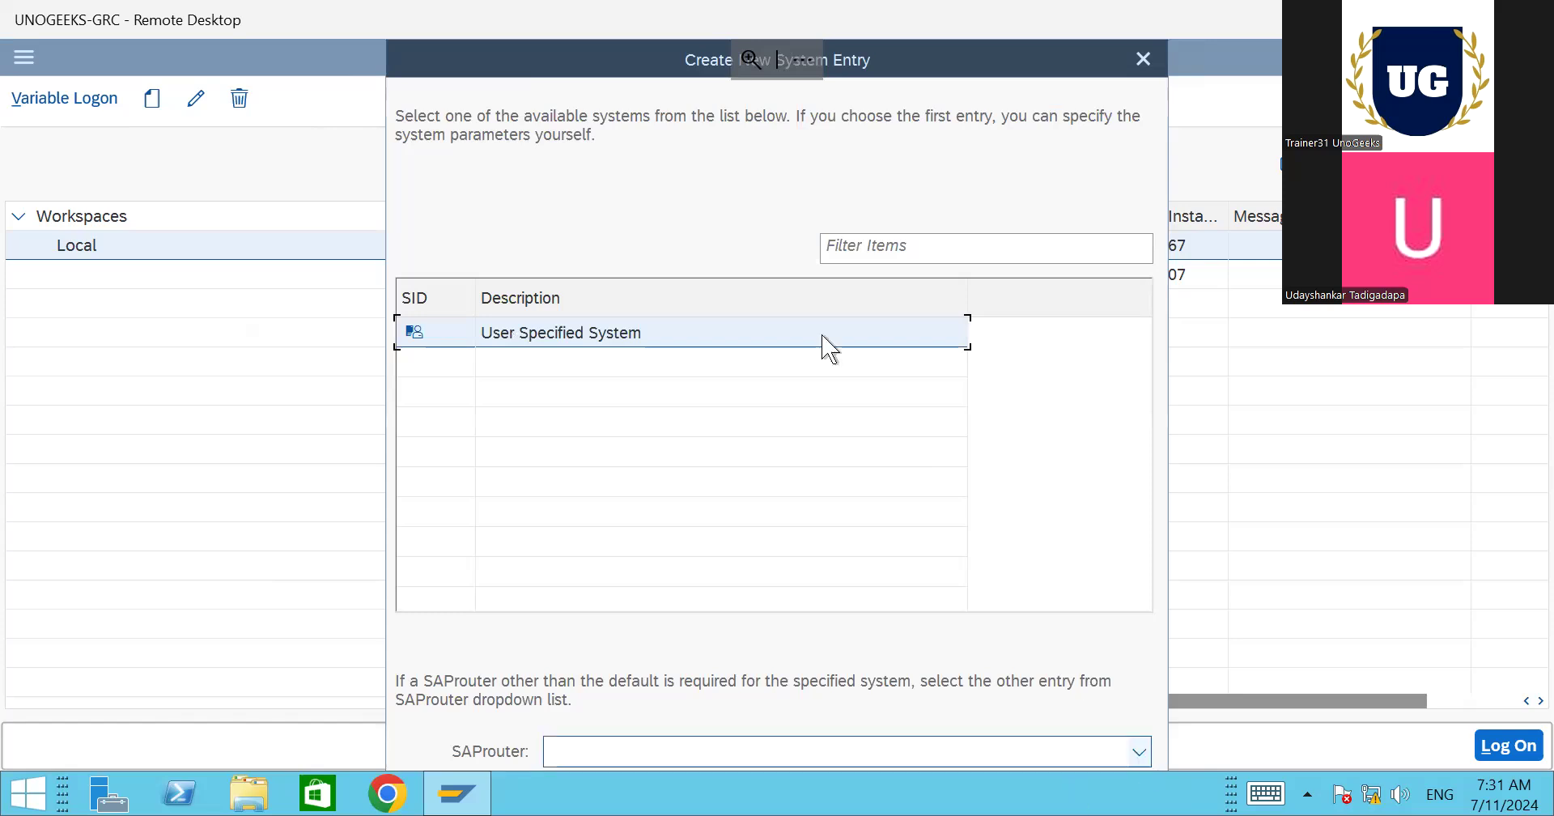
{"action": "left_click_drag", "start_coordinate": [528, 63], "coordinate": [416, 32]}
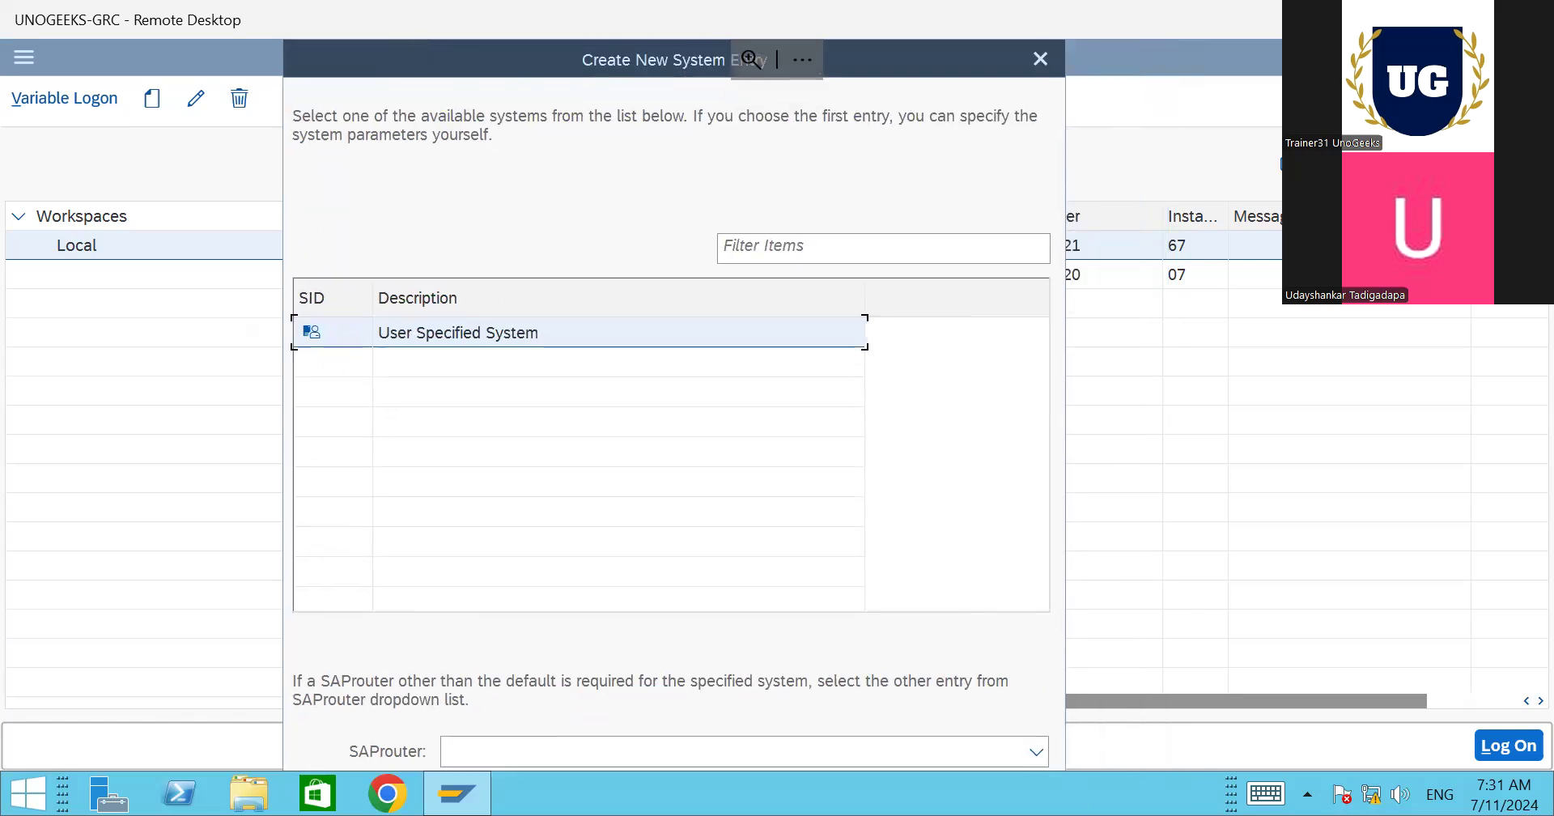
{"action": "left_click", "coordinate": [1469, 19]}
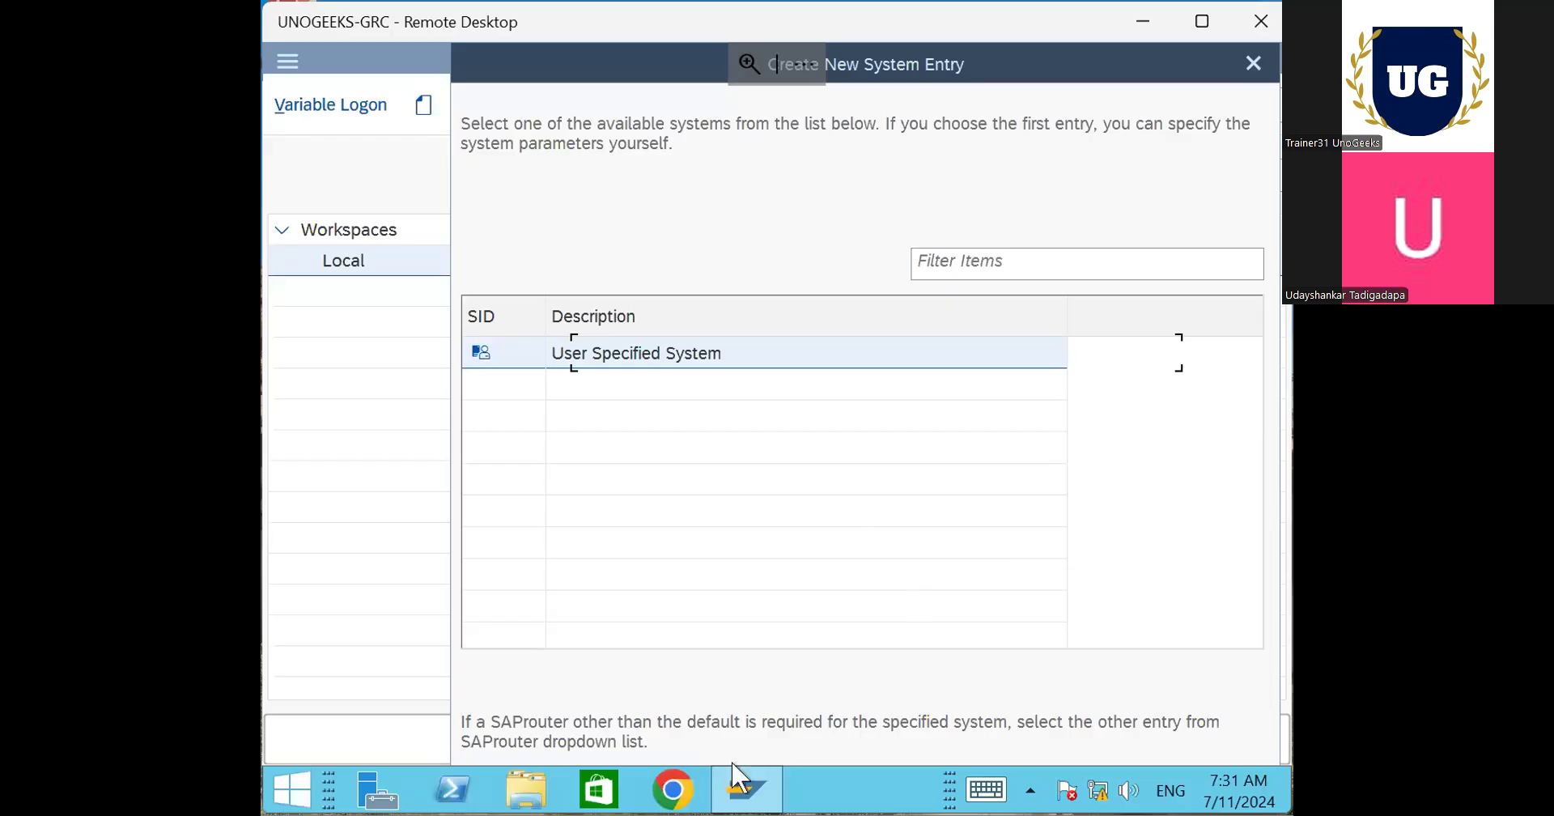
{"action": "left_click", "coordinate": [713, 457]}
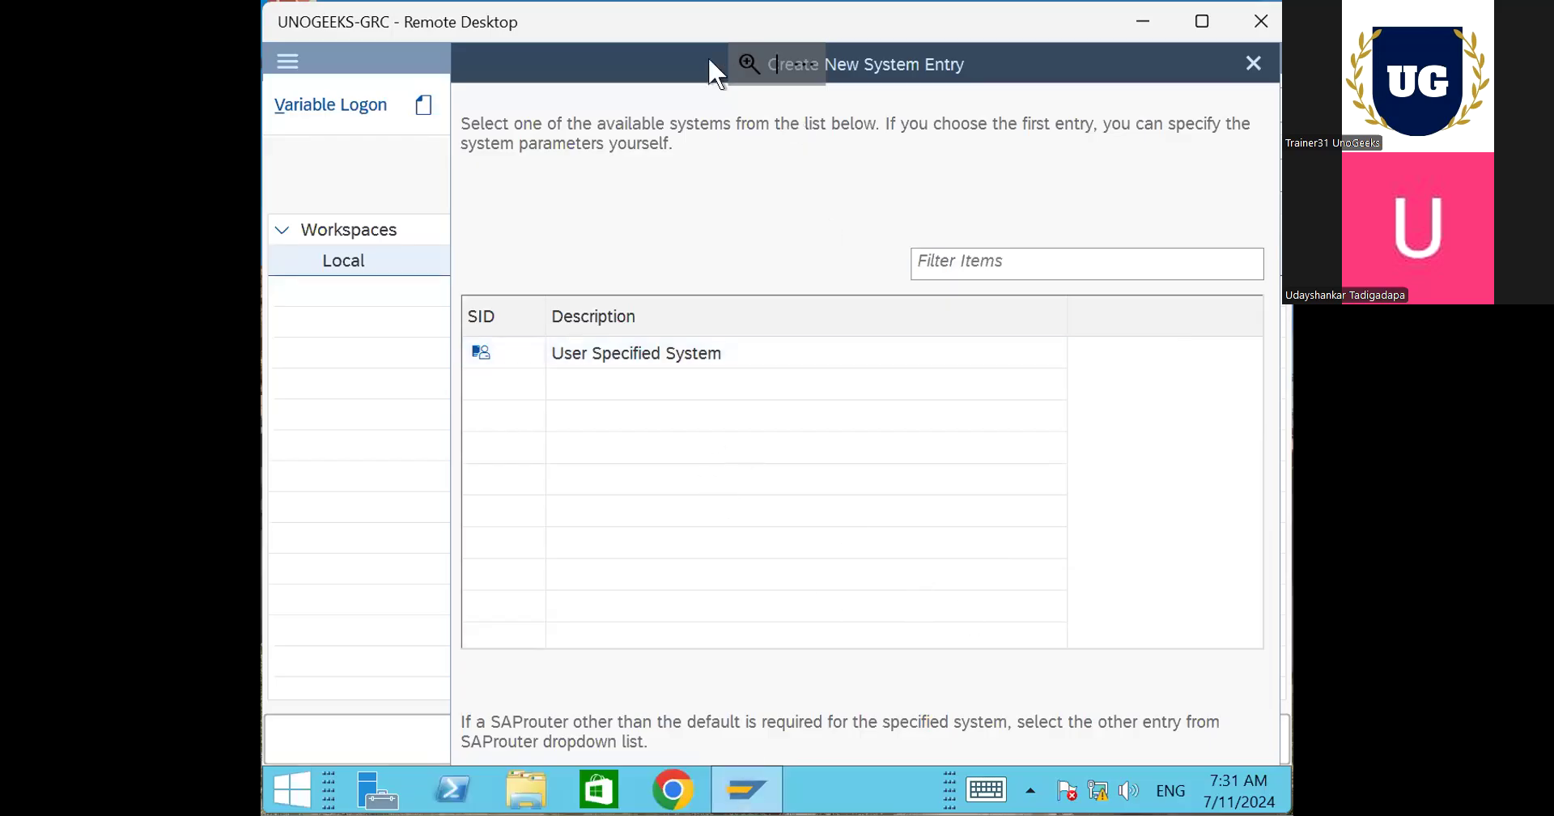
{"action": "left_click_drag", "start_coordinate": [649, 61], "coordinate": [581, 60]}
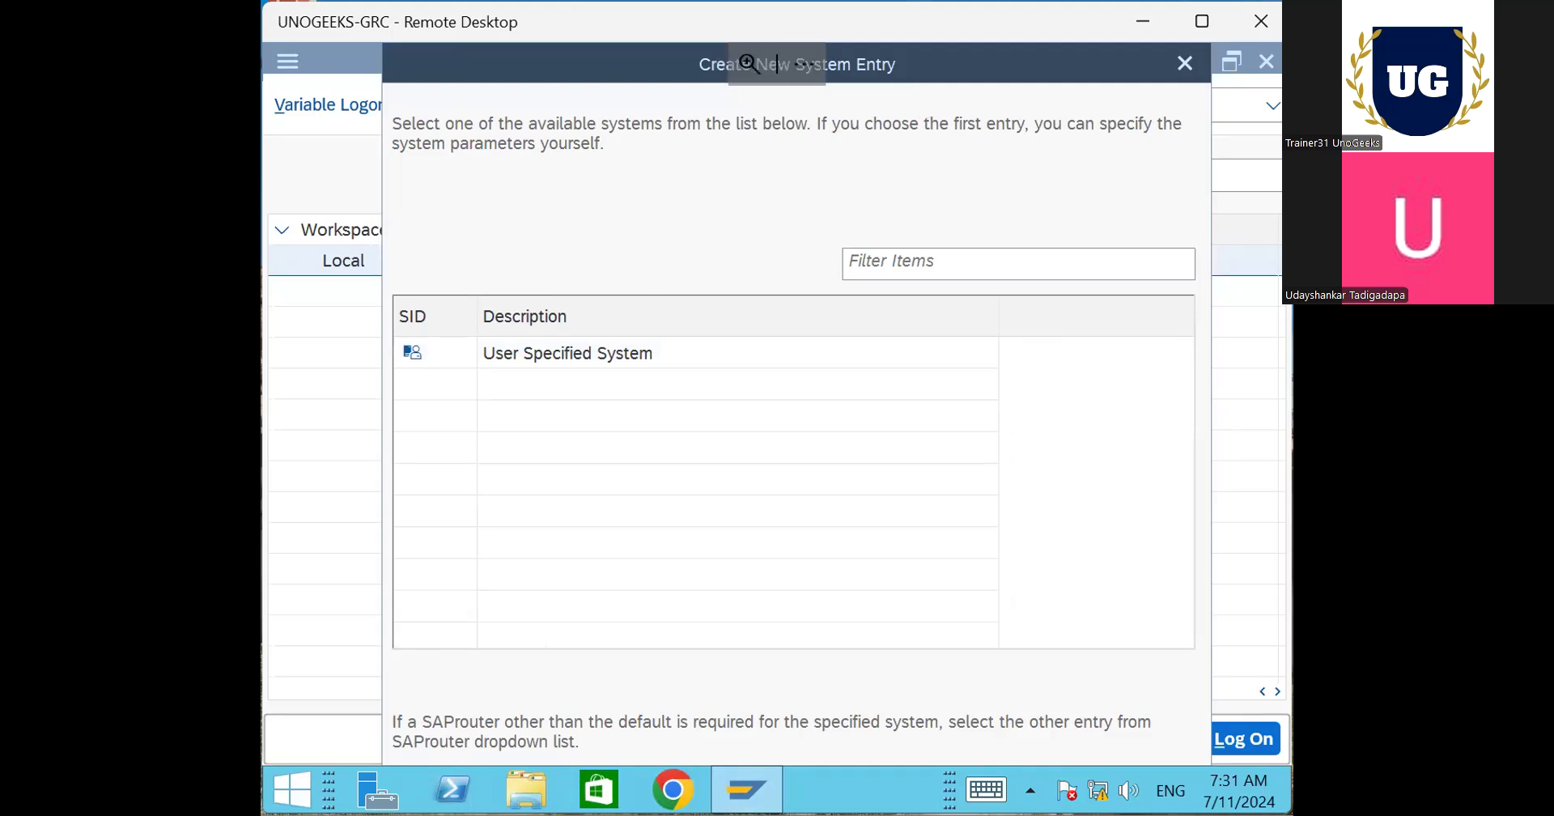
{"action": "left_click", "coordinate": [1203, 21]}
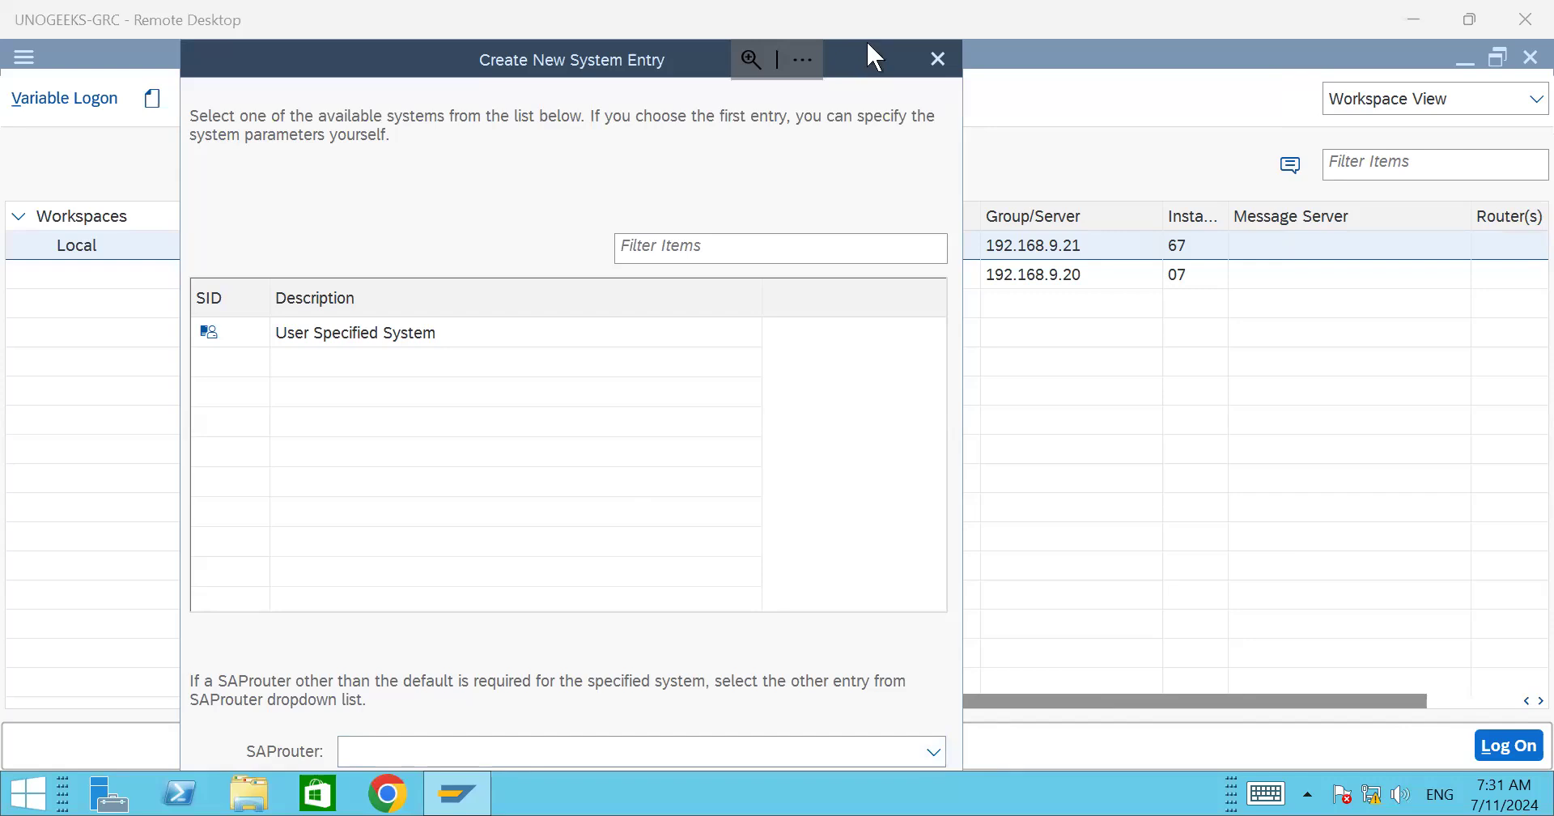
{"action": "left_click", "coordinate": [686, 58]}
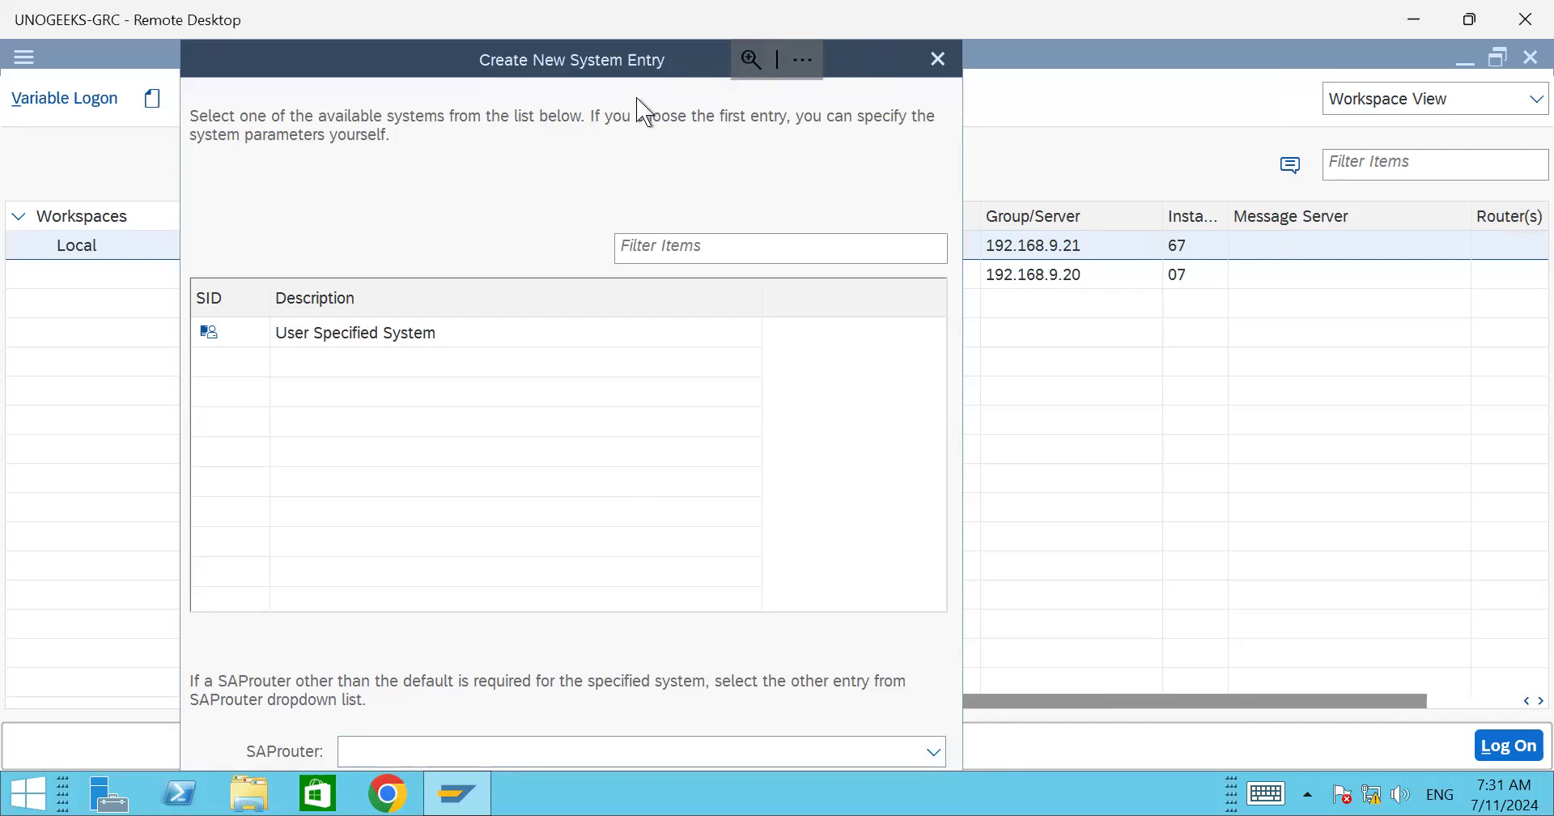
{"action": "left_click_drag", "start_coordinate": [444, 59], "coordinate": [501, 195]}
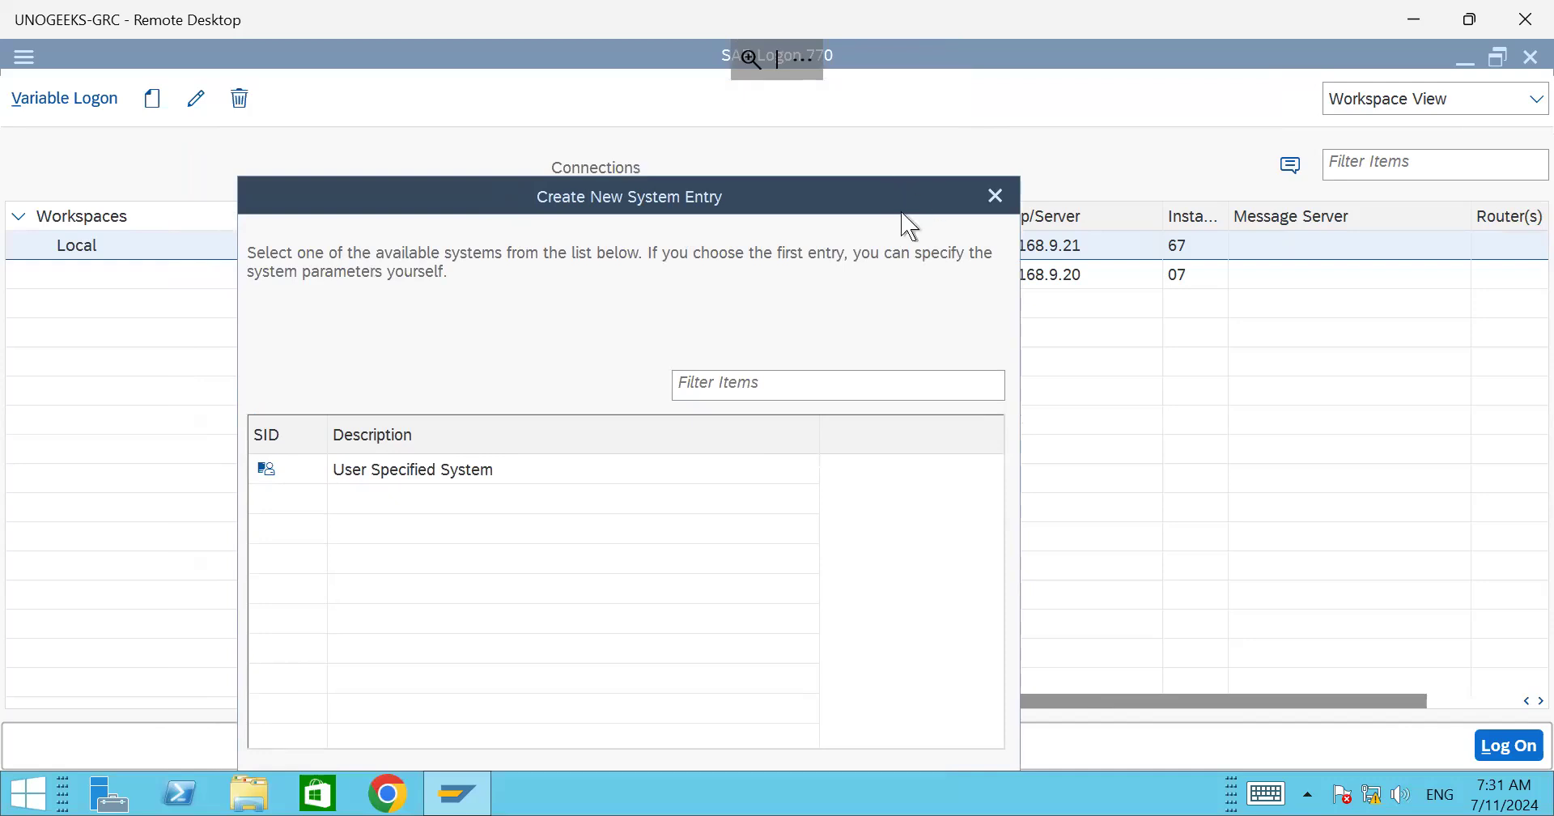
{"action": "left_click", "coordinate": [994, 207]}
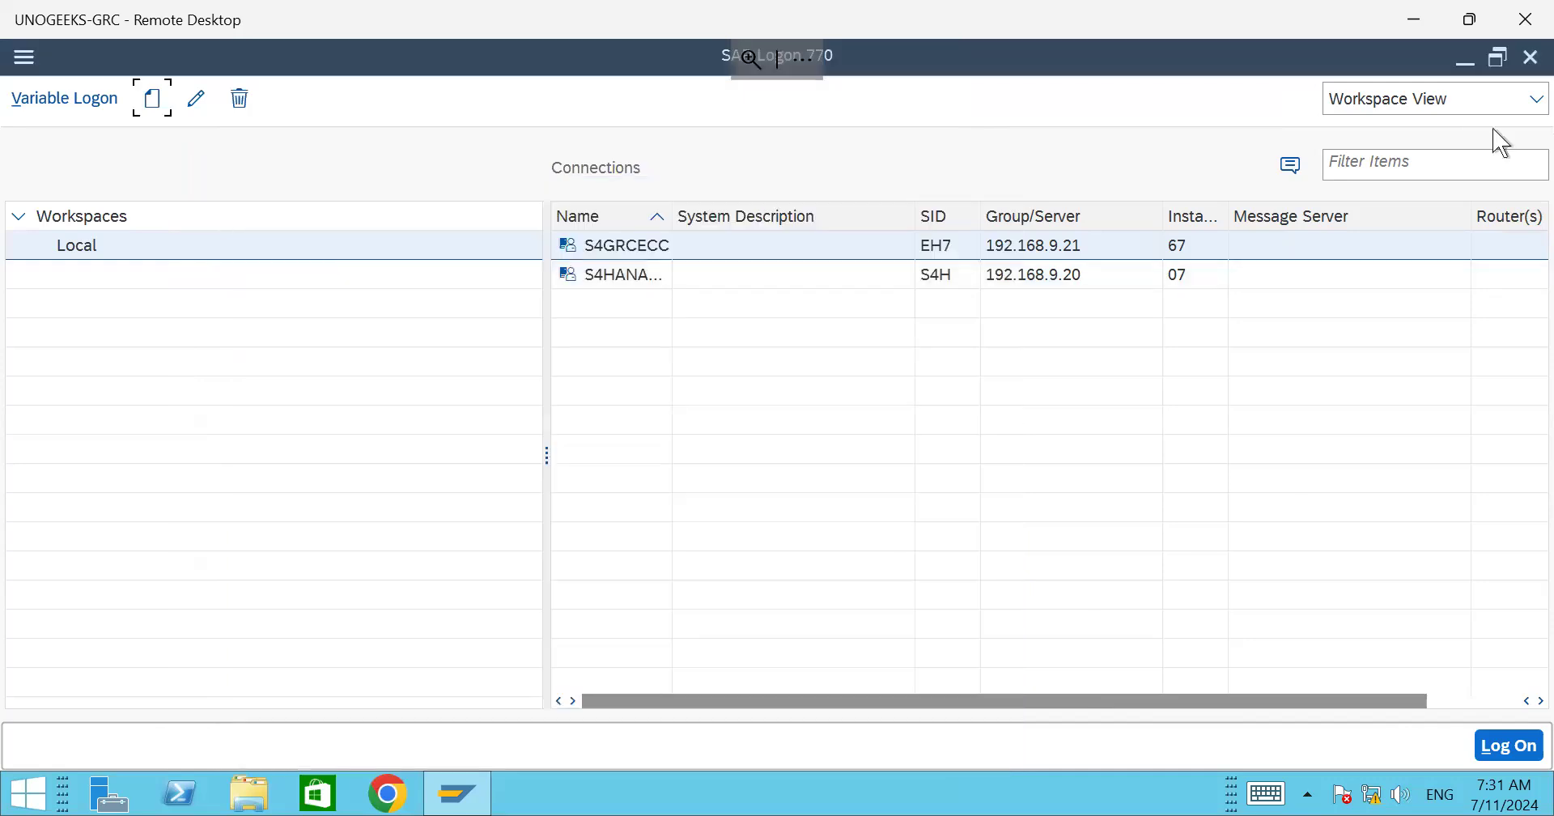
Step: Restore SAP Logon to its smaller window size and open the S4GRCECC logon screen, then close it
{"action": "left_click", "coordinate": [1498, 59]}
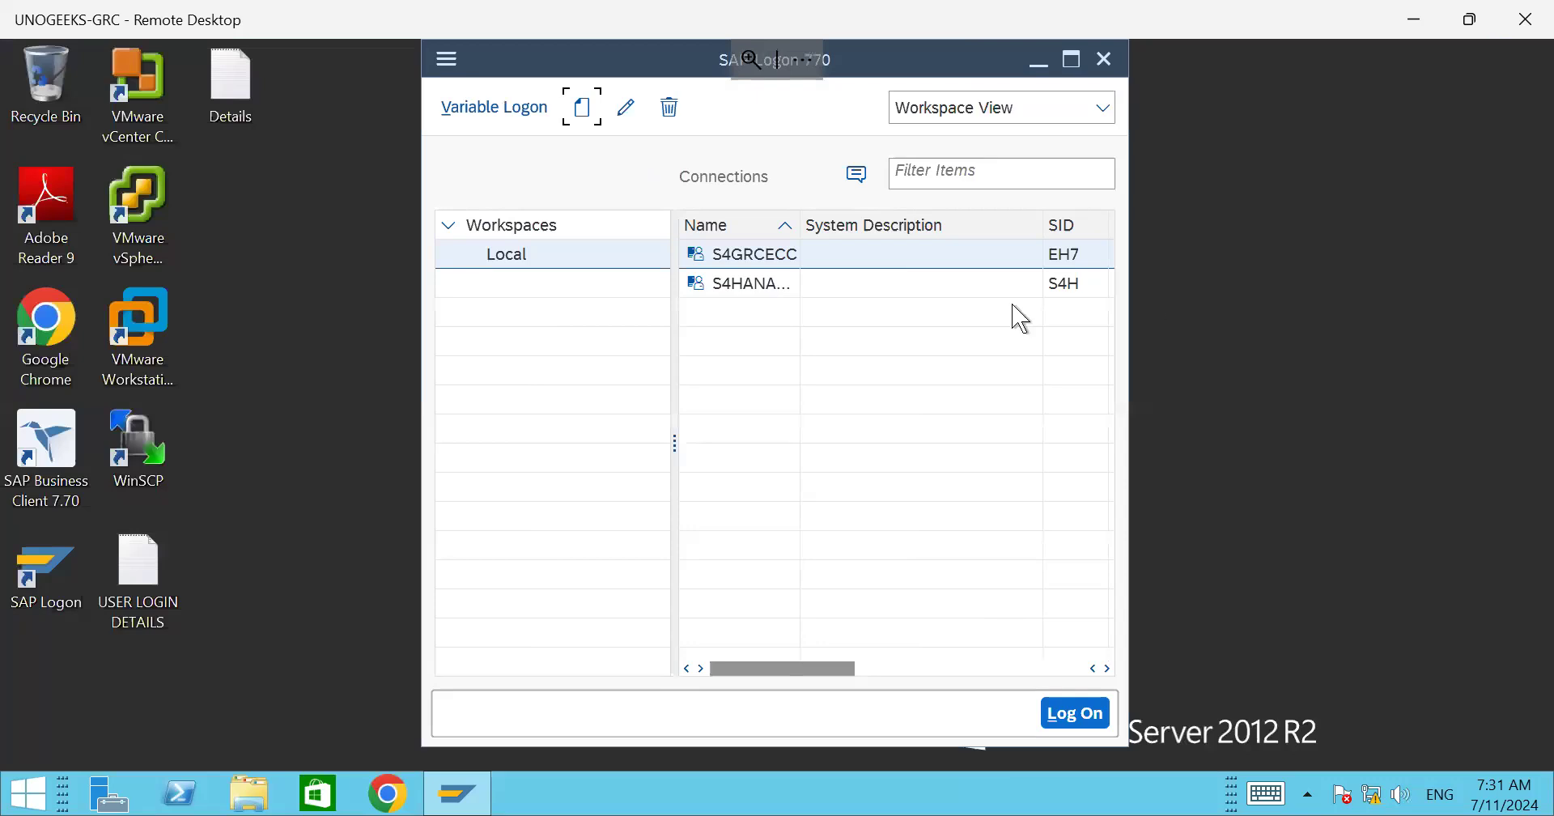
{"action": "double_click", "coordinate": [783, 261]}
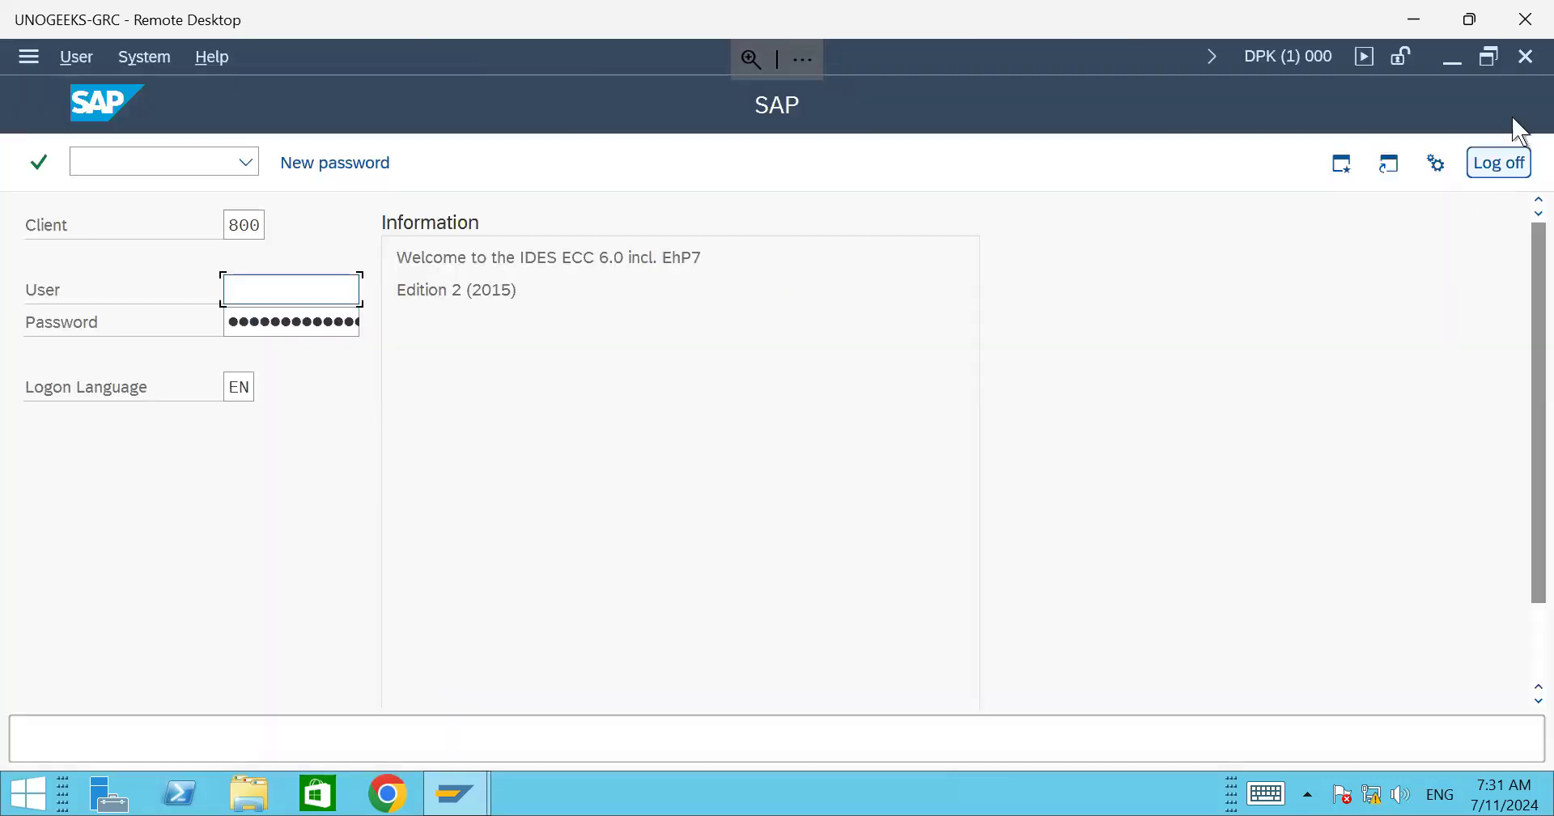
{"action": "left_click", "coordinate": [1525, 56]}
Step: Review the Connection, Network and Code Page properties of the S4GRCECC entry, then close them without changes
{"action": "right_click", "coordinate": [765, 257]}
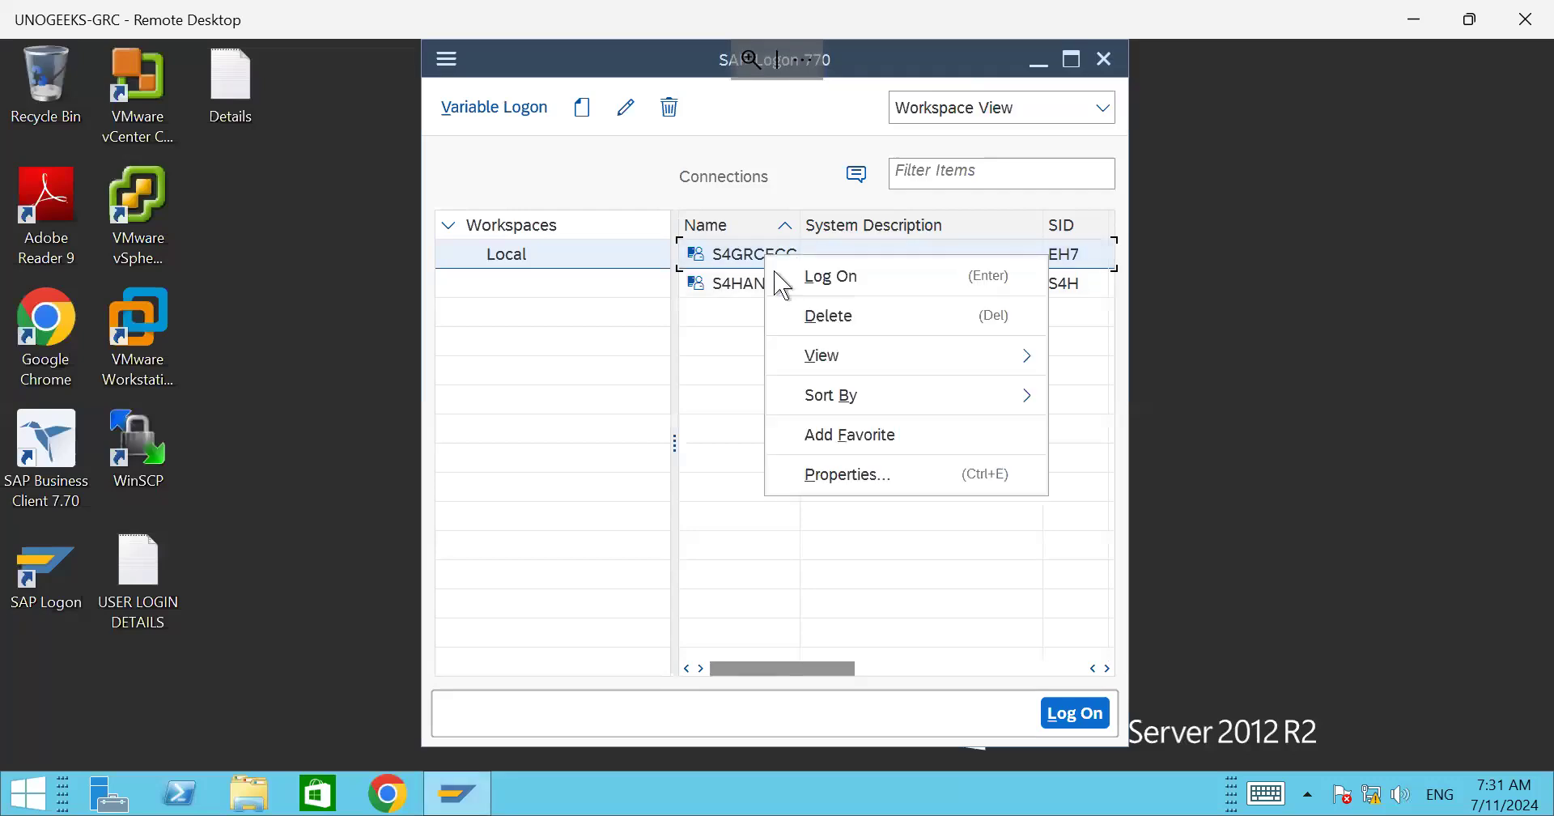
{"action": "left_click", "coordinate": [837, 470]}
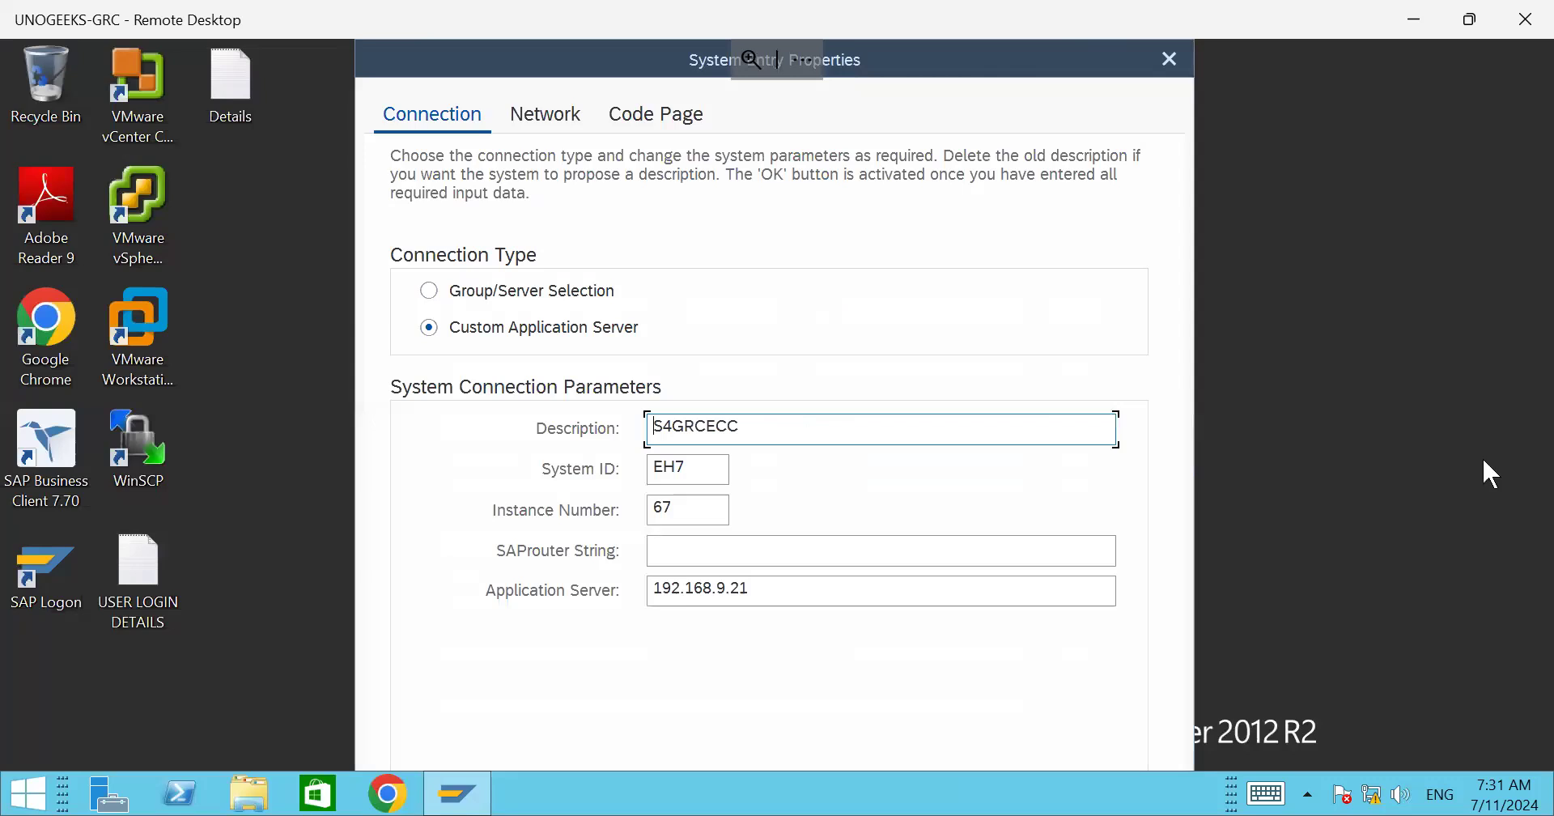
{"action": "left_click", "coordinate": [567, 129]}
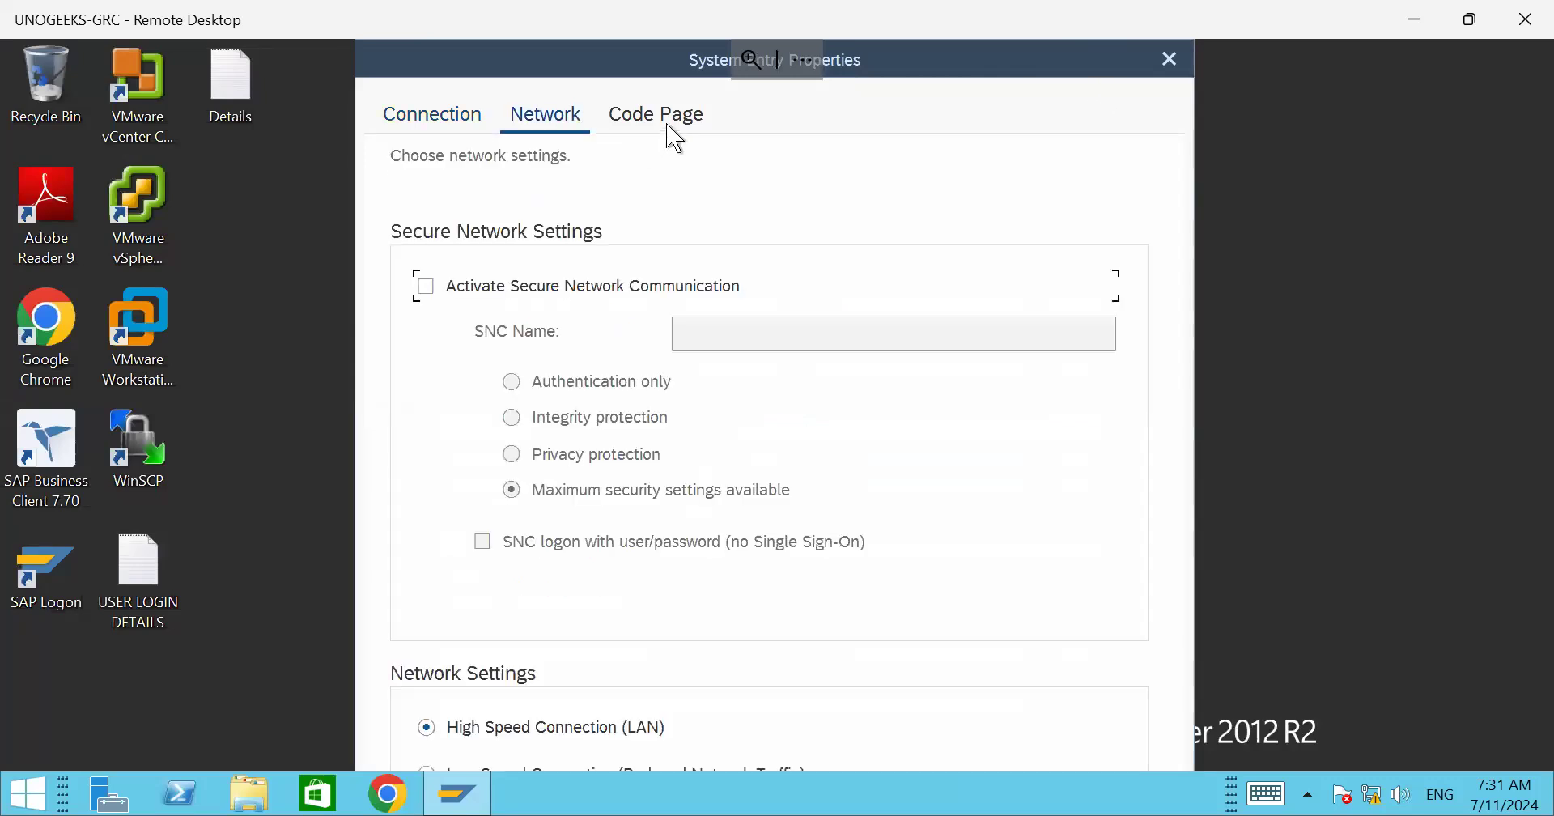
{"action": "left_click", "coordinate": [678, 133]}
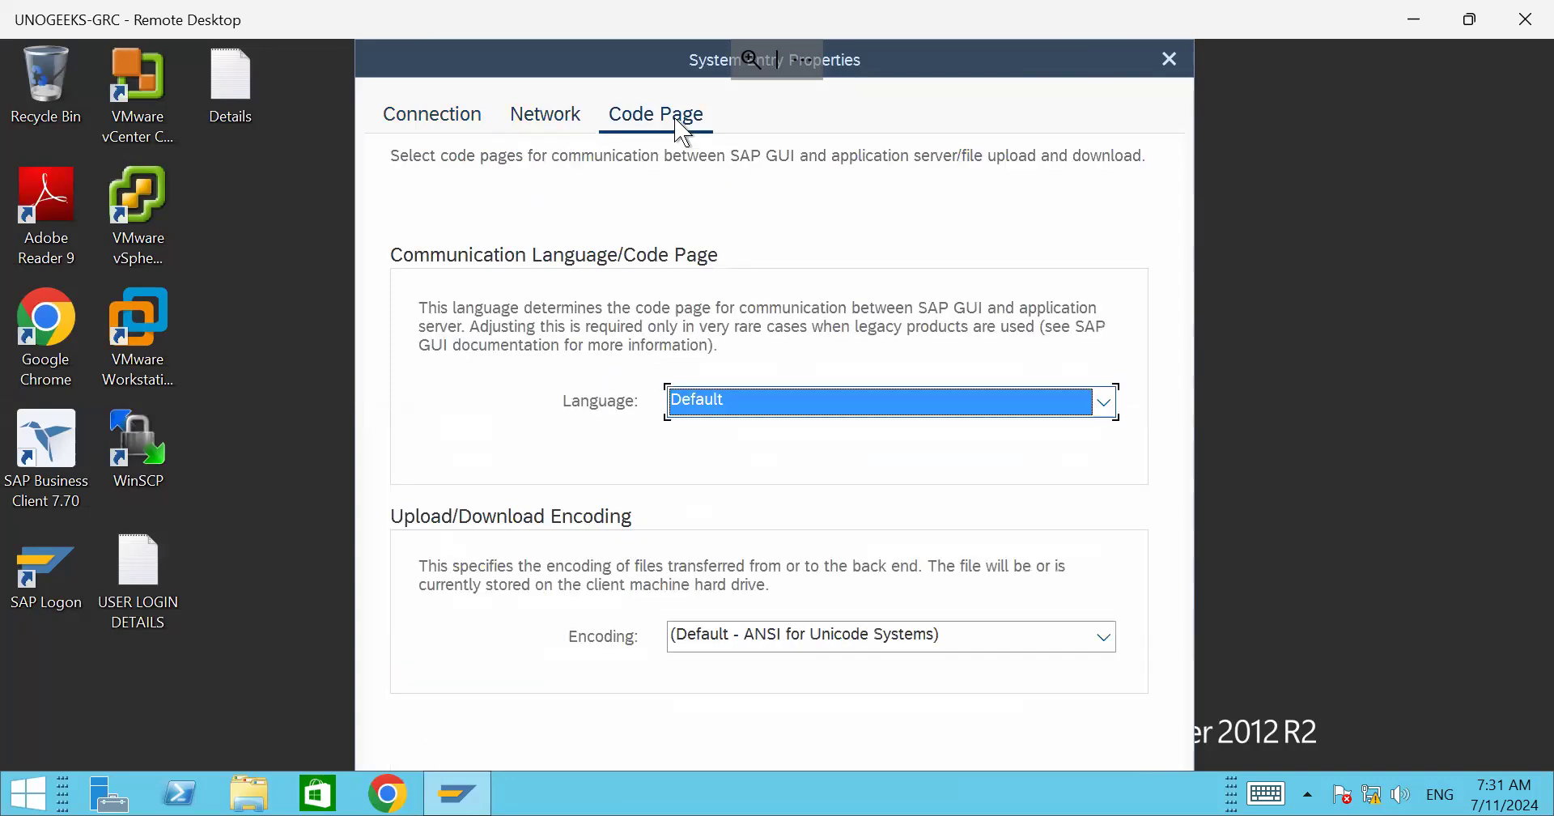
{"action": "left_click_drag", "start_coordinate": [524, 65], "coordinate": [480, 65]}
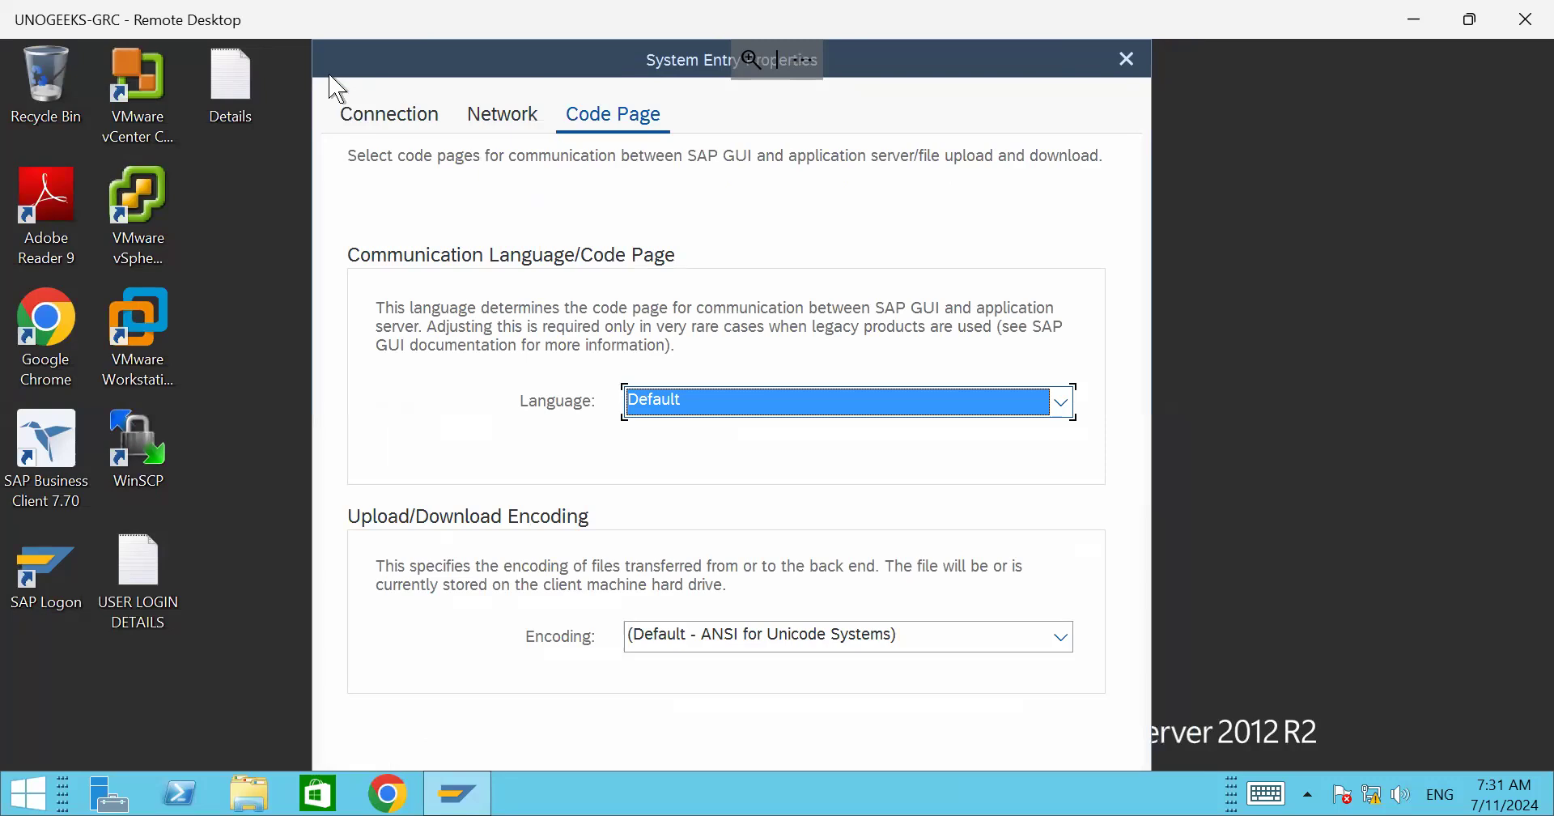
{"action": "left_click_drag", "start_coordinate": [326, 74], "coordinate": [327, 35]}
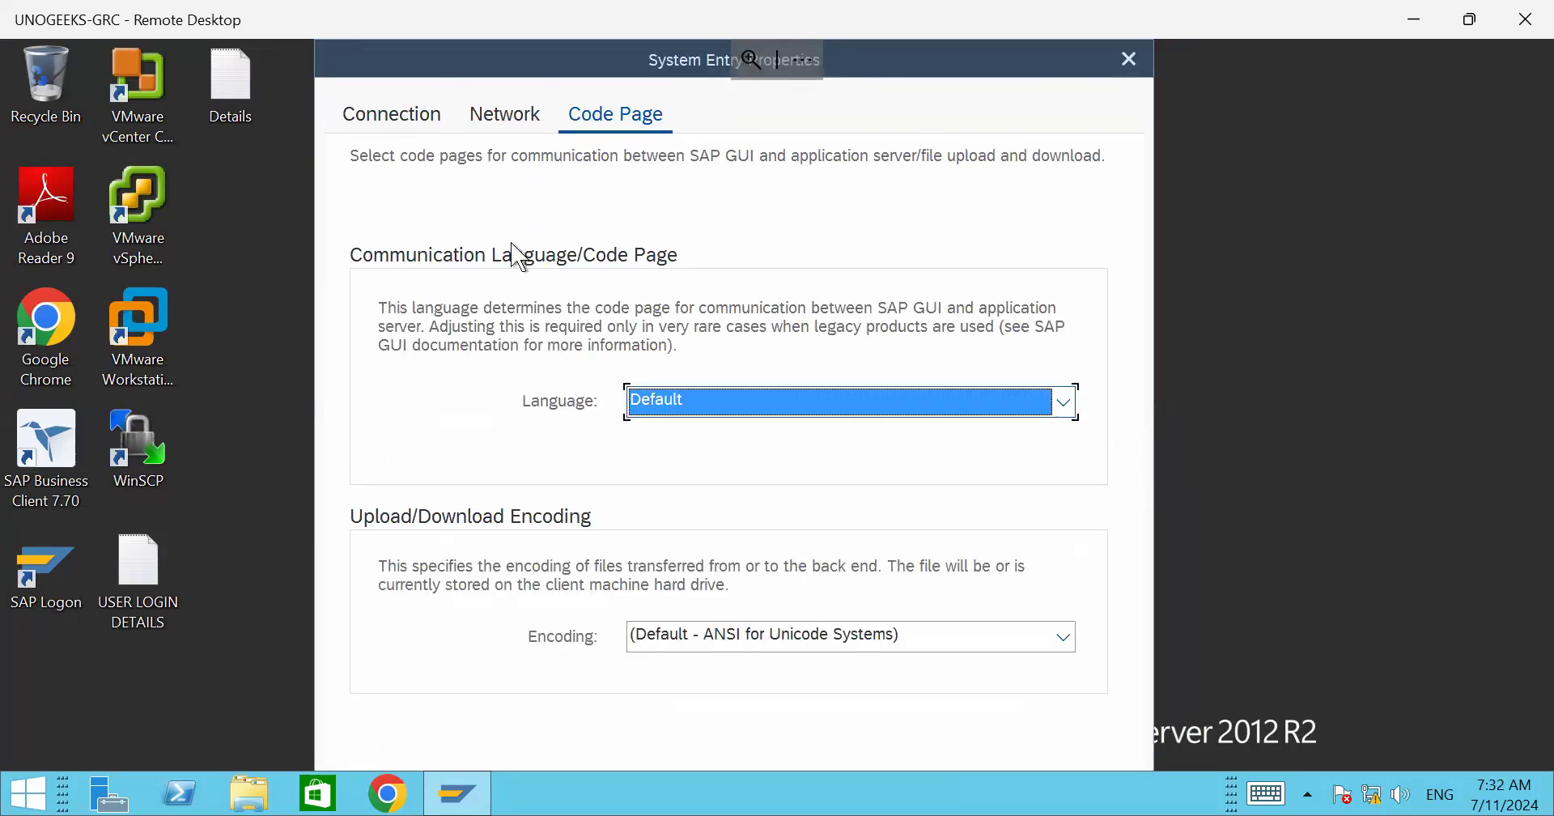
{"action": "left_click", "coordinate": [1129, 58]}
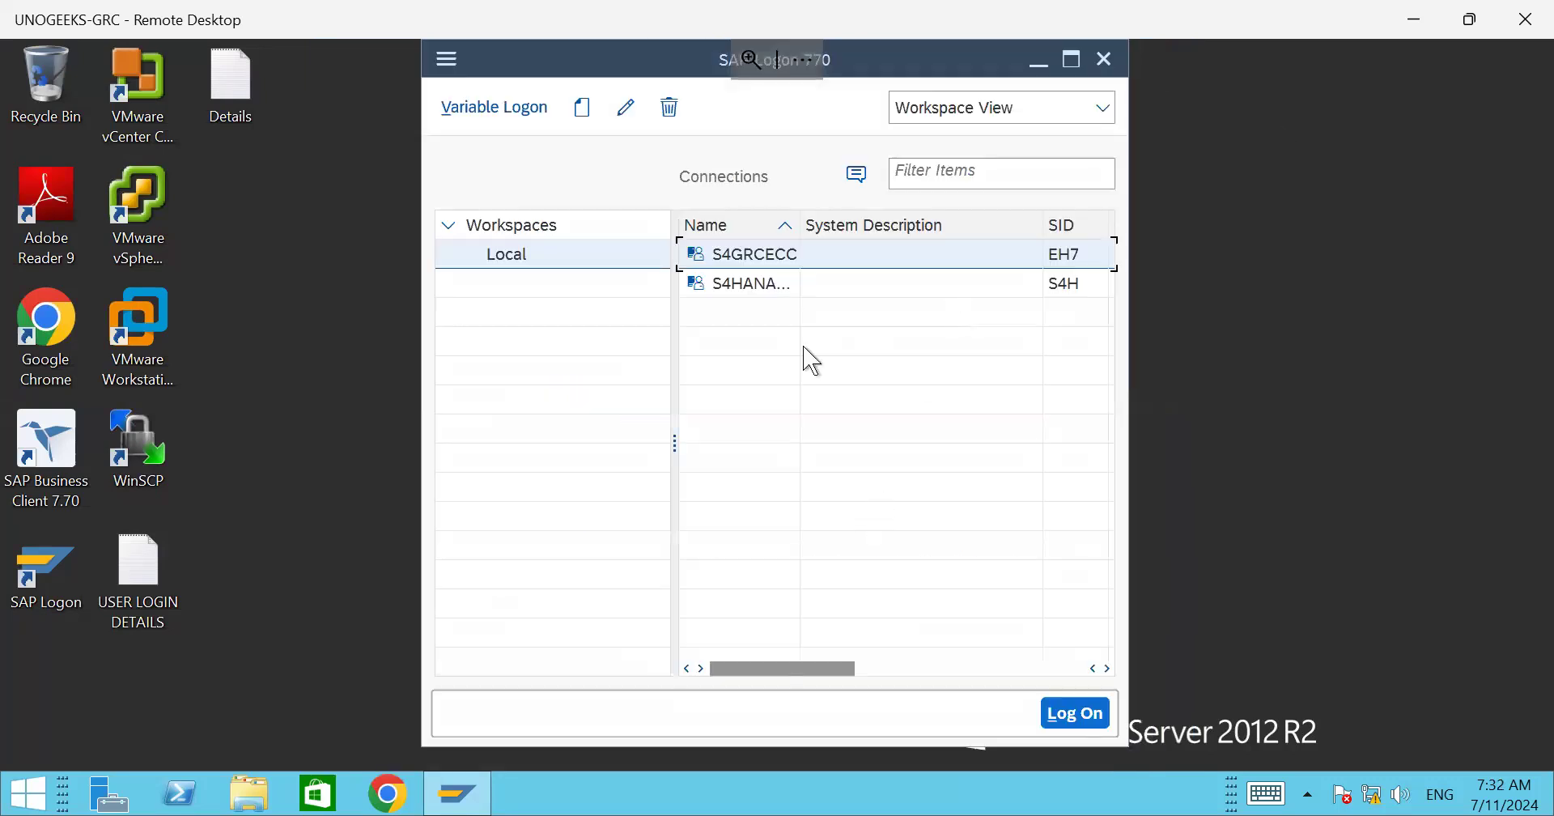
Step: Launch the S4GRCECC connection again, look over its client, user, password and language fields, and close the logon screen
{"action": "left_click", "coordinate": [770, 259]}
{"action": "double_click", "coordinate": [770, 259]}
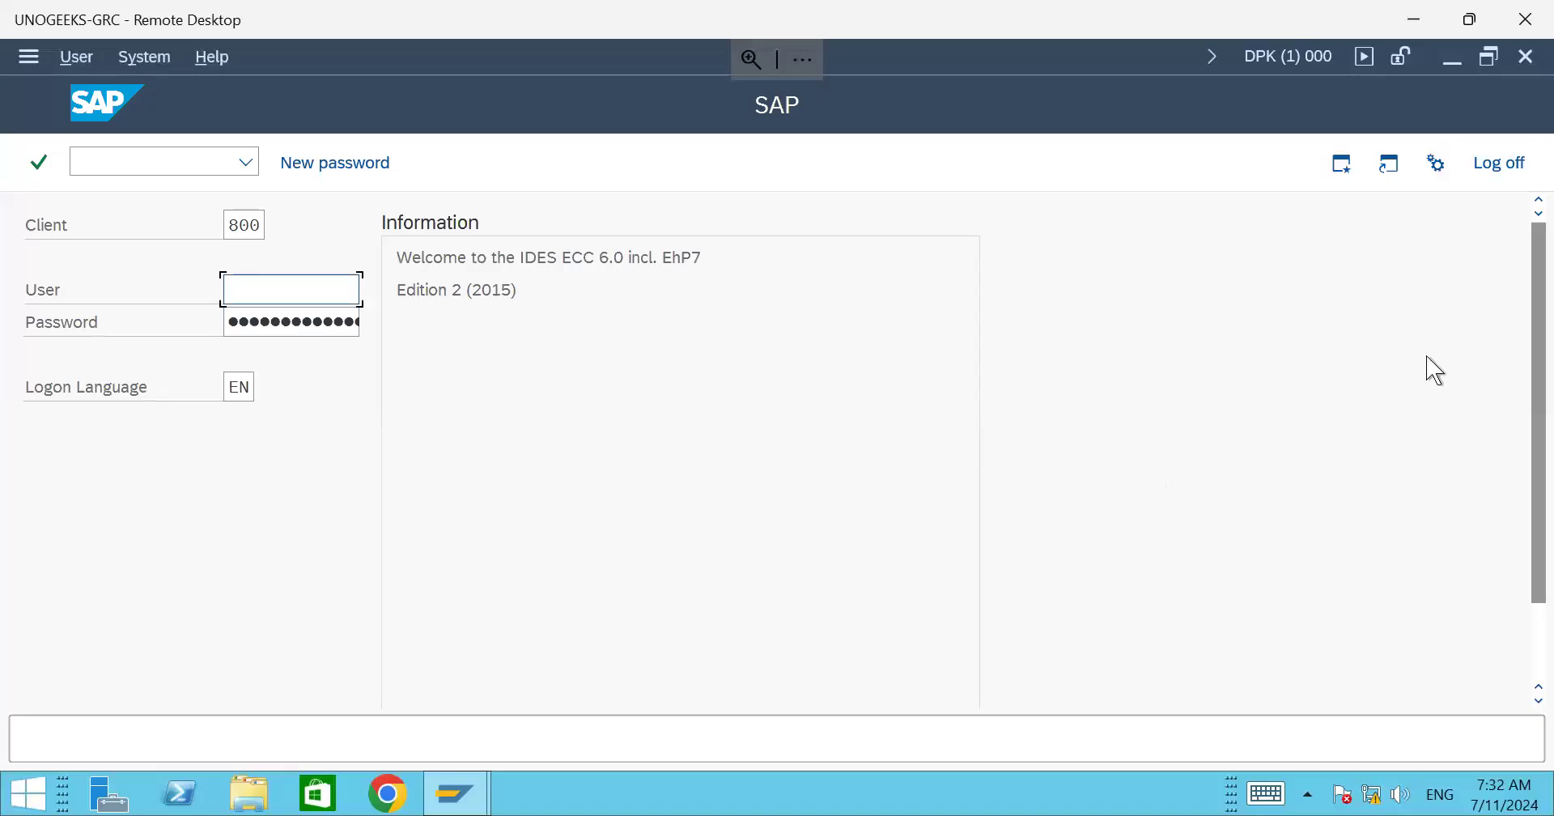
{"action": "scroll", "coordinate": [1429, 376], "scroll_direction": "down", "scroll_amount": 2}
{"action": "scroll", "coordinate": [1480, 312], "scroll_direction": "up", "scroll_amount": 1}
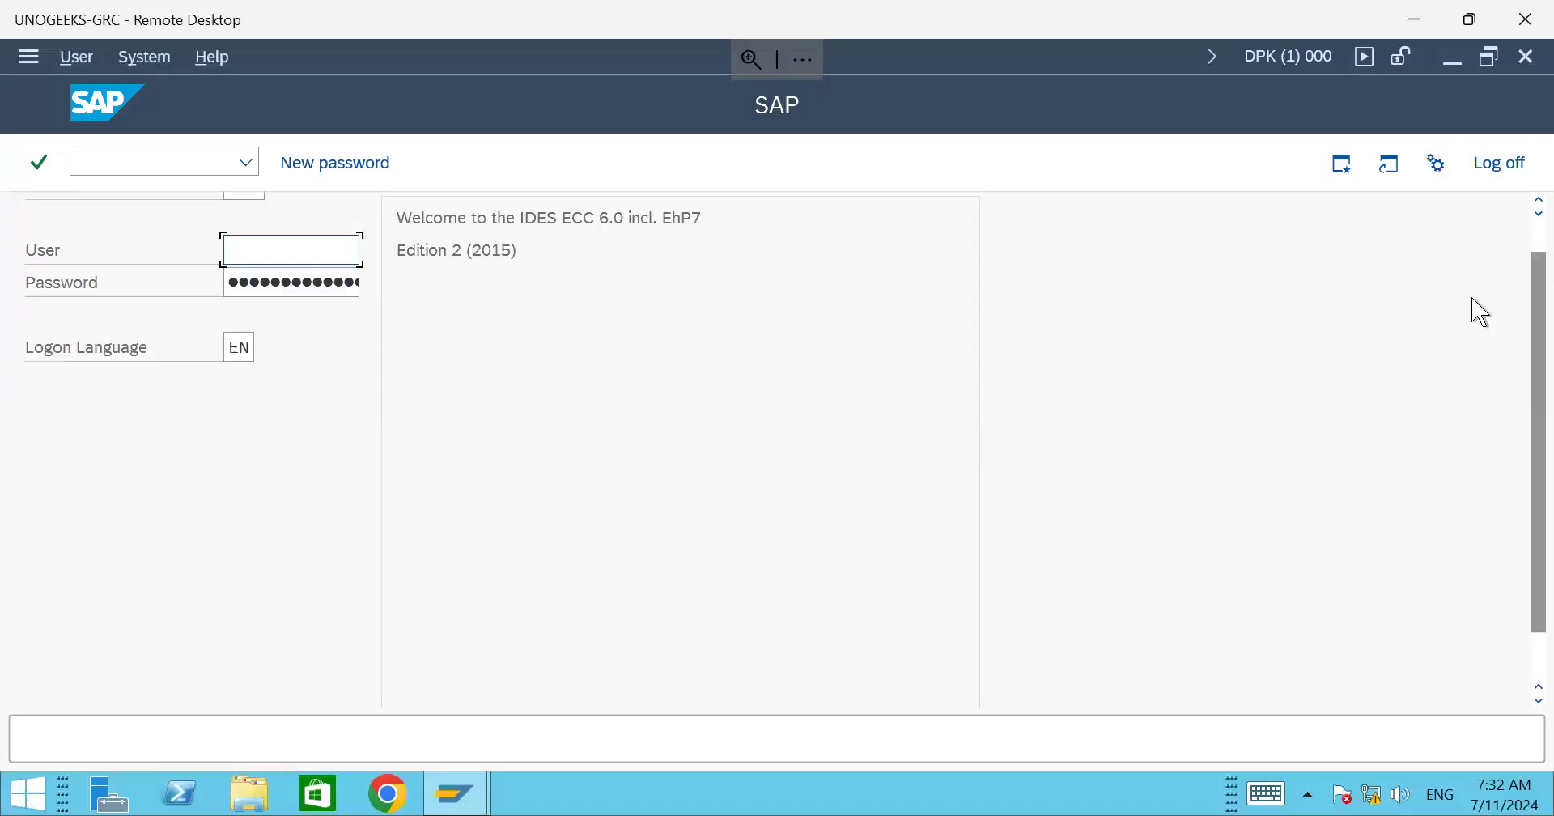
{"action": "left_click", "coordinate": [1525, 56]}
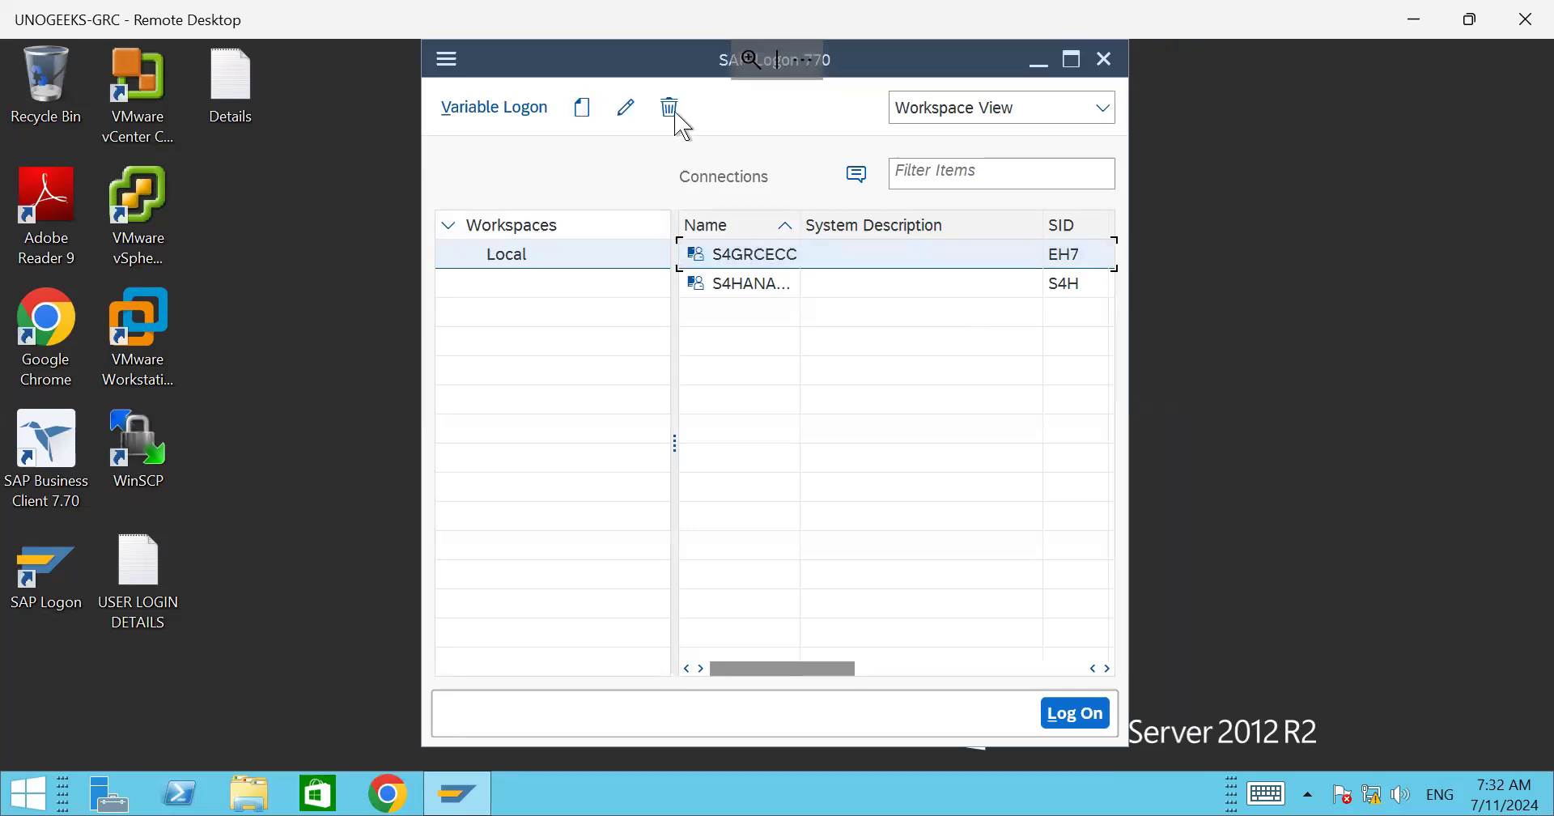
Step: Check the types of new item that can be created, then view the S4GRCECC entry's connection properties and close them without changes
{"action": "left_click", "coordinate": [582, 106]}
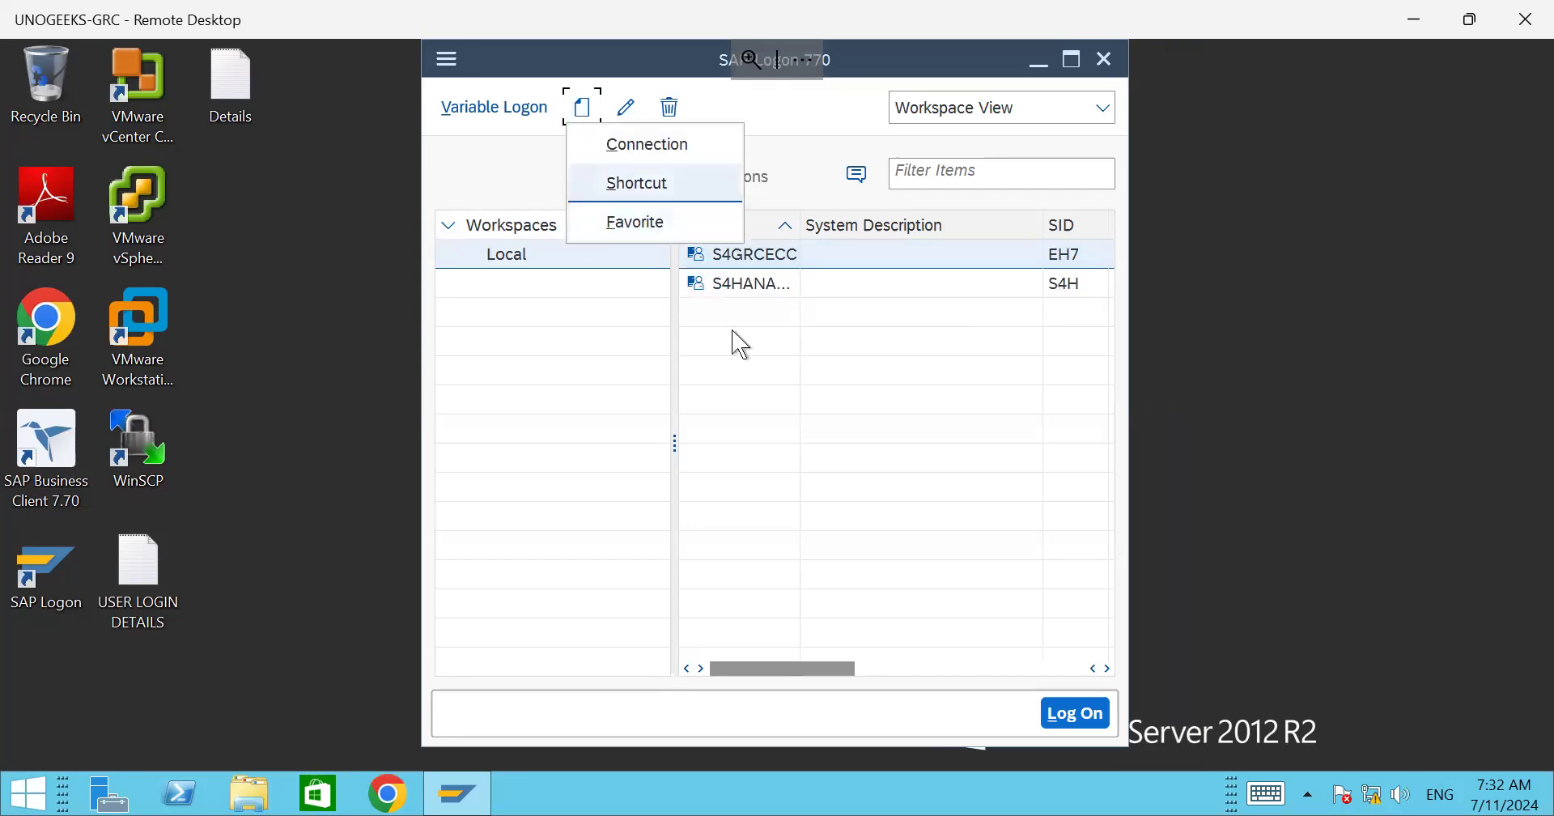
{"action": "left_click", "coordinate": [788, 267]}
{"action": "right_click", "coordinate": [788, 267]}
{"action": "left_click", "coordinate": [825, 465]}
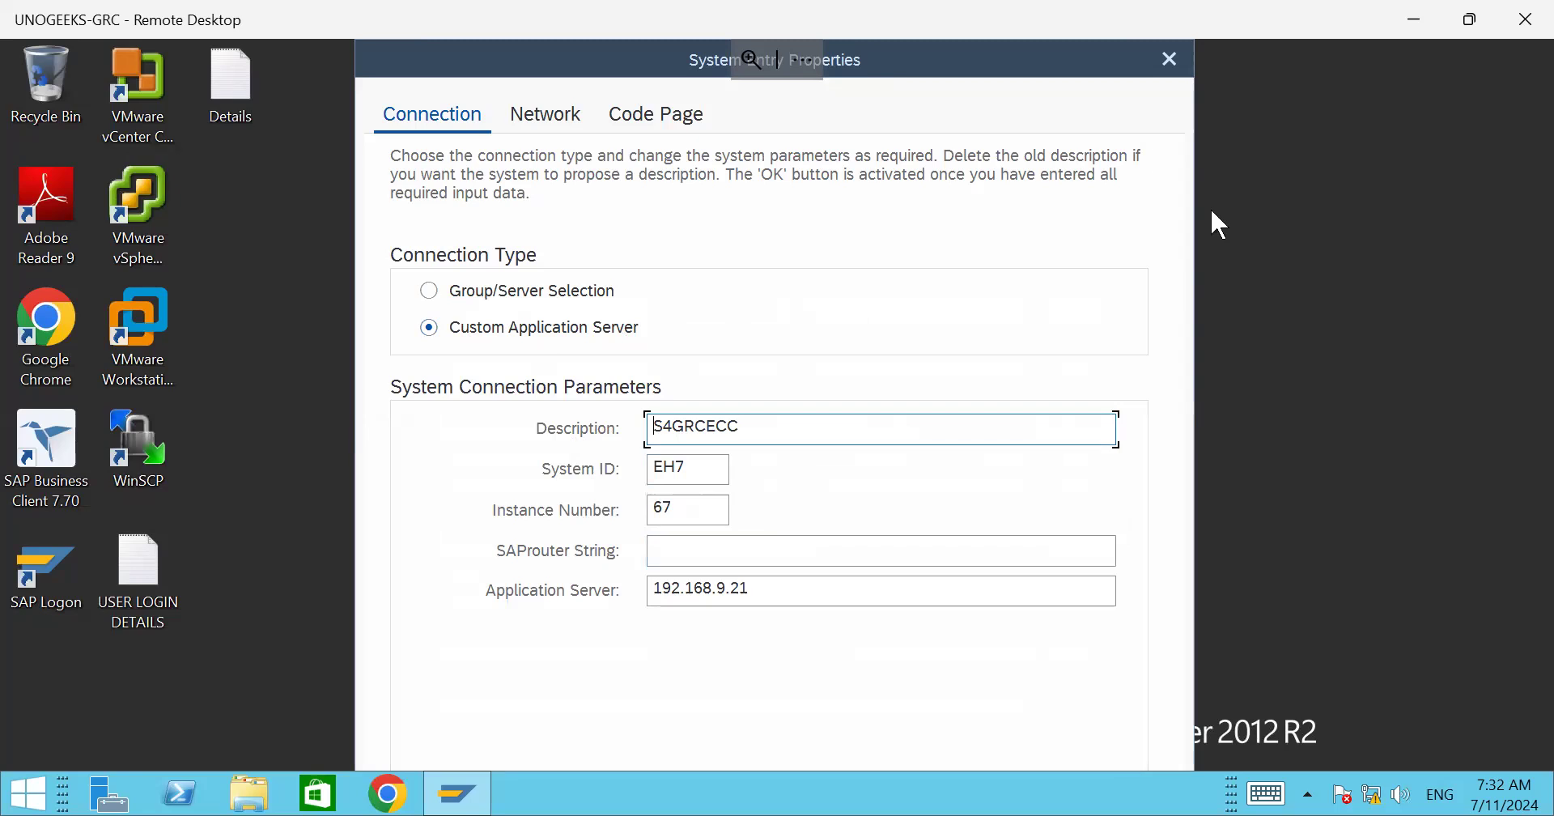
{"action": "left_click", "coordinate": [1169, 58]}
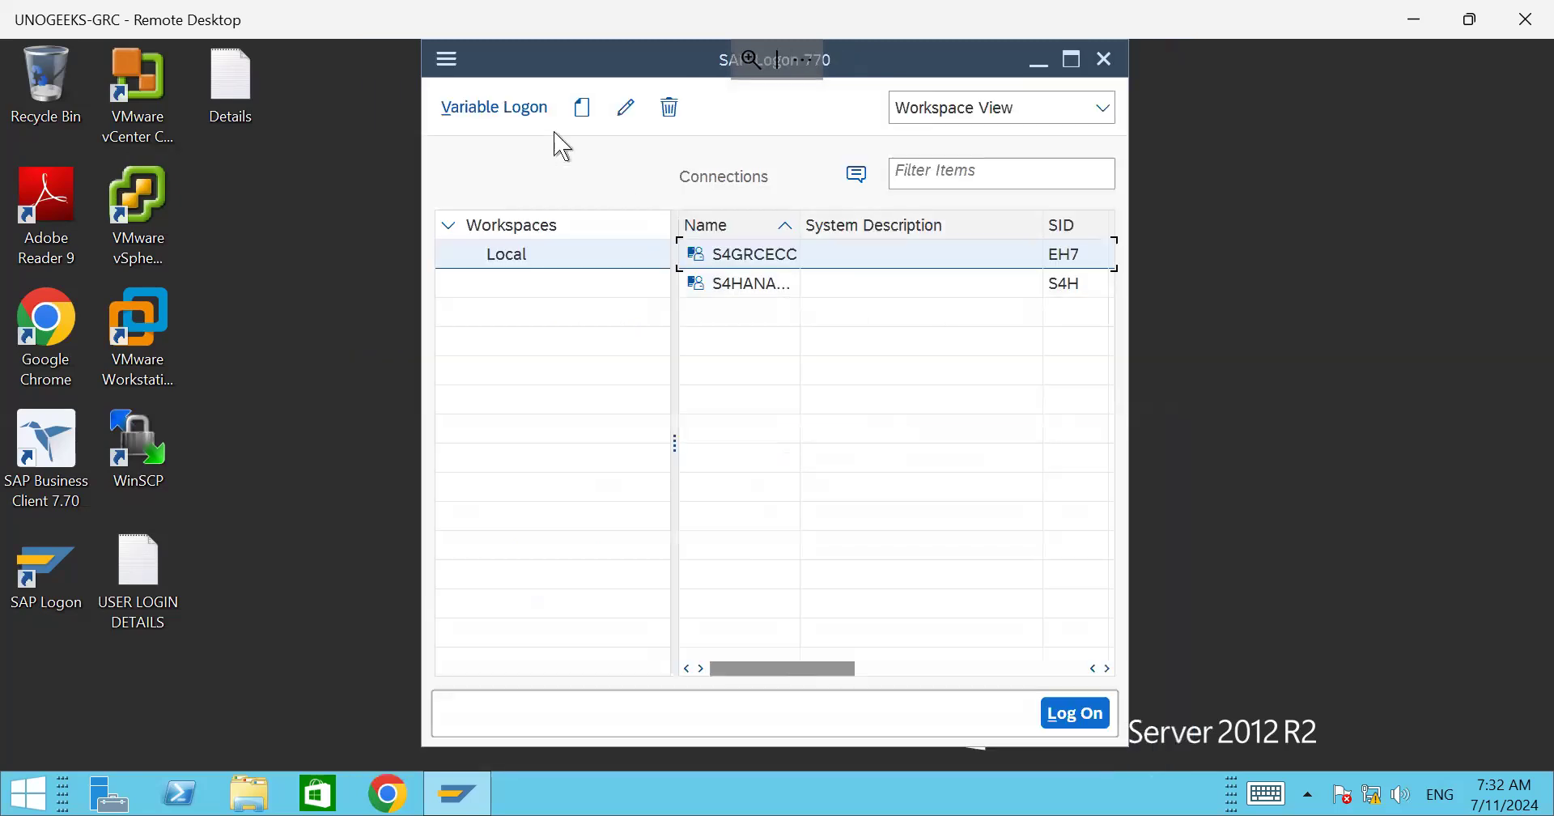
Step: Start a User Specified System connection, examine its Custom Application Server, System ID, Instance Number and Application Server fields, and close it without creating anything
{"action": "left_click", "coordinate": [582, 107]}
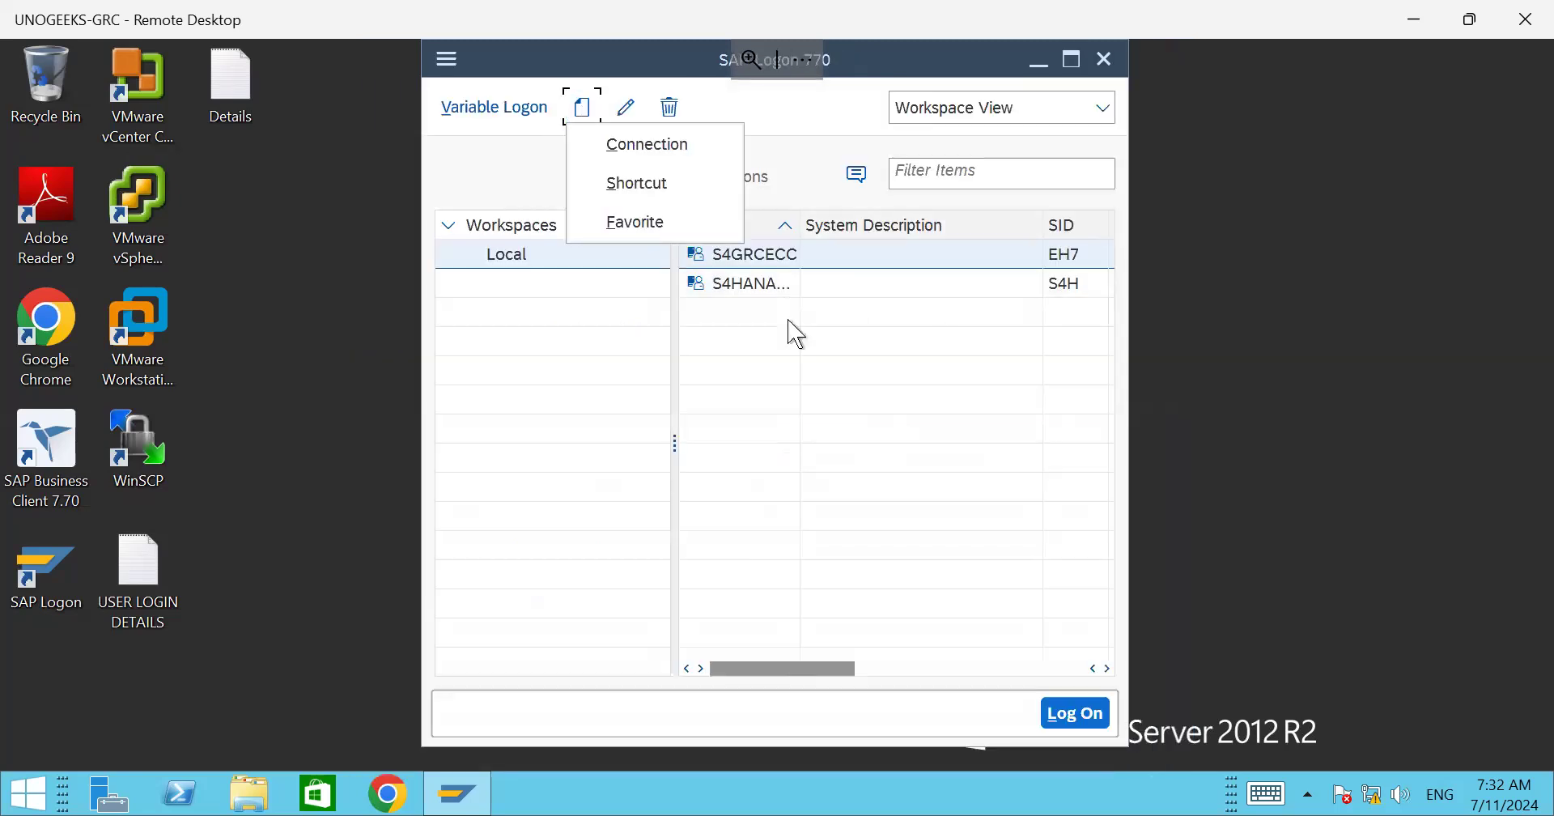
{"action": "left_click", "coordinate": [647, 145]}
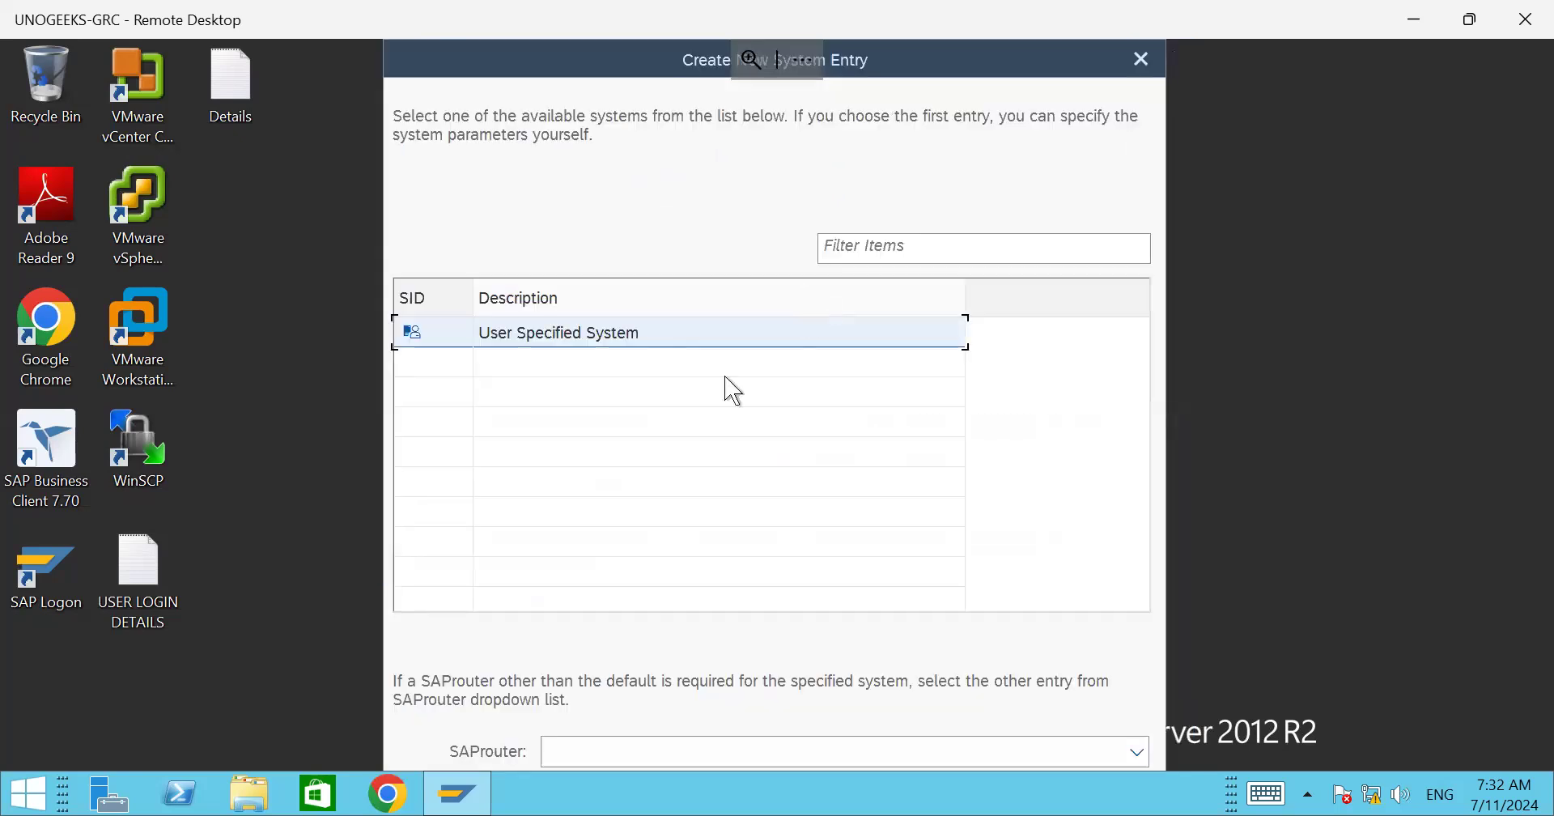
{"action": "double_click", "coordinate": [698, 336]}
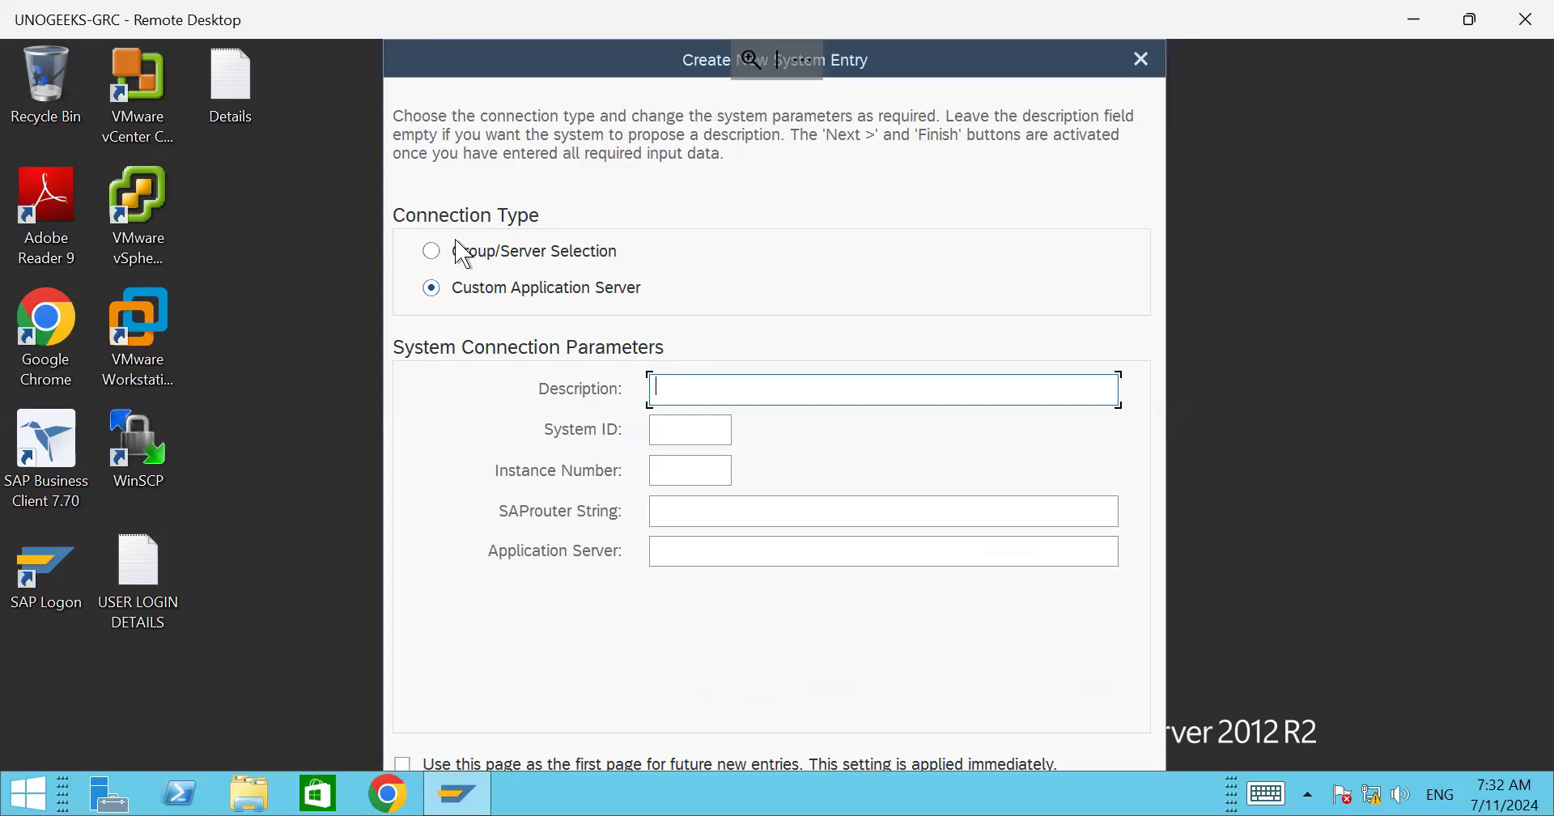
{"action": "left_click", "coordinate": [437, 296]}
{"action": "left_click", "coordinate": [678, 431]}
{"action": "left_click", "coordinate": [680, 472]}
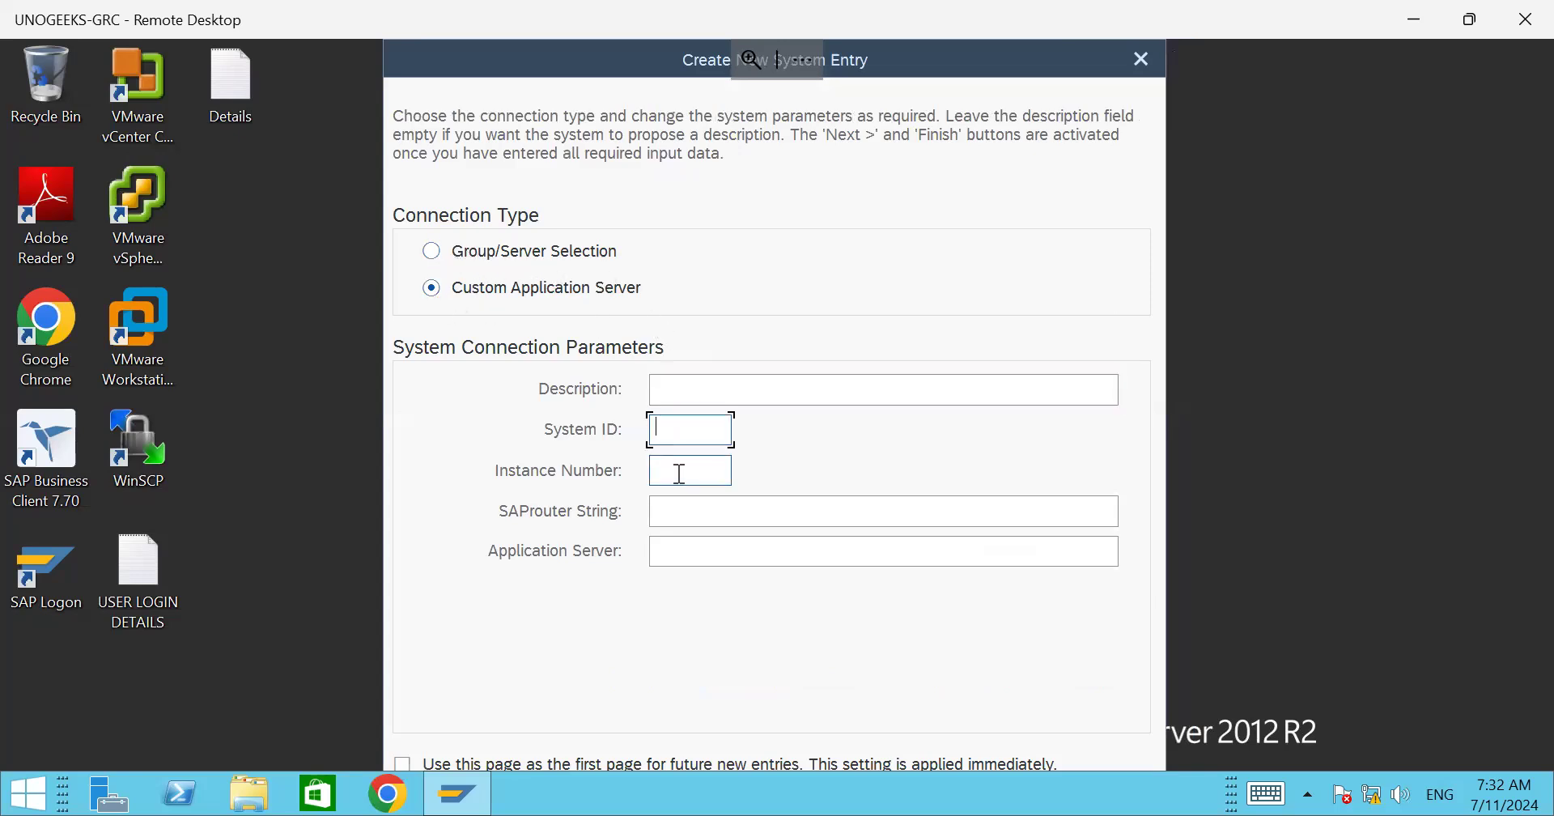
{"action": "left_click", "coordinate": [668, 554]}
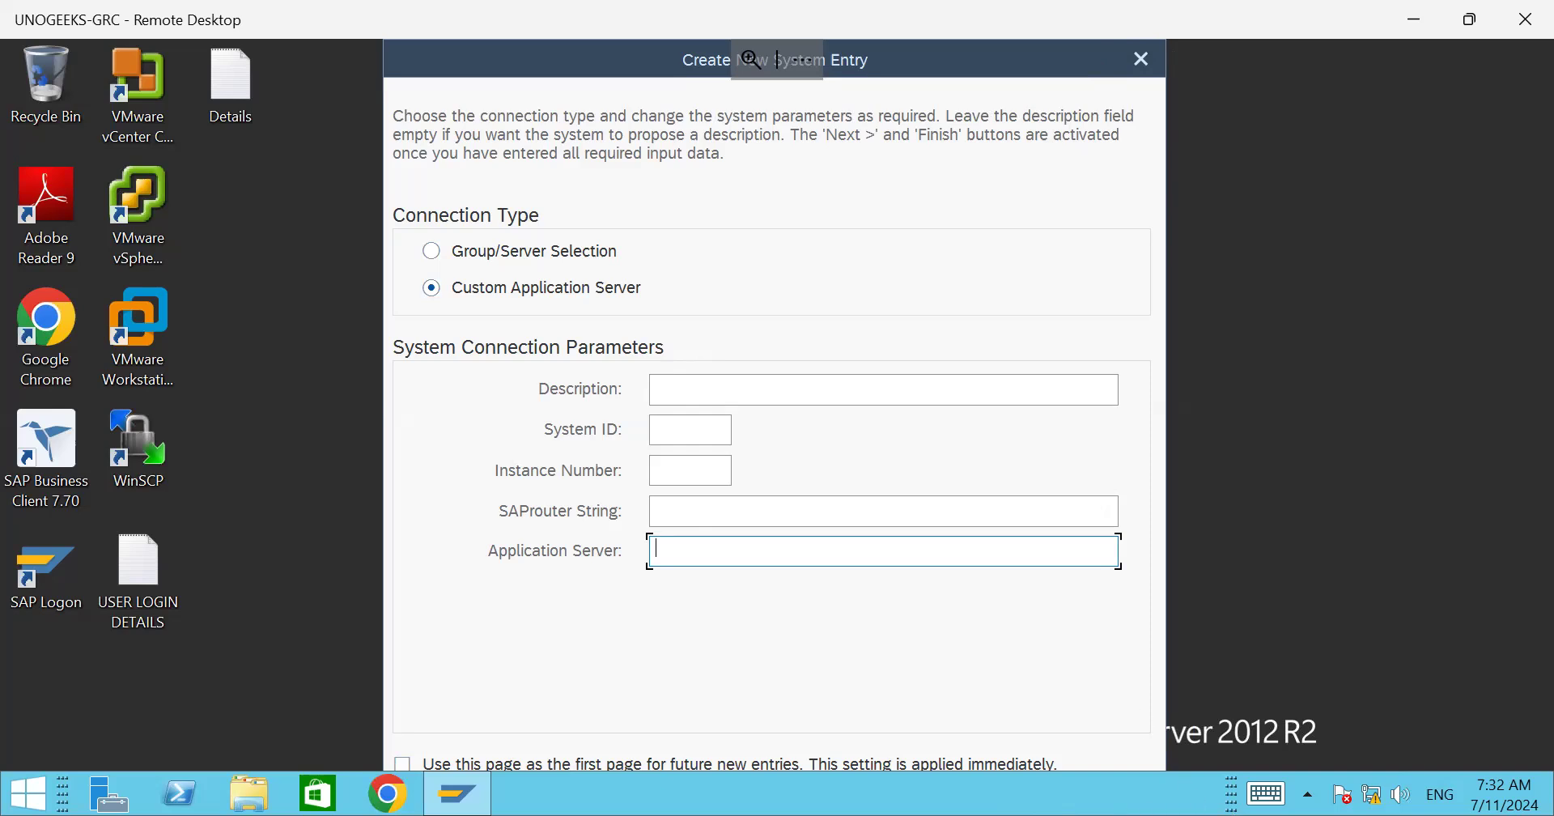
{"action": "left_click", "coordinate": [1347, 362]}
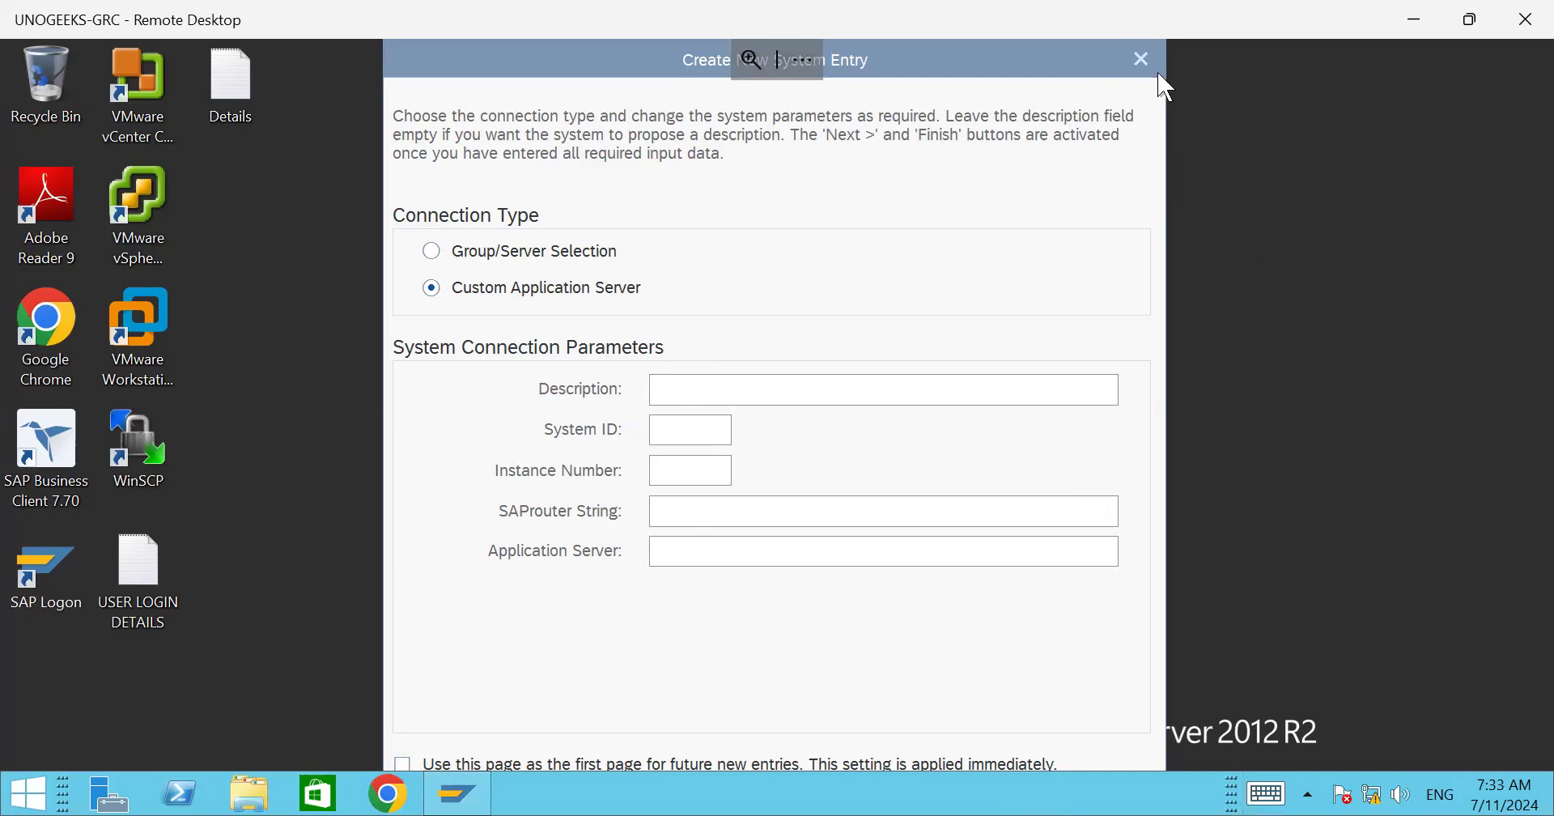
{"action": "left_click", "coordinate": [1141, 58]}
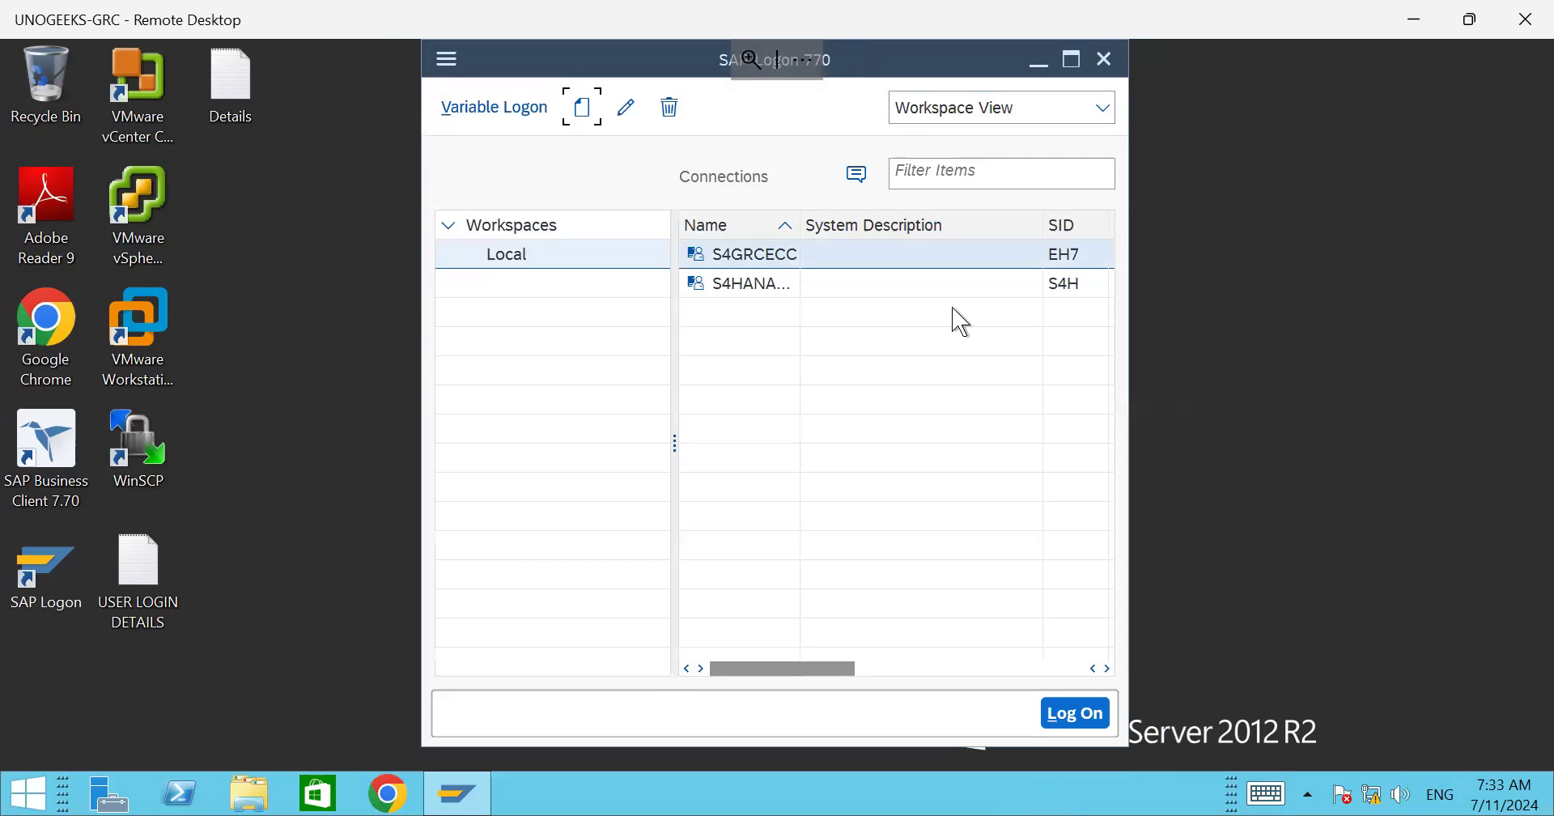
Step: Open the S4GRCECC logon screen to view it, and close it without logging on
{"action": "left_click", "coordinate": [795, 264]}
{"action": "double_click", "coordinate": [795, 264]}
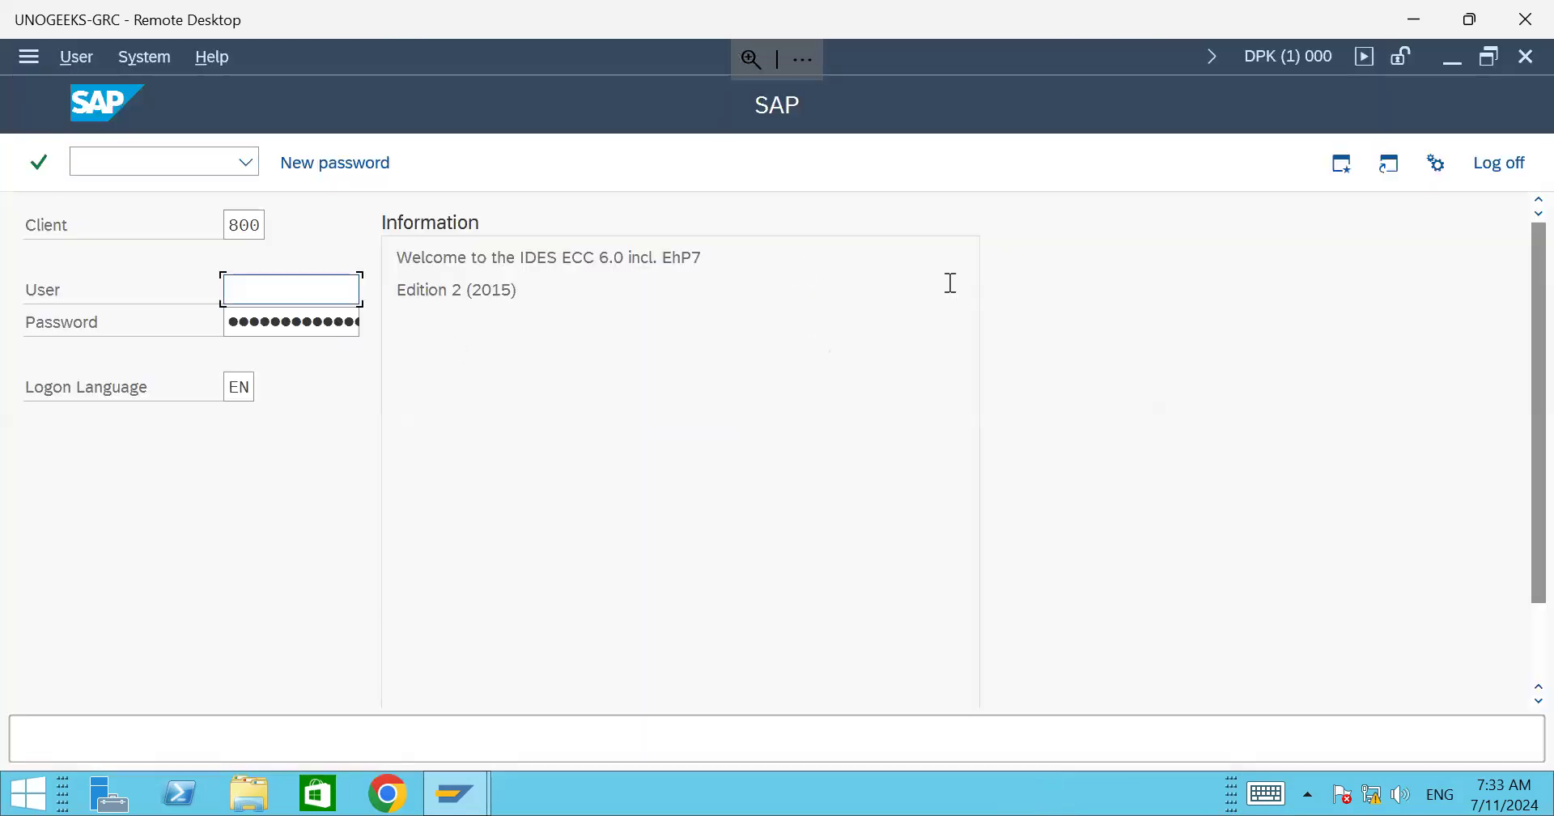
{"action": "left_click", "coordinate": [1526, 55]}
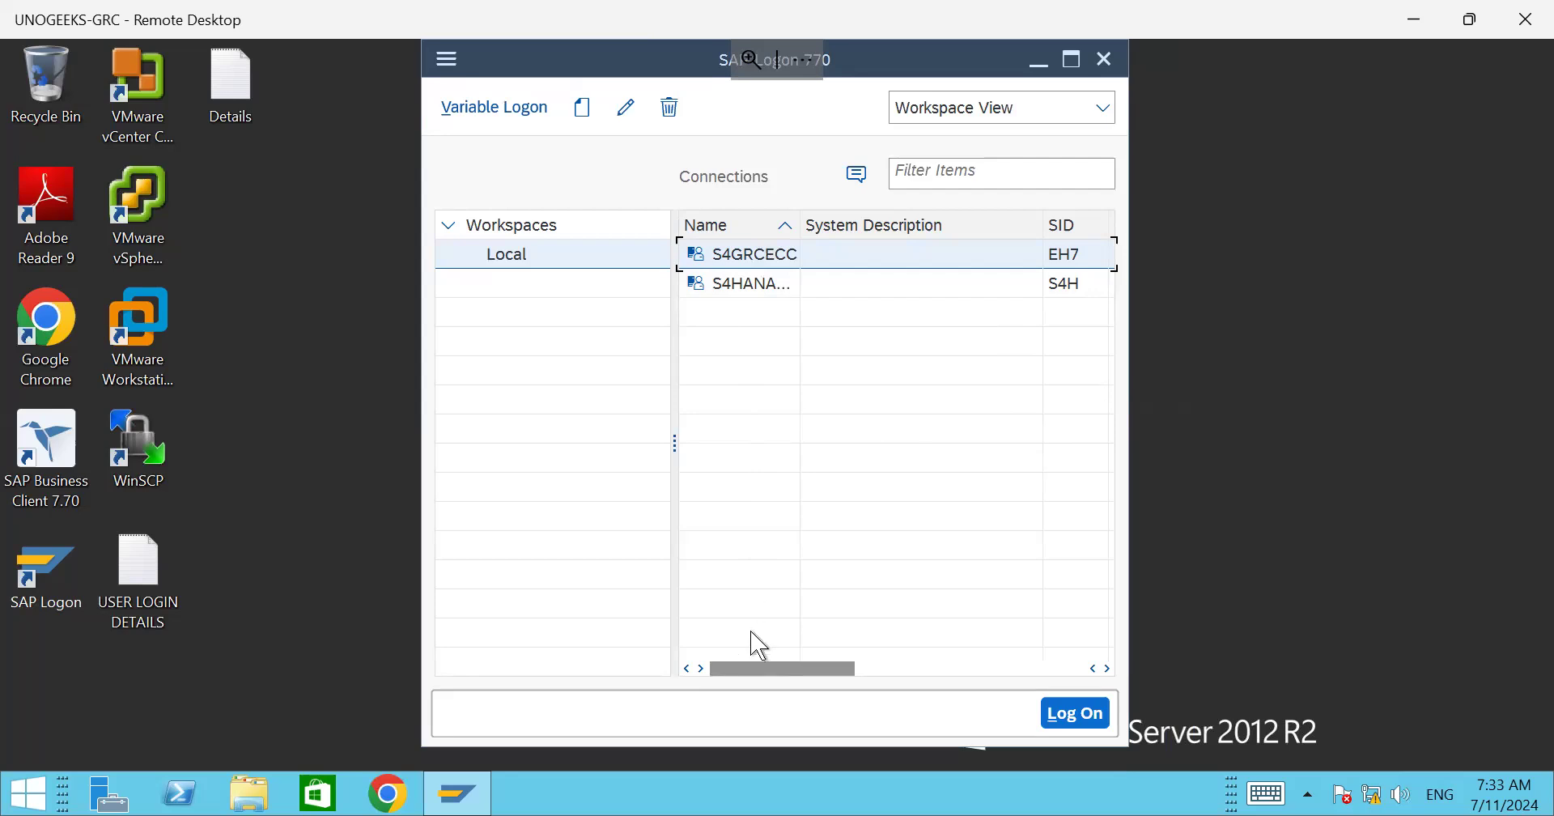
Step: Show the Configuration Files settings in the SAP Logon options and copy the path to the local configuration files
{"action": "left_click", "coordinate": [447, 59]}
{"action": "left_click", "coordinate": [513, 335]}
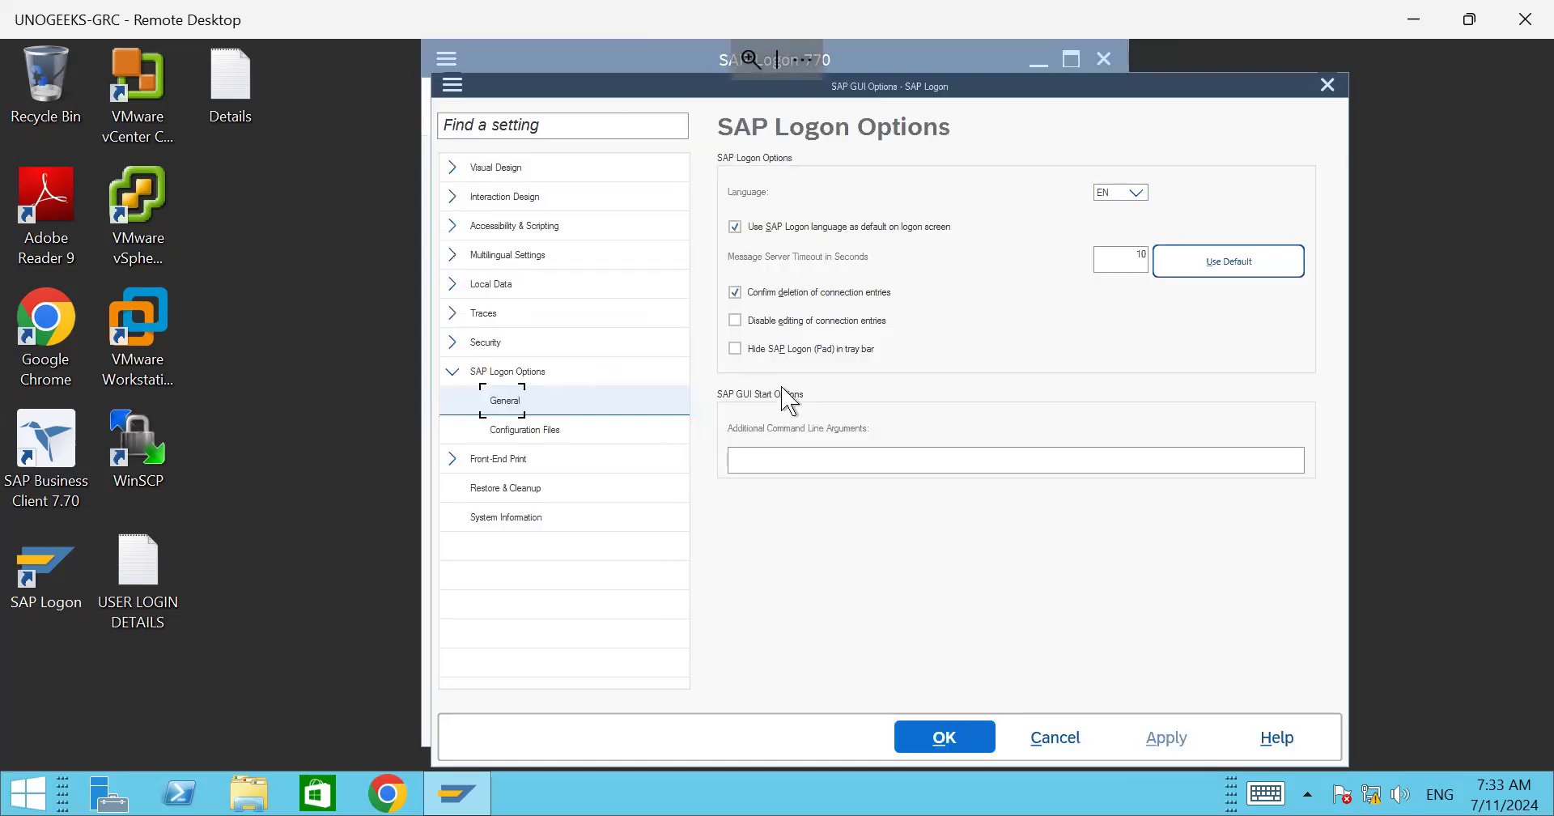
{"action": "left_click", "coordinate": [569, 429]}
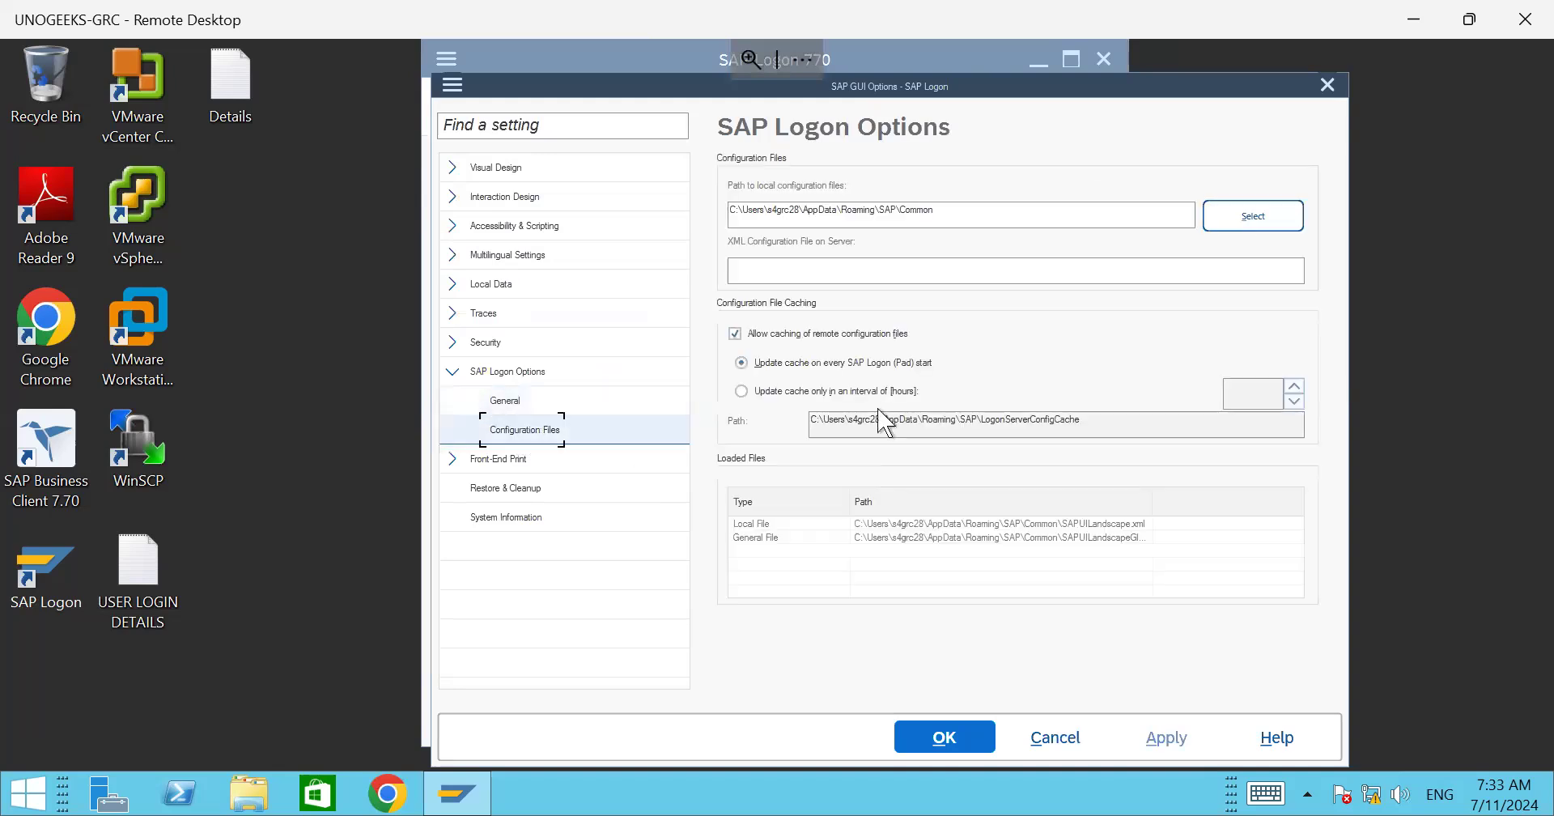
{"action": "left_click_drag", "start_coordinate": [919, 207], "coordinate": [733, 211]}
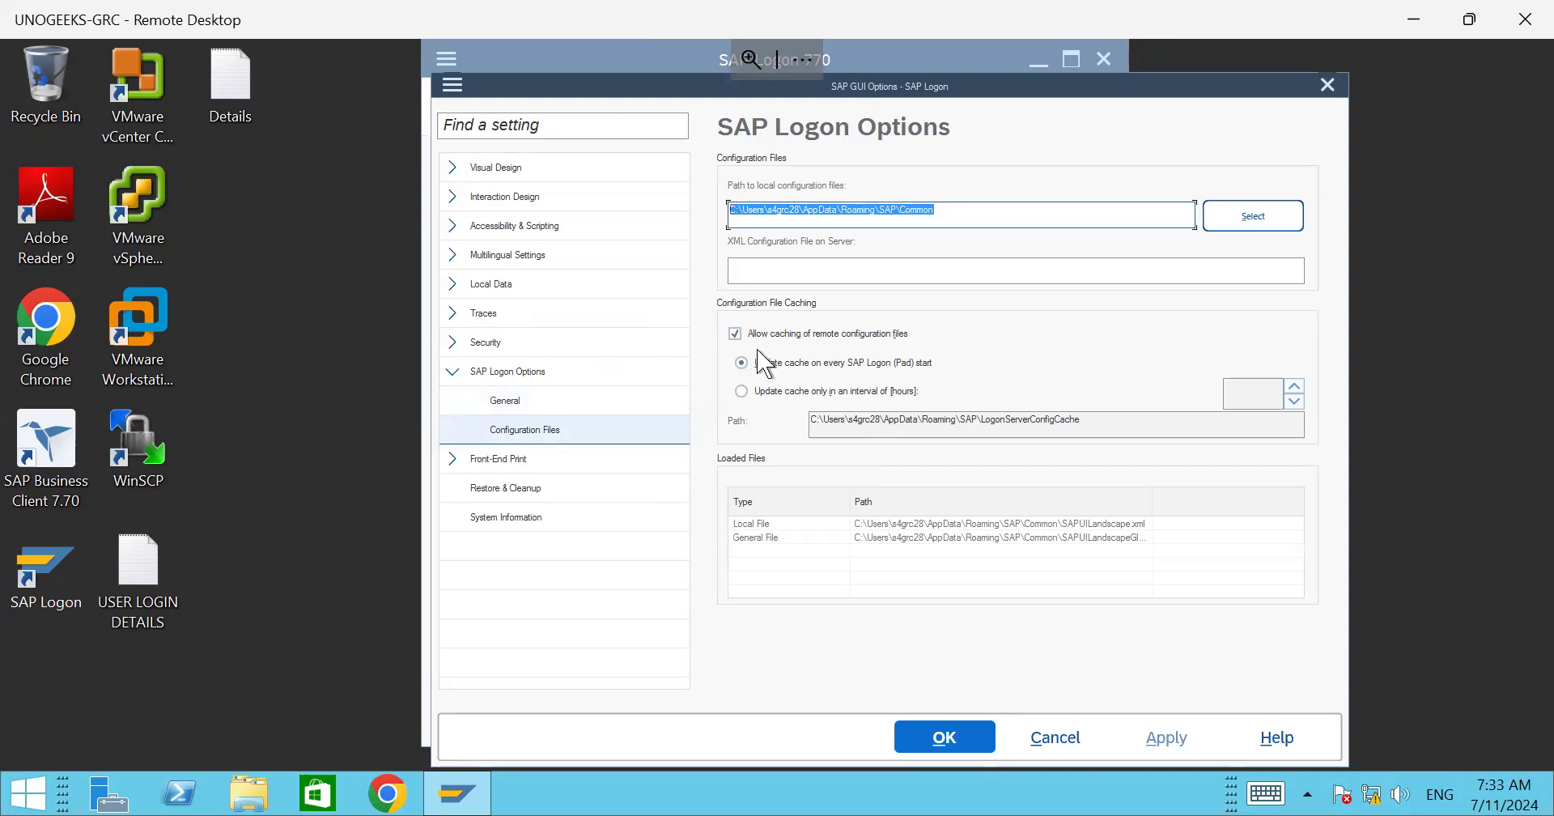
Step: Open the copied AppData\Roaming\SAP\Common folder in File Explorer, examine its landscape XML files, and close the window
{"action": "left_click", "coordinate": [24, 793]}
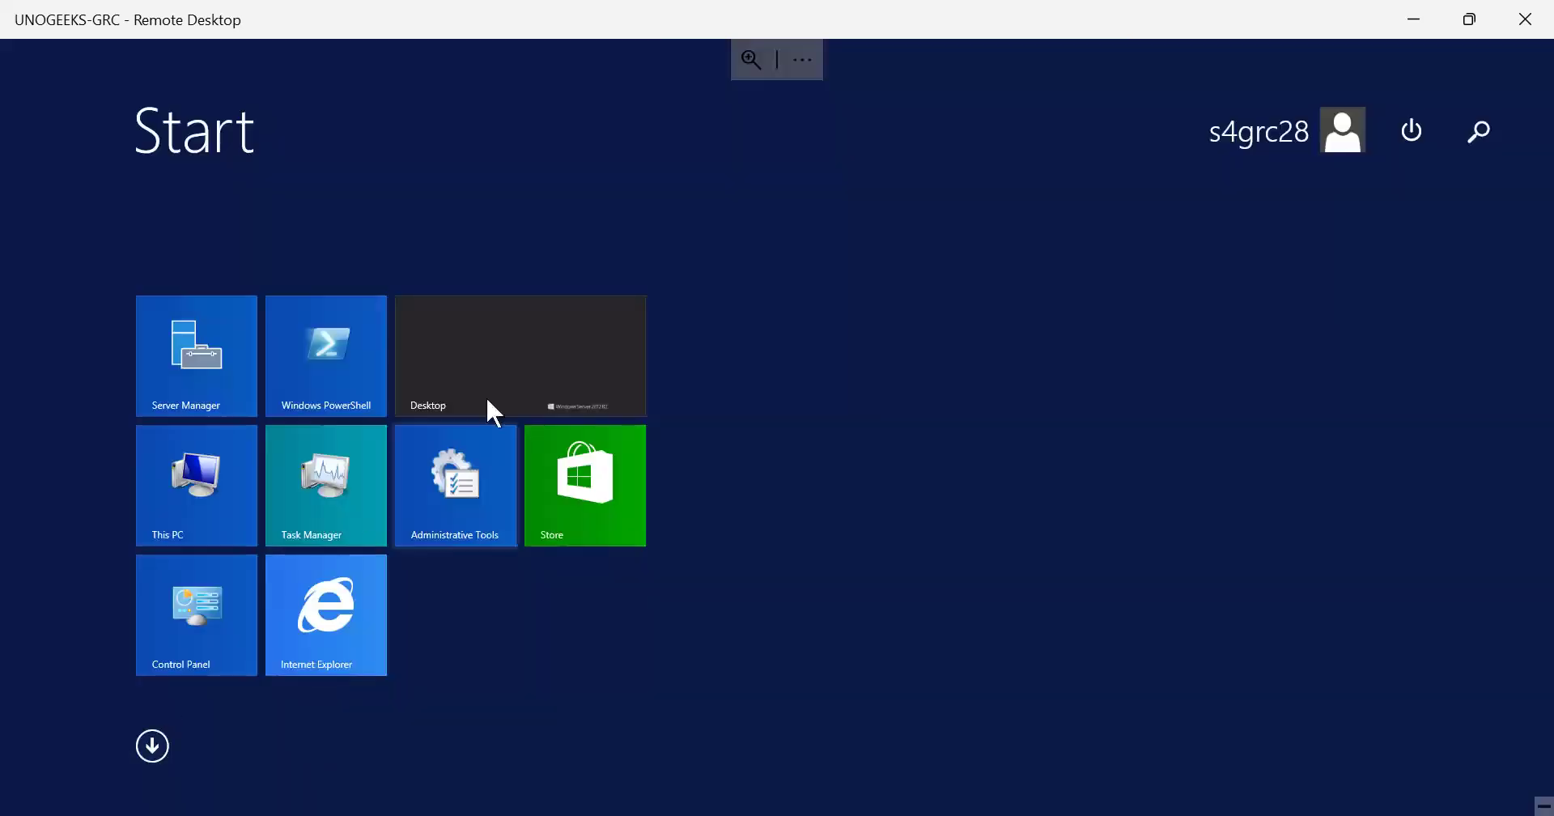
{"action": "left_click", "coordinate": [462, 372]}
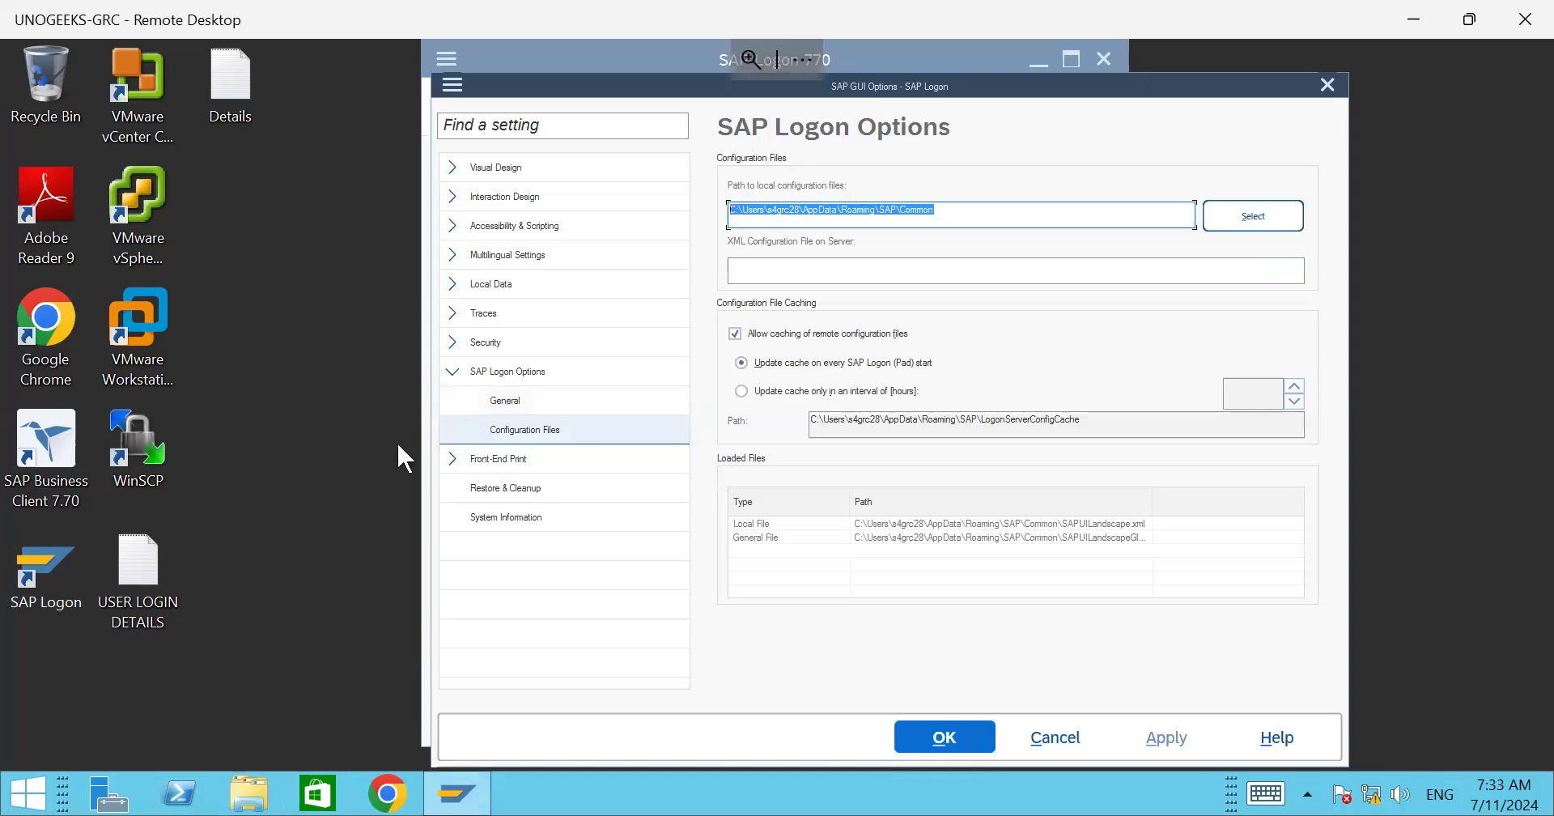
{"action": "left_click", "coordinate": [71, 68]}
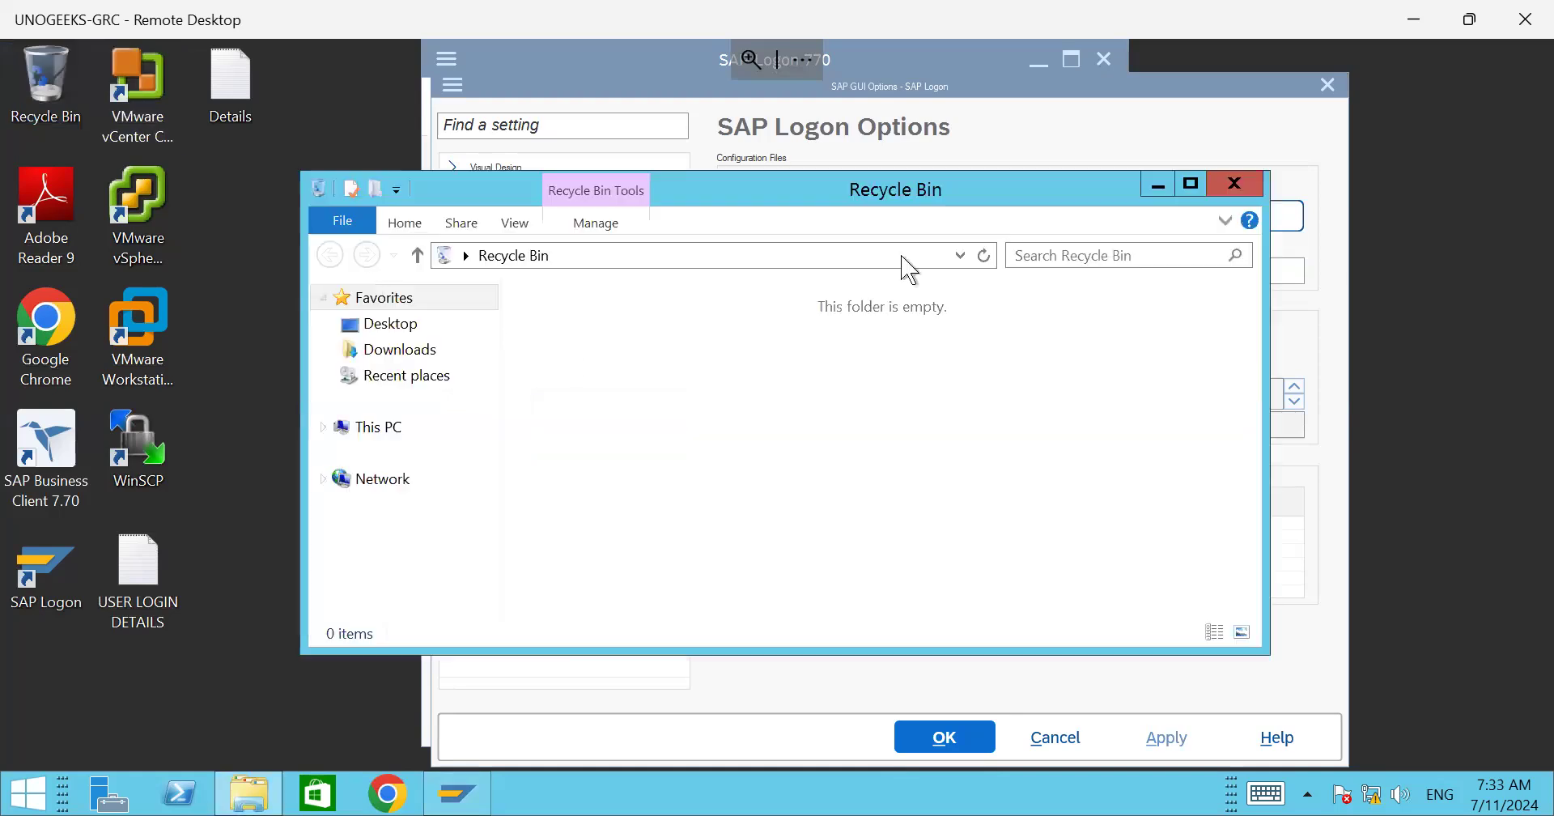
{"action": "left_click", "coordinate": [1195, 181]}
{"action": "left_click", "coordinate": [377, 113]}
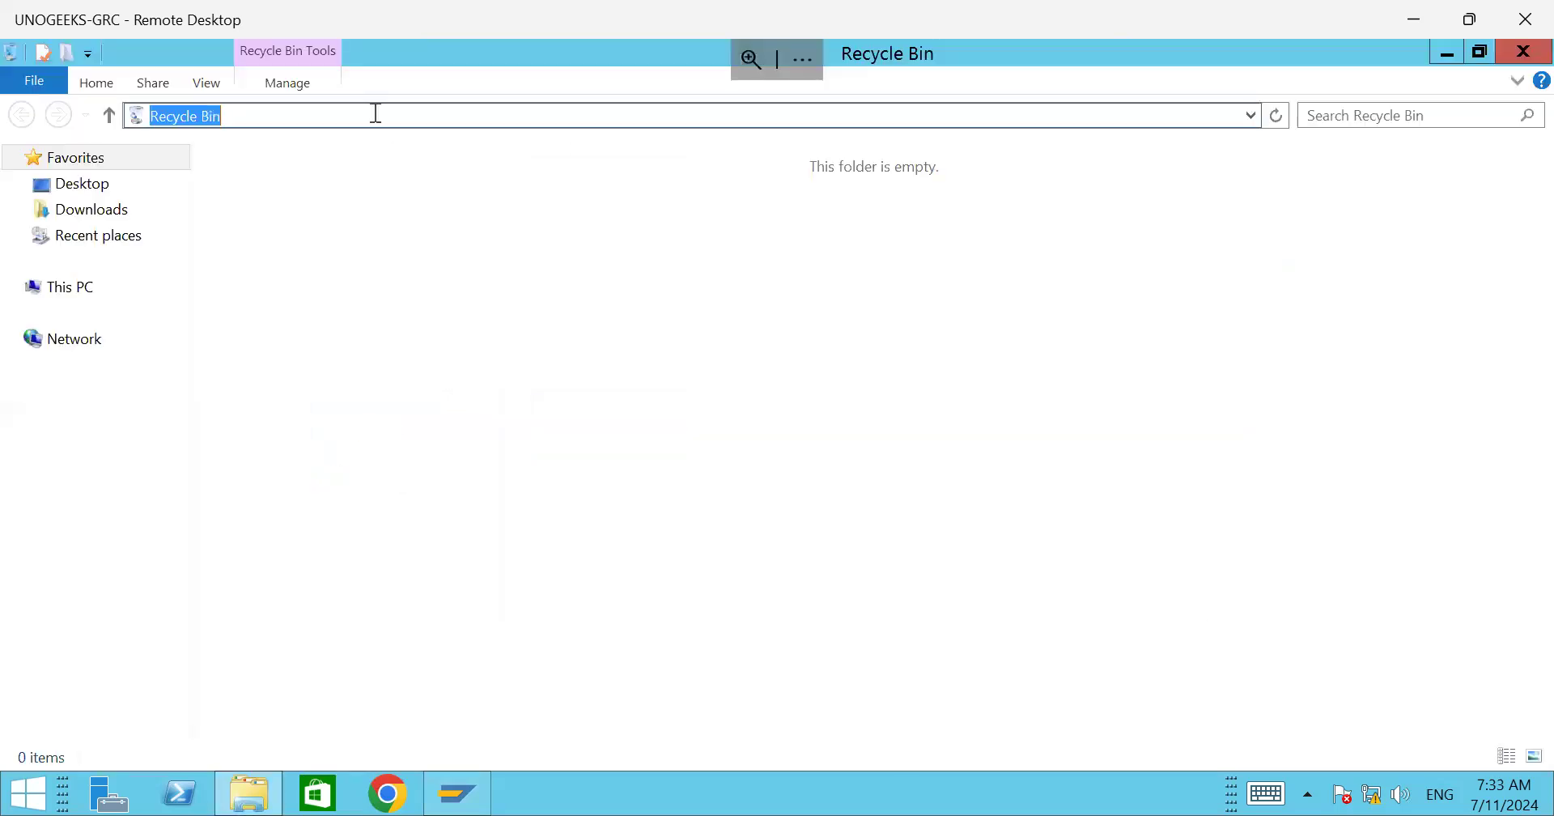
{"action": "type", "text": "C:\\Users\\s4grc28\\AppData\\Roaming\\SAP\\Common"}
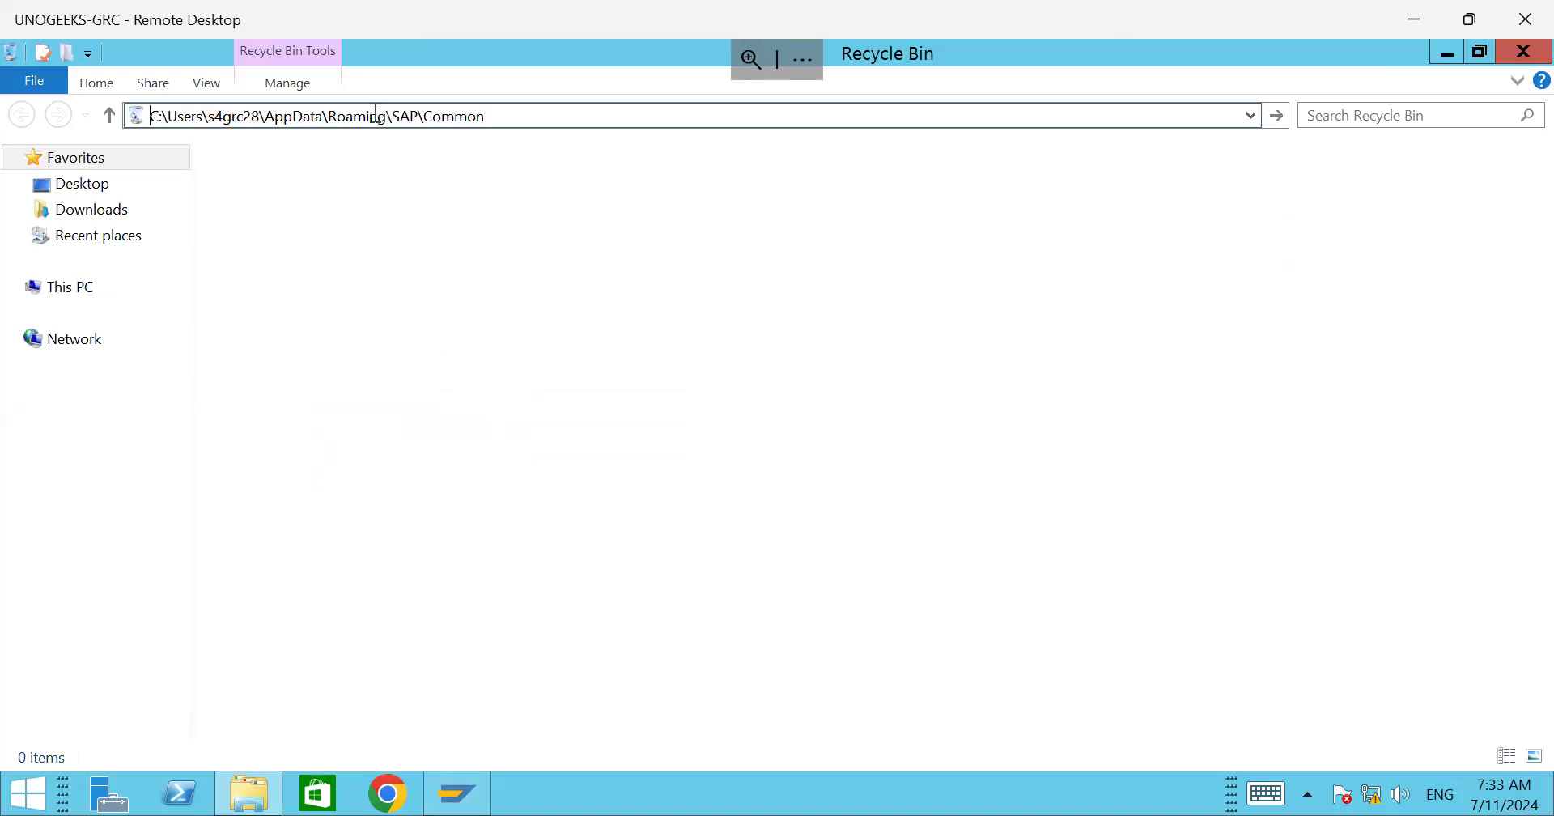
{"action": "key", "text": "Return"}
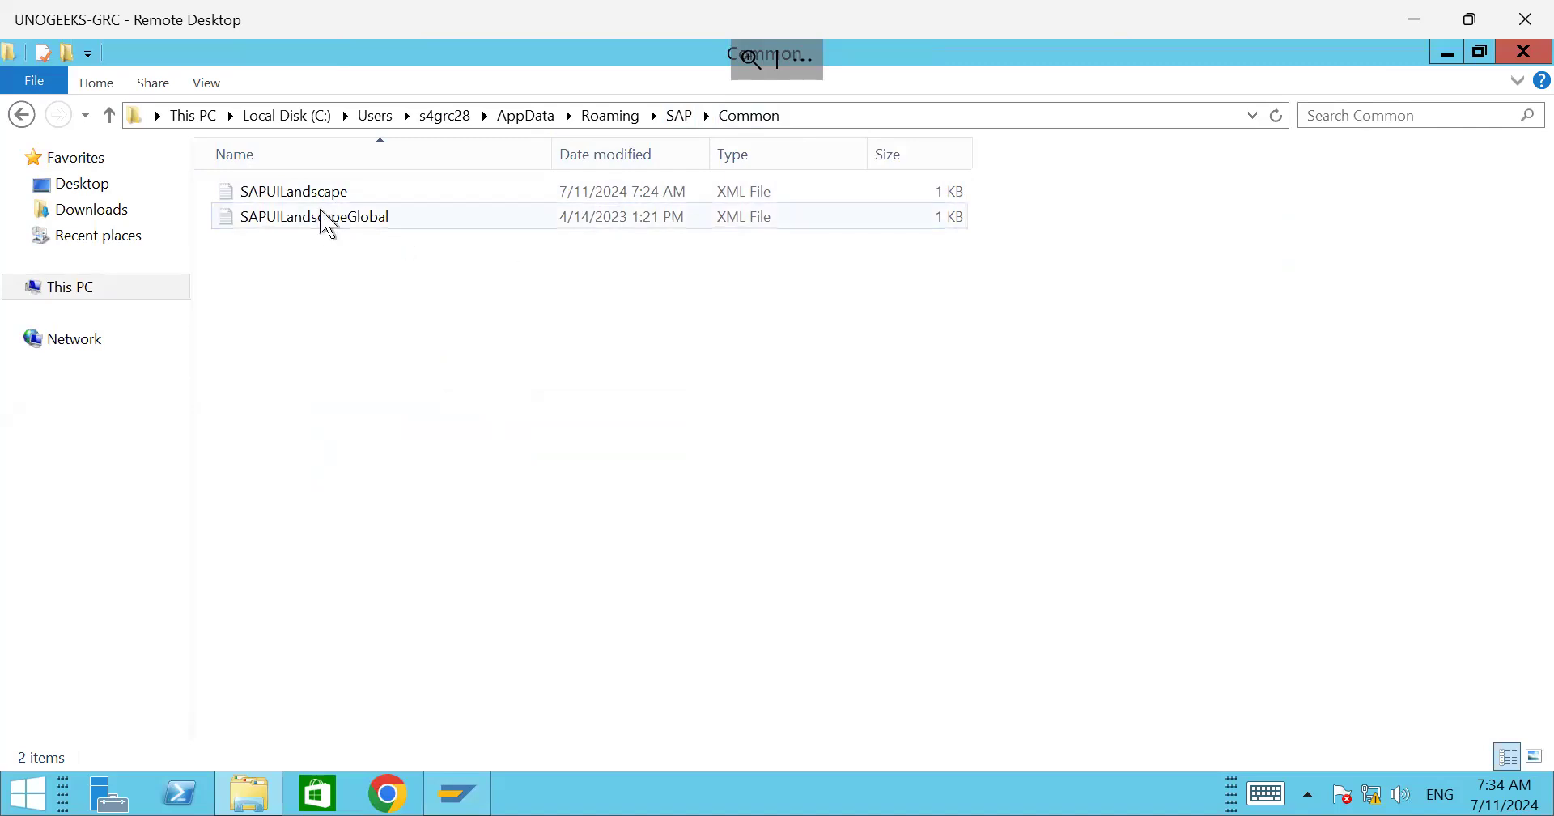
{"action": "left_click", "coordinate": [1524, 51]}
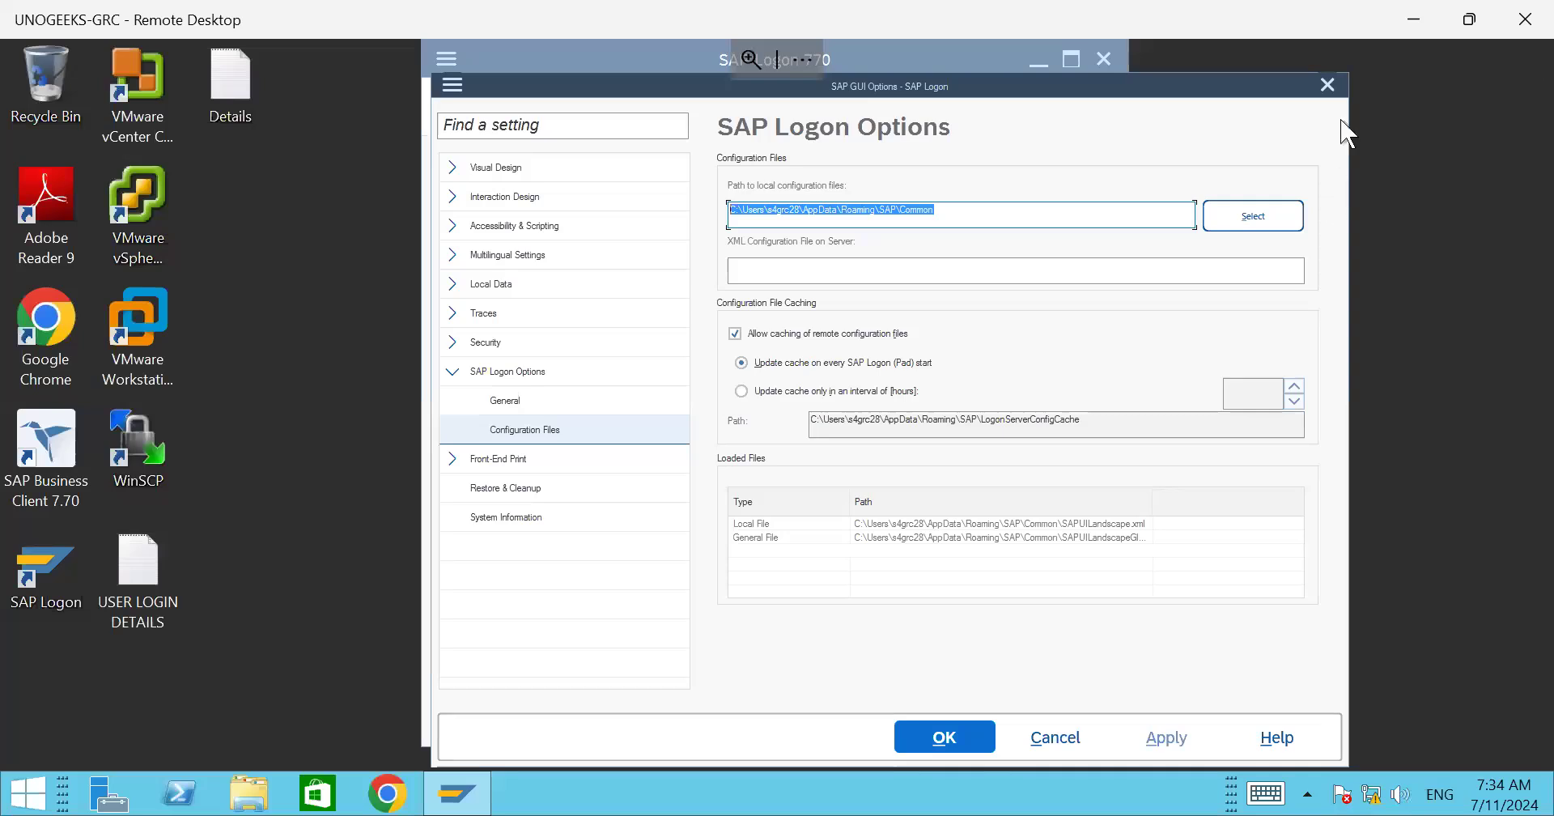
Step: Close the options dialog and restart SAP Logon
{"action": "left_click", "coordinate": [1328, 86]}
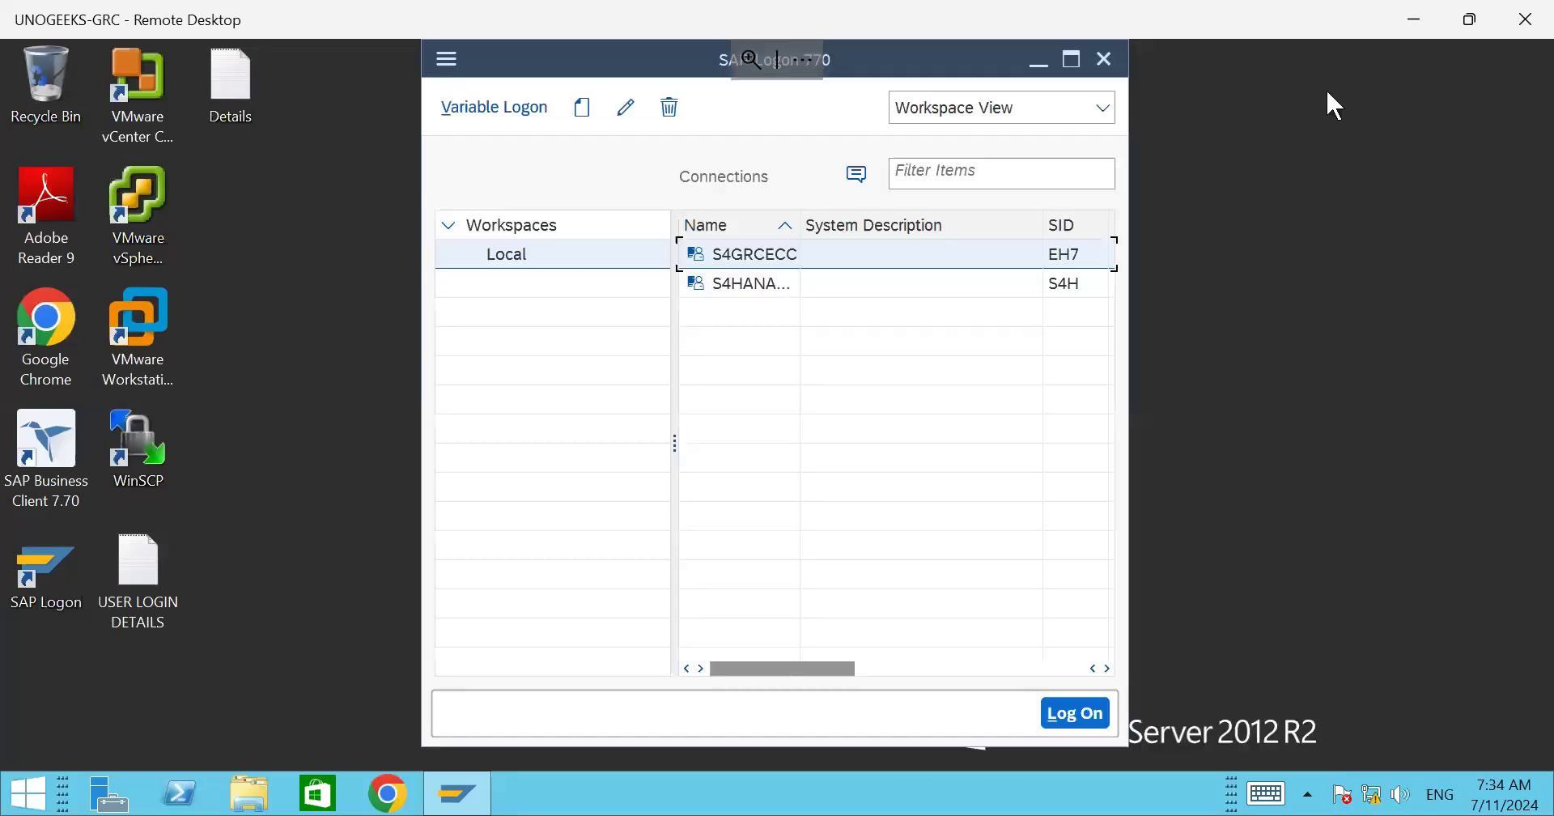
{"action": "left_click", "coordinate": [1103, 58]}
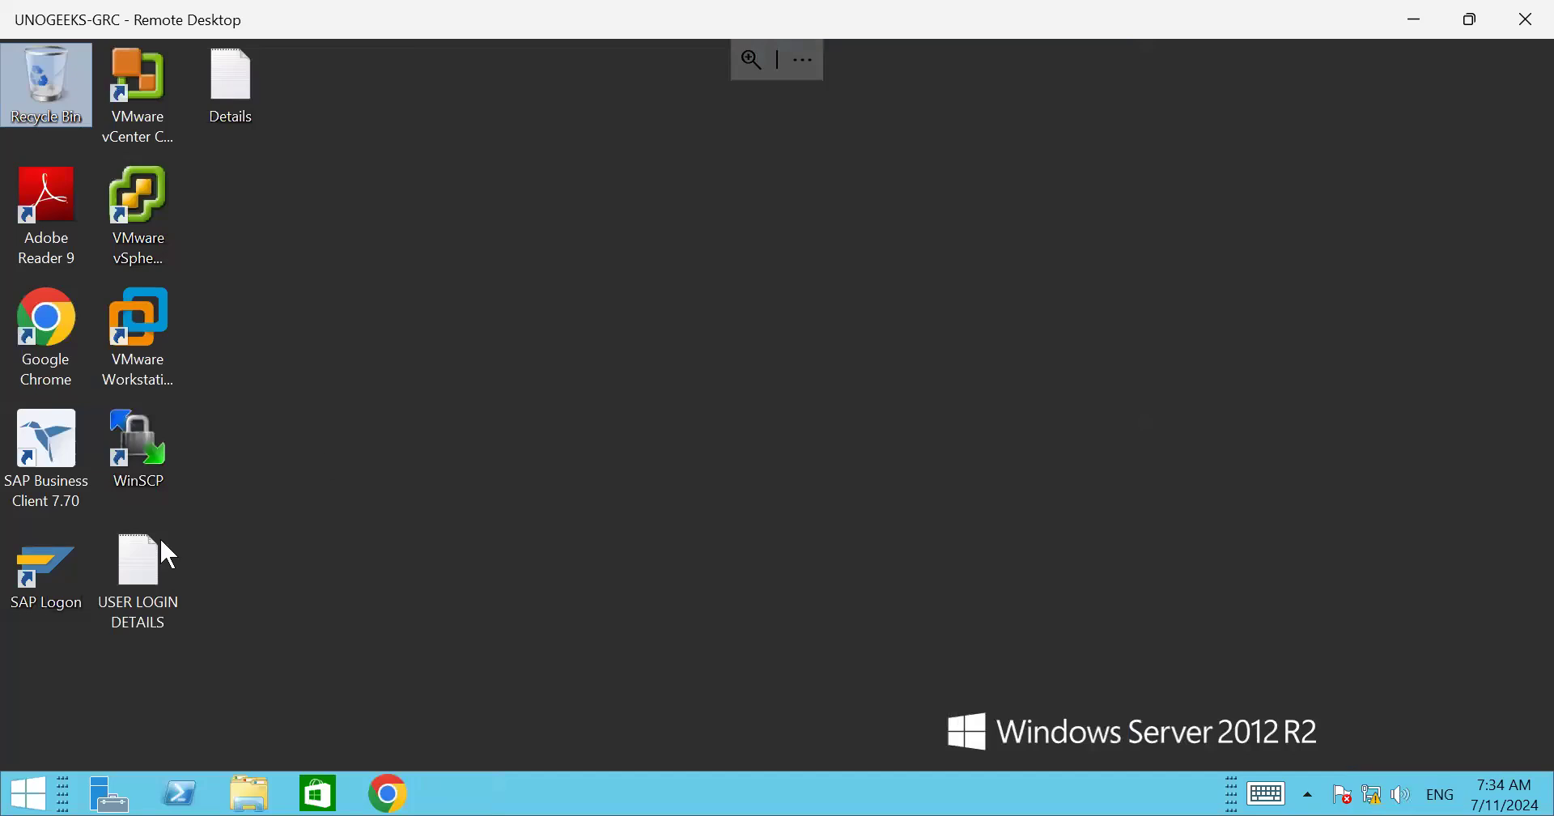
{"action": "double_click", "coordinate": [41, 576]}
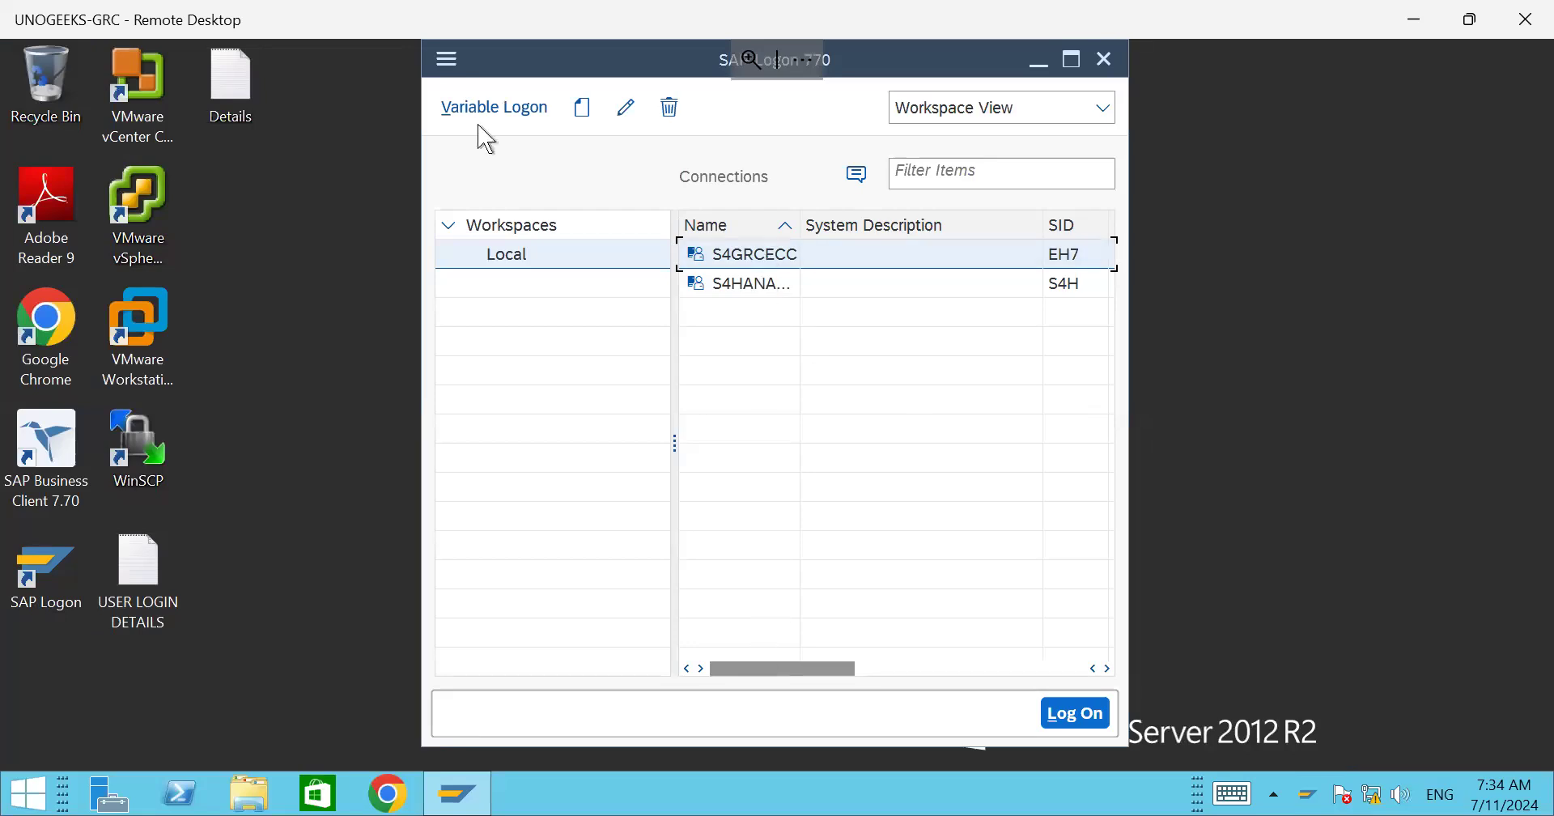
Step: Review the local configuration file path in the Configuration Files options, highlighting it, and close the options without changes
{"action": "left_click", "coordinate": [445, 62]}
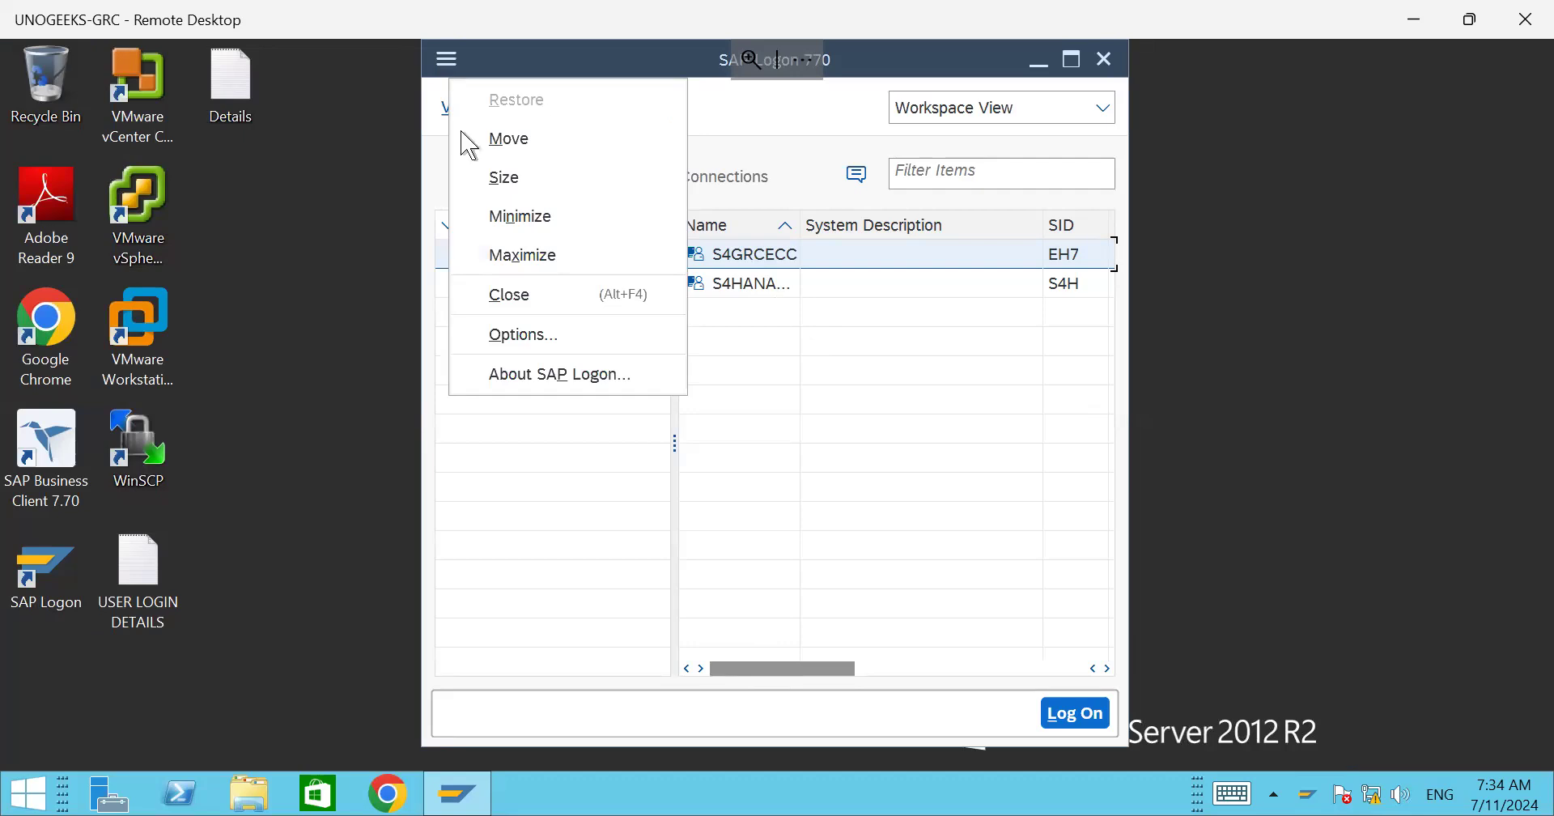
{"action": "left_click", "coordinate": [527, 343]}
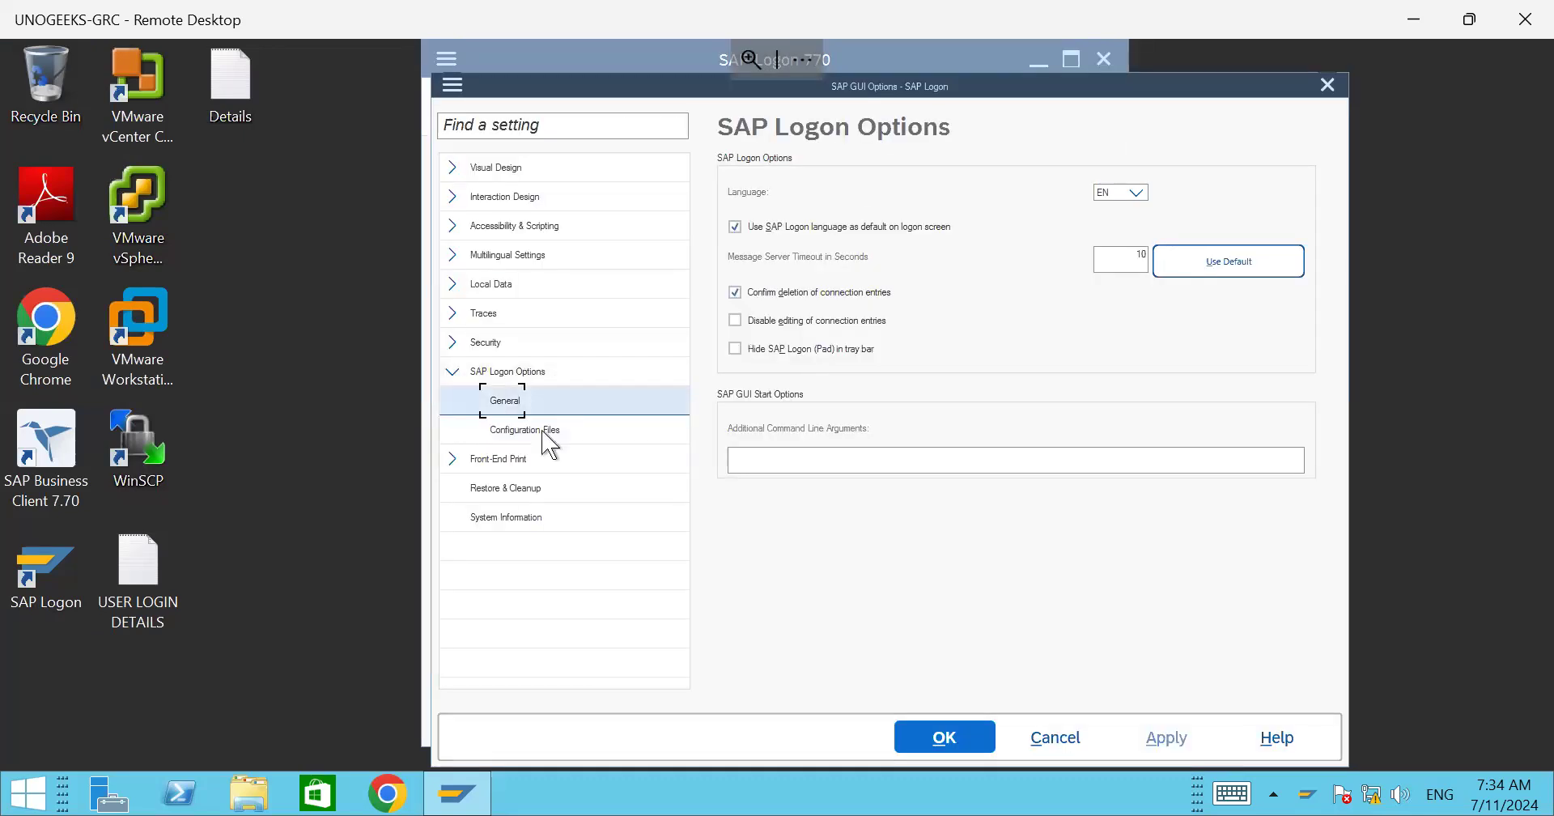
{"action": "left_click", "coordinate": [546, 435]}
{"action": "left_click", "coordinate": [945, 215]}
{"action": "triple_click", "coordinate": [807, 211]}
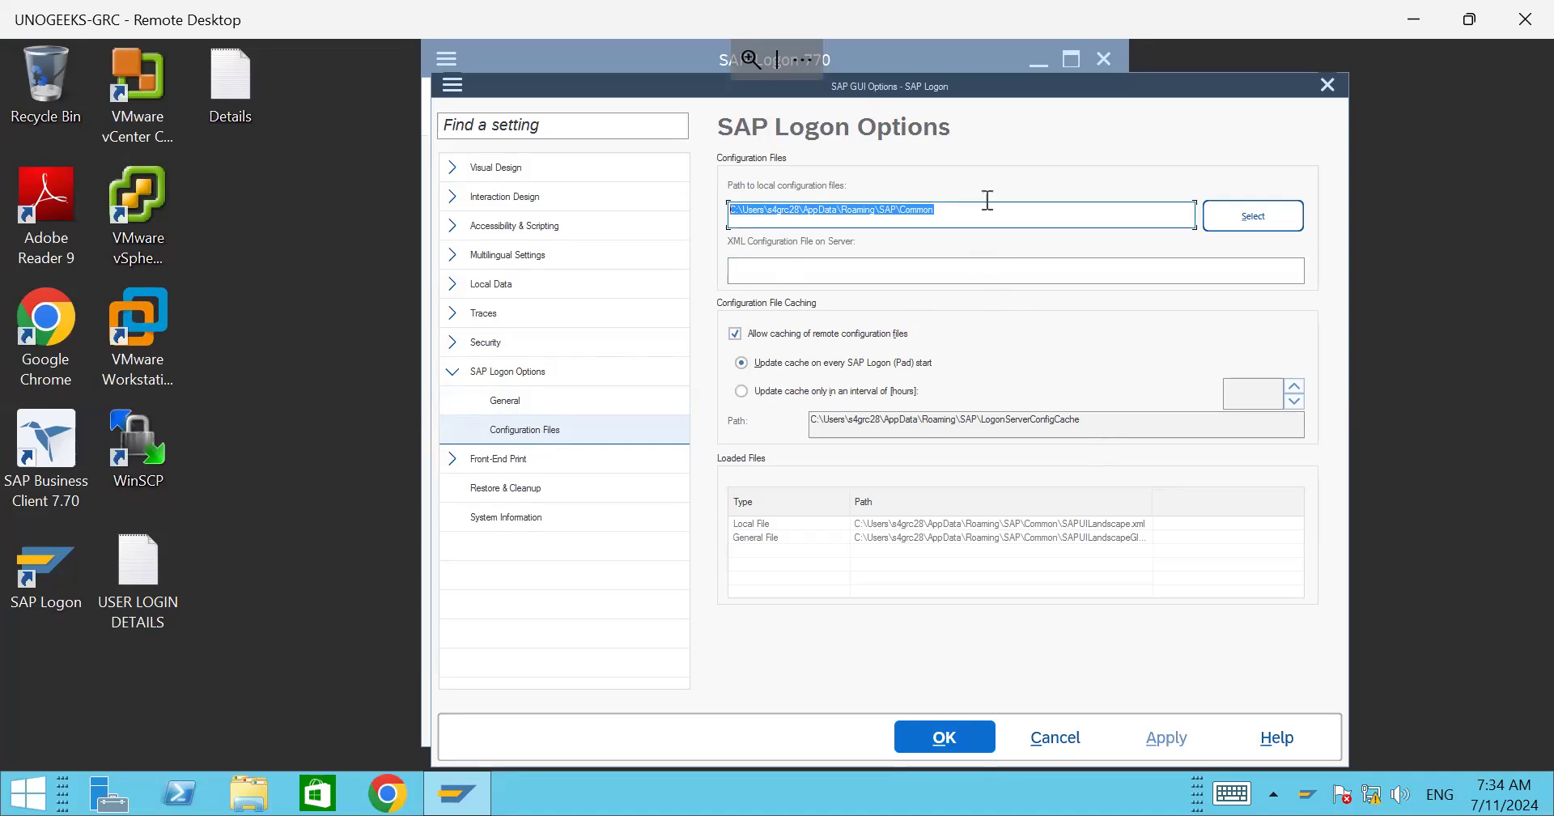
{"action": "left_click", "coordinate": [1327, 84]}
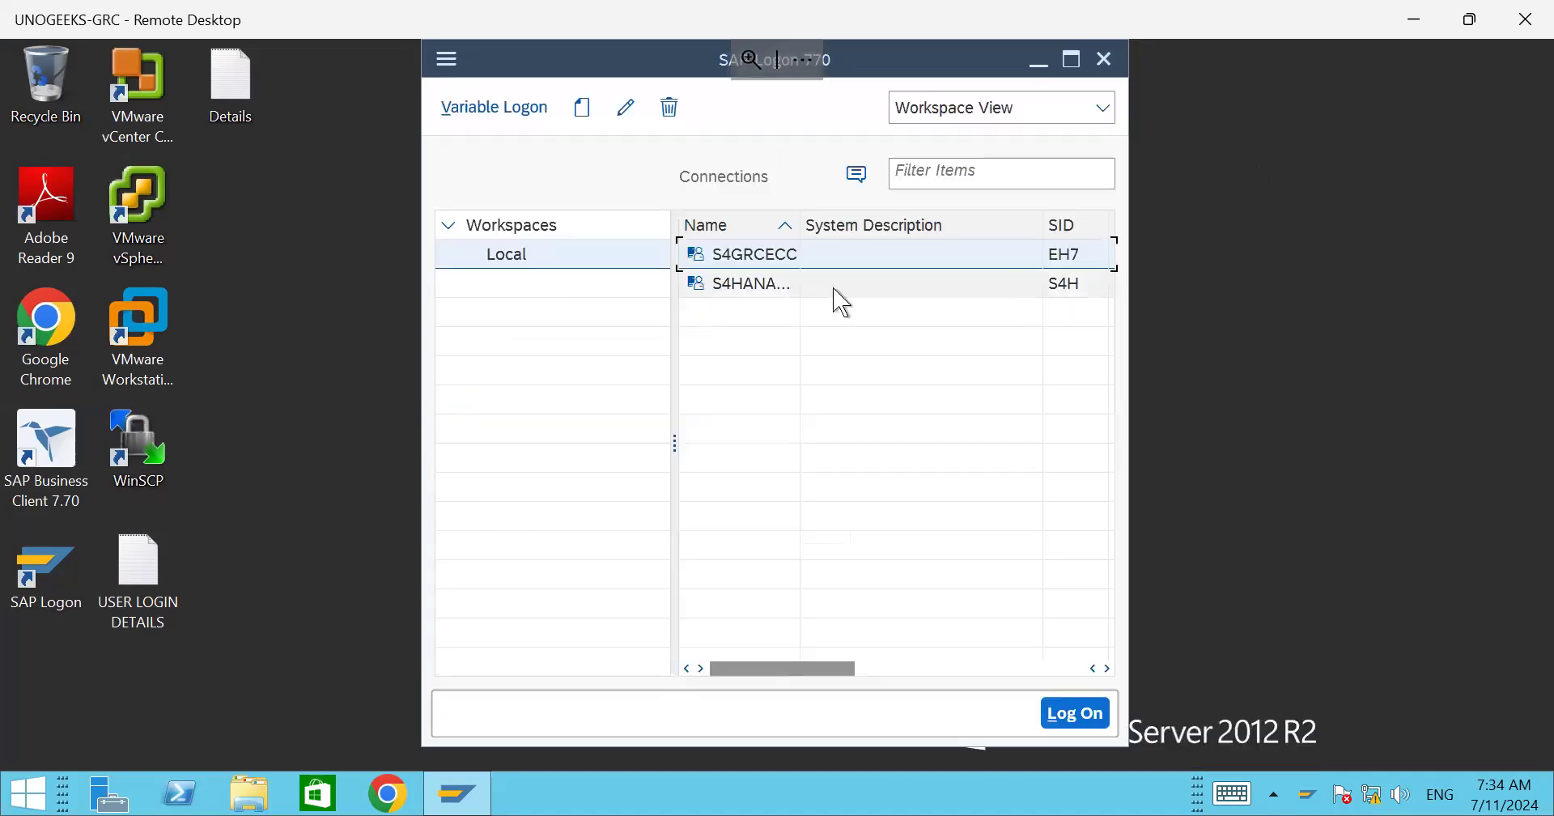
Step: Reopen the Configuration Files options, highlight the local configuration path once more, cancel, and select the S4GRCECC connection
{"action": "left_click", "coordinate": [773, 257]}
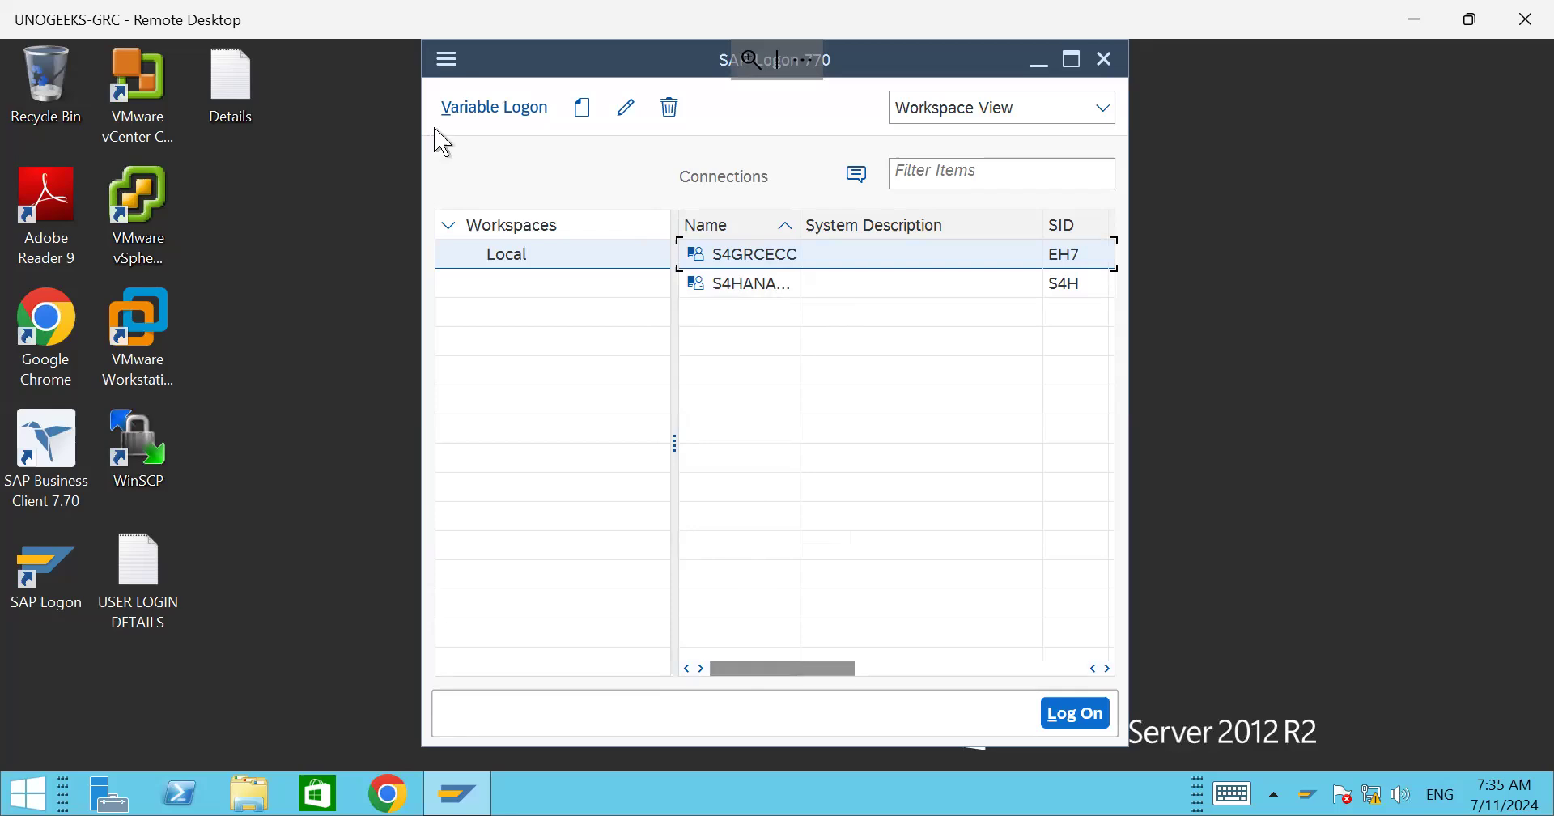
{"action": "left_click", "coordinate": [447, 58]}
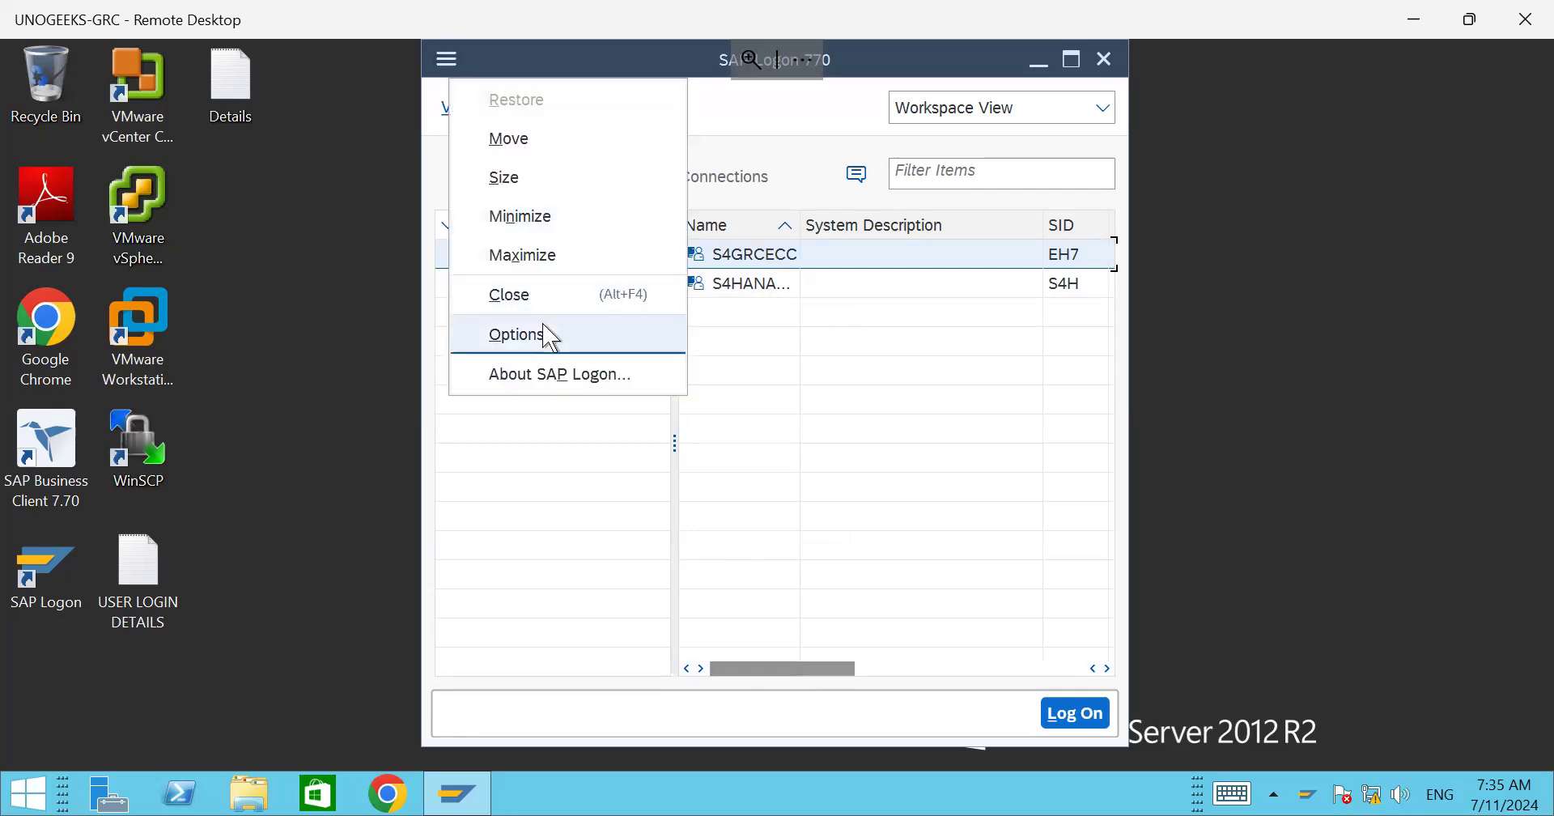
{"action": "left_click", "coordinate": [516, 334]}
{"action": "left_click", "coordinate": [548, 431]}
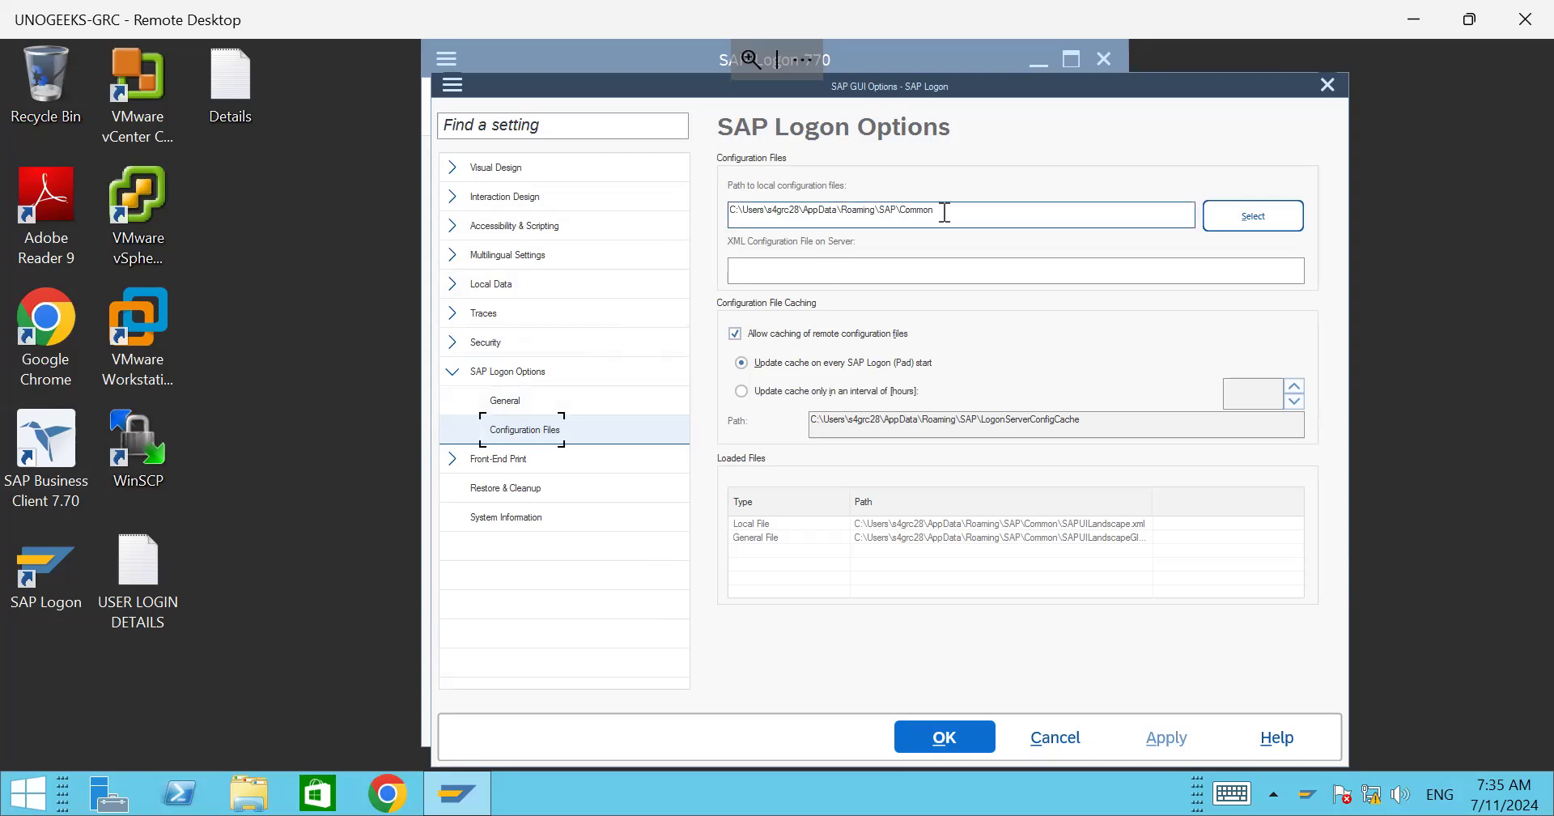
{"action": "left_click_drag", "start_coordinate": [943, 212], "coordinate": [696, 219]}
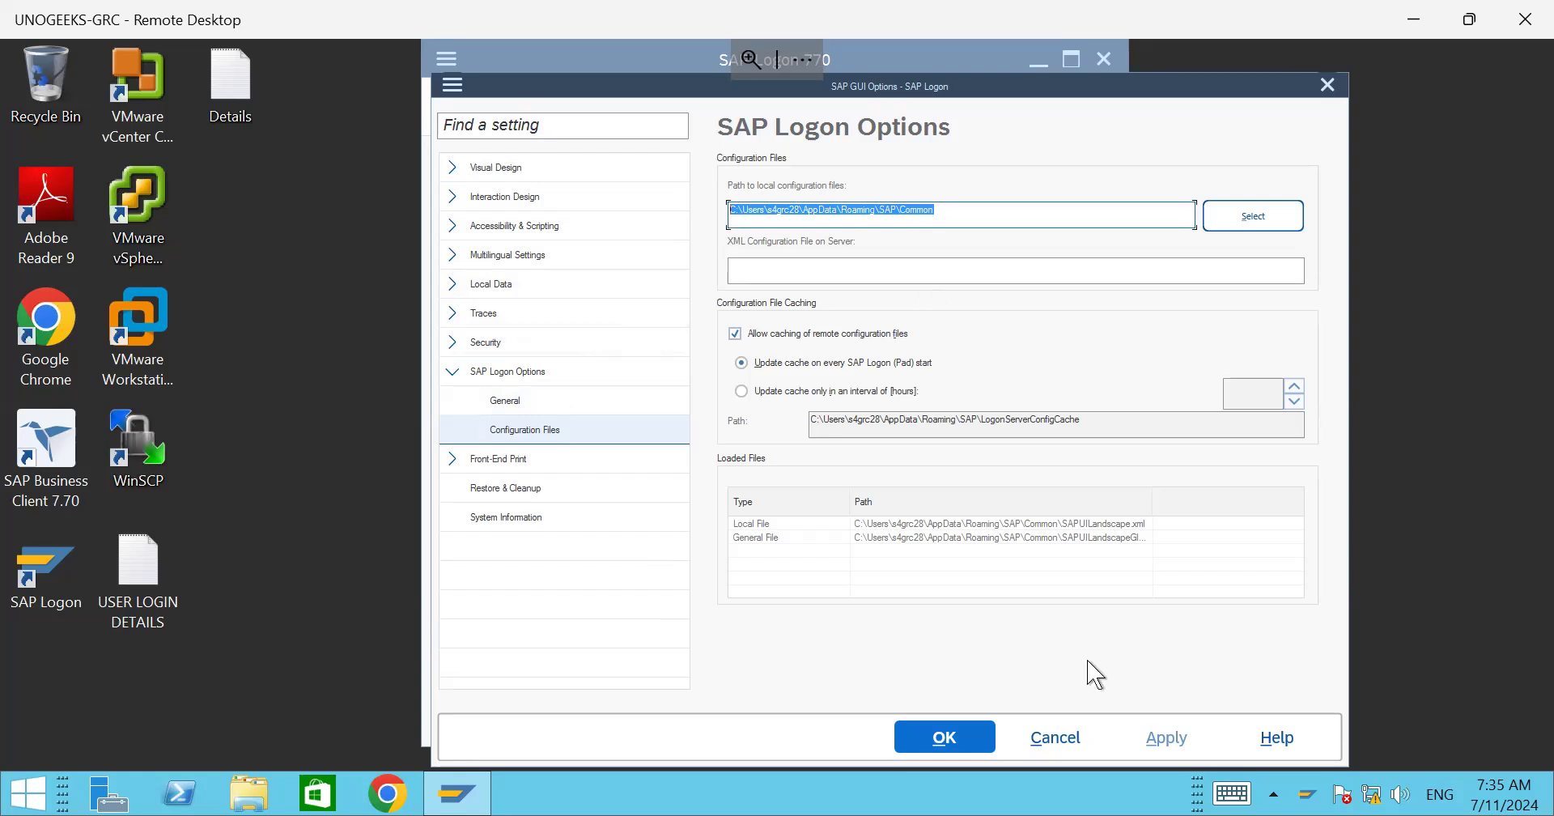
{"action": "left_click", "coordinate": [1068, 738]}
{"action": "left_click", "coordinate": [765, 260]}
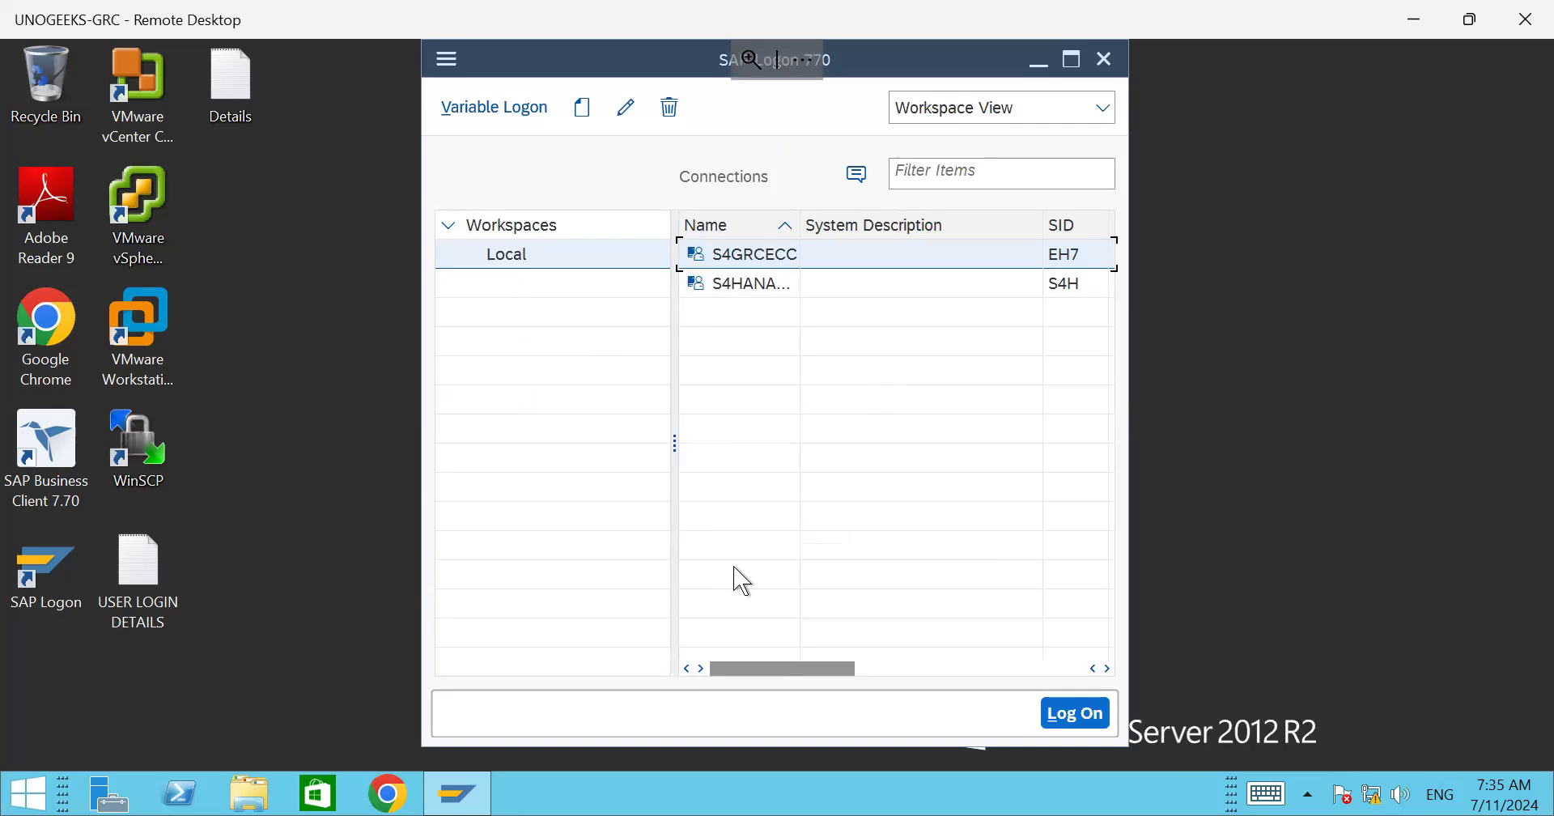
Step: Open the SAP Logon options at Configuration Files, highlight the path to the local configuration files, and cancel the dialog
{"action": "left_click", "coordinate": [450, 67]}
{"action": "left_click", "coordinate": [527, 335]}
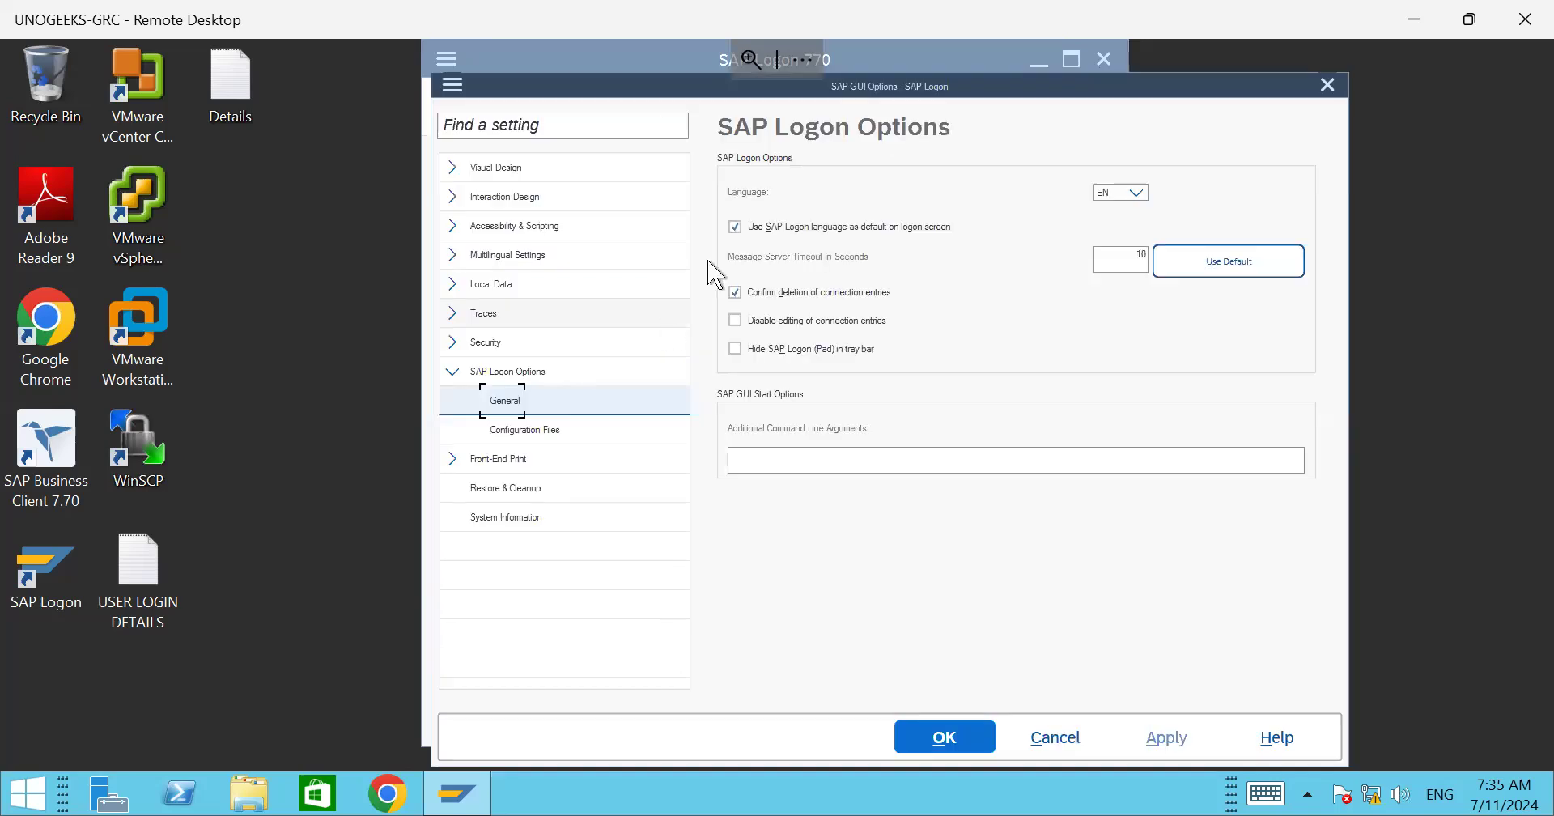
{"action": "left_click", "coordinate": [534, 430]}
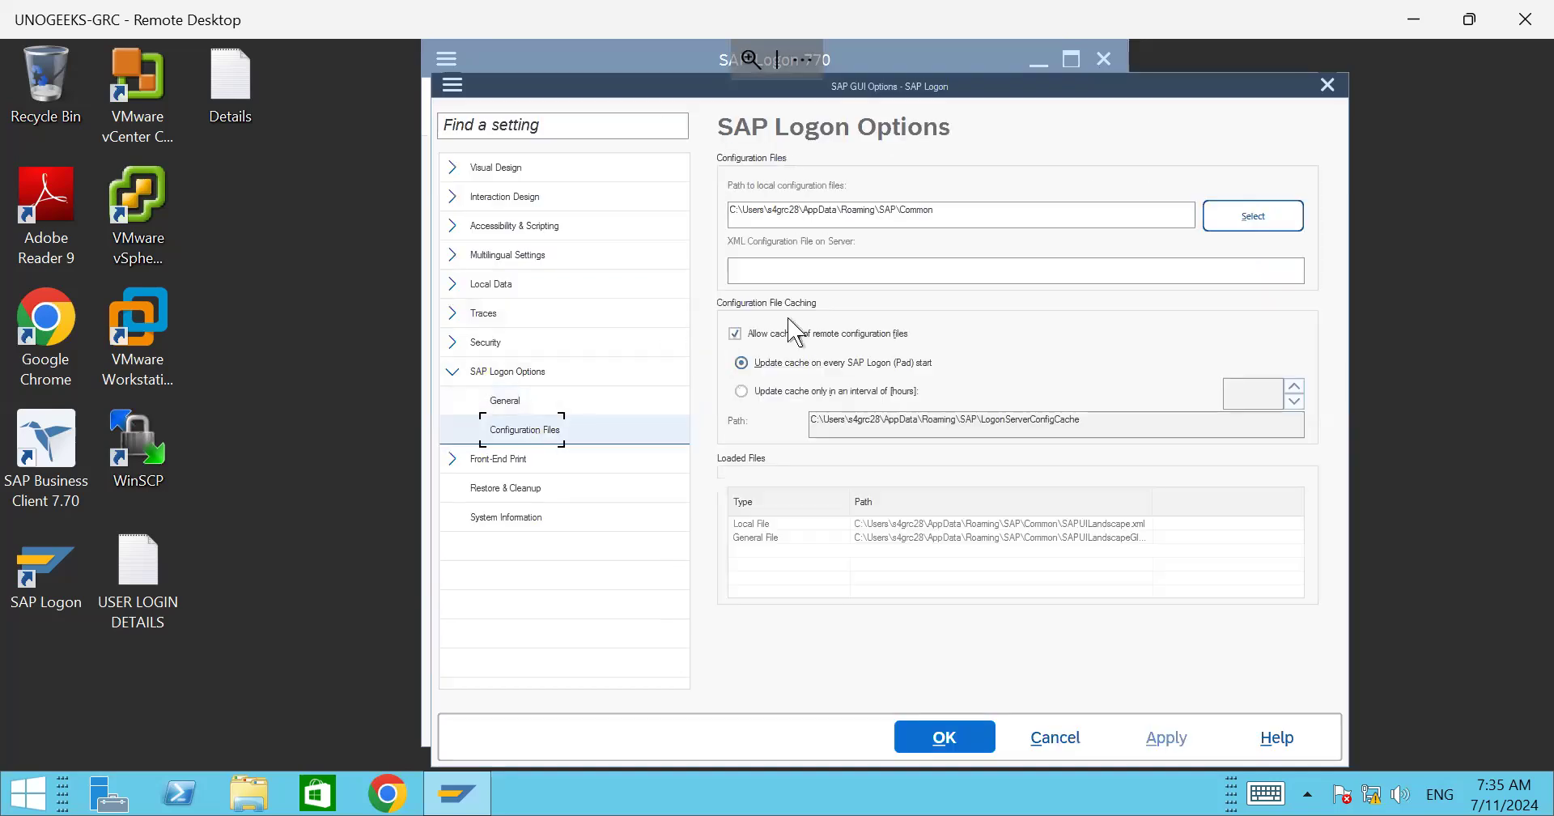
{"action": "left_click_drag", "start_coordinate": [943, 213], "coordinate": [708, 216]}
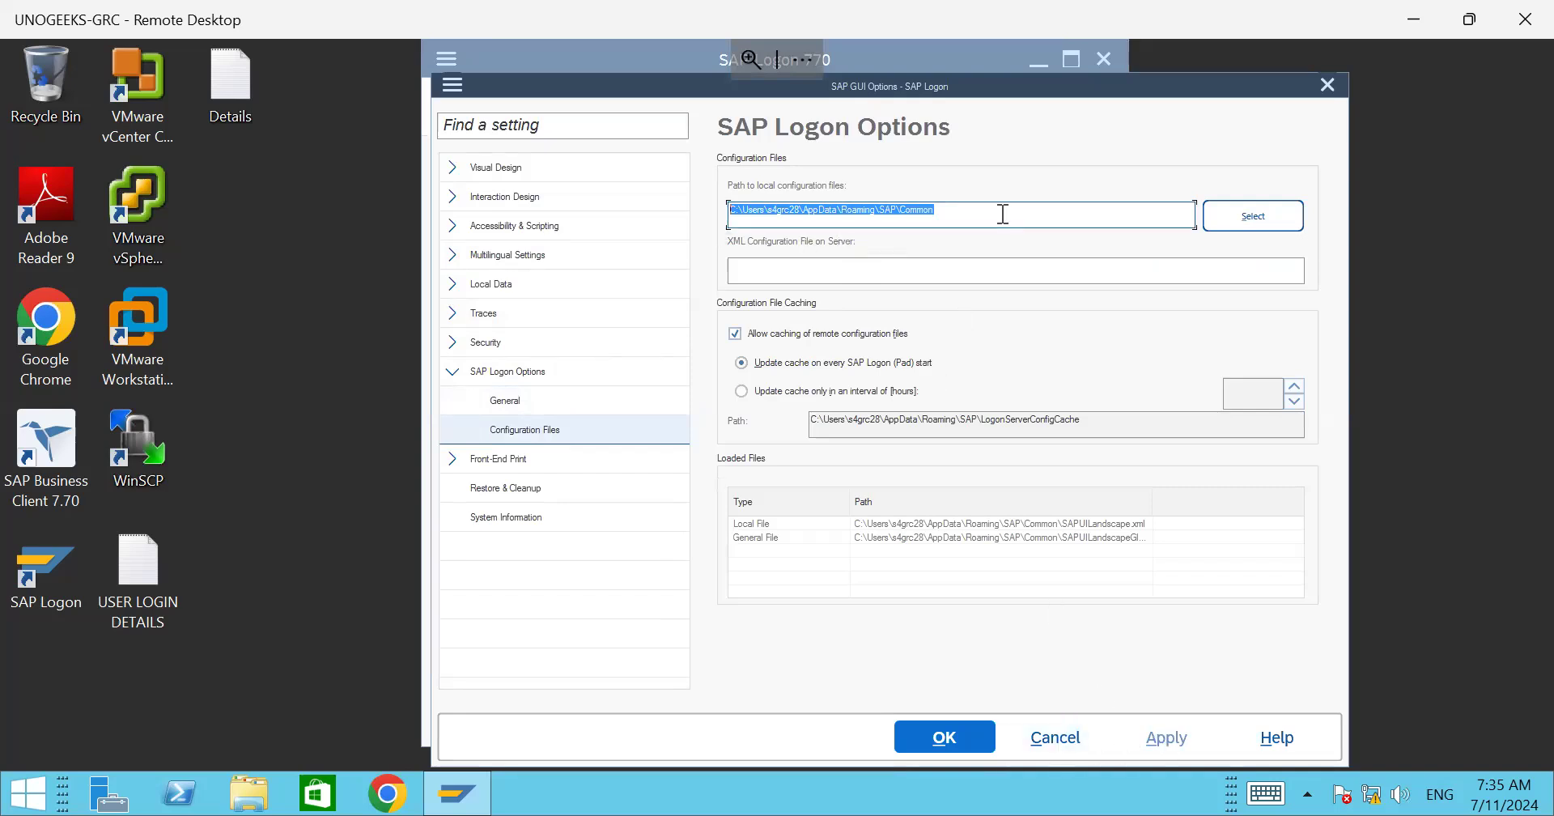
{"action": "left_click", "coordinate": [1063, 738]}
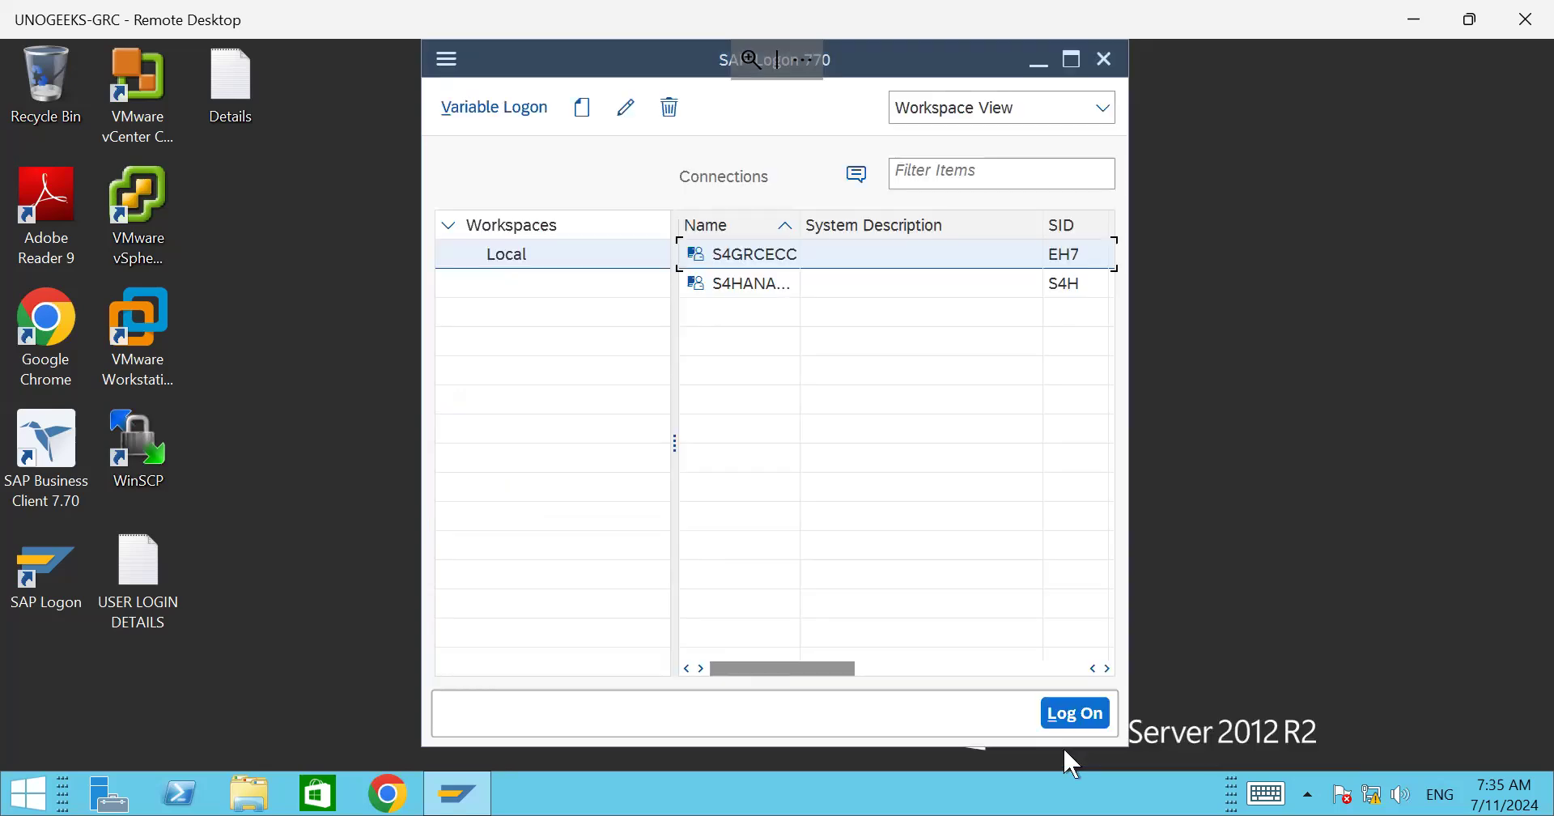
Step: Restart SAP Logon, open its general options page, and dismiss the dialog without changing anything
{"action": "left_click", "coordinate": [1103, 65]}
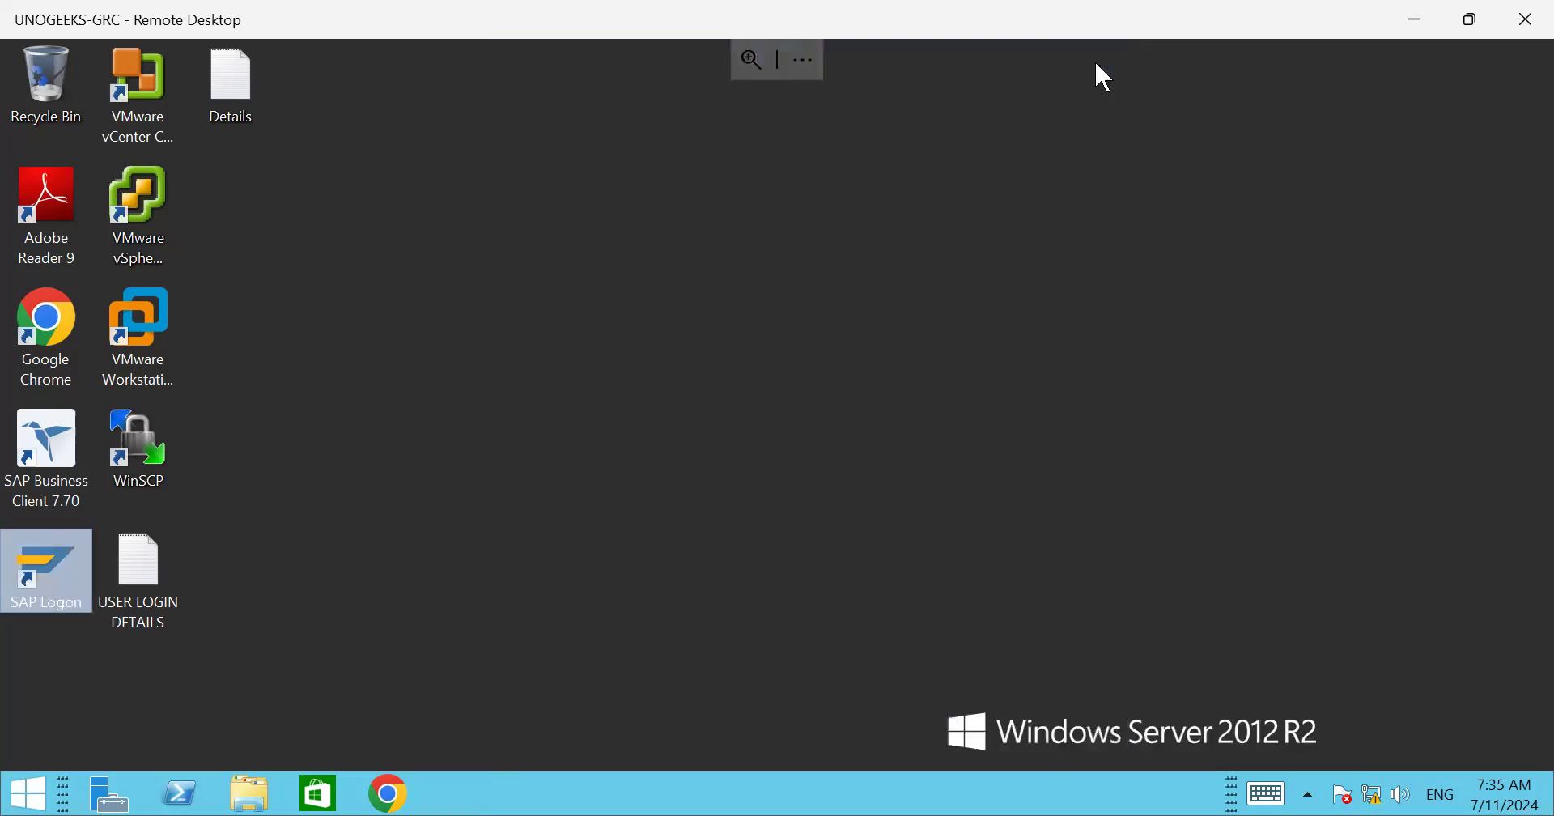
{"action": "double_click", "coordinate": [75, 584]}
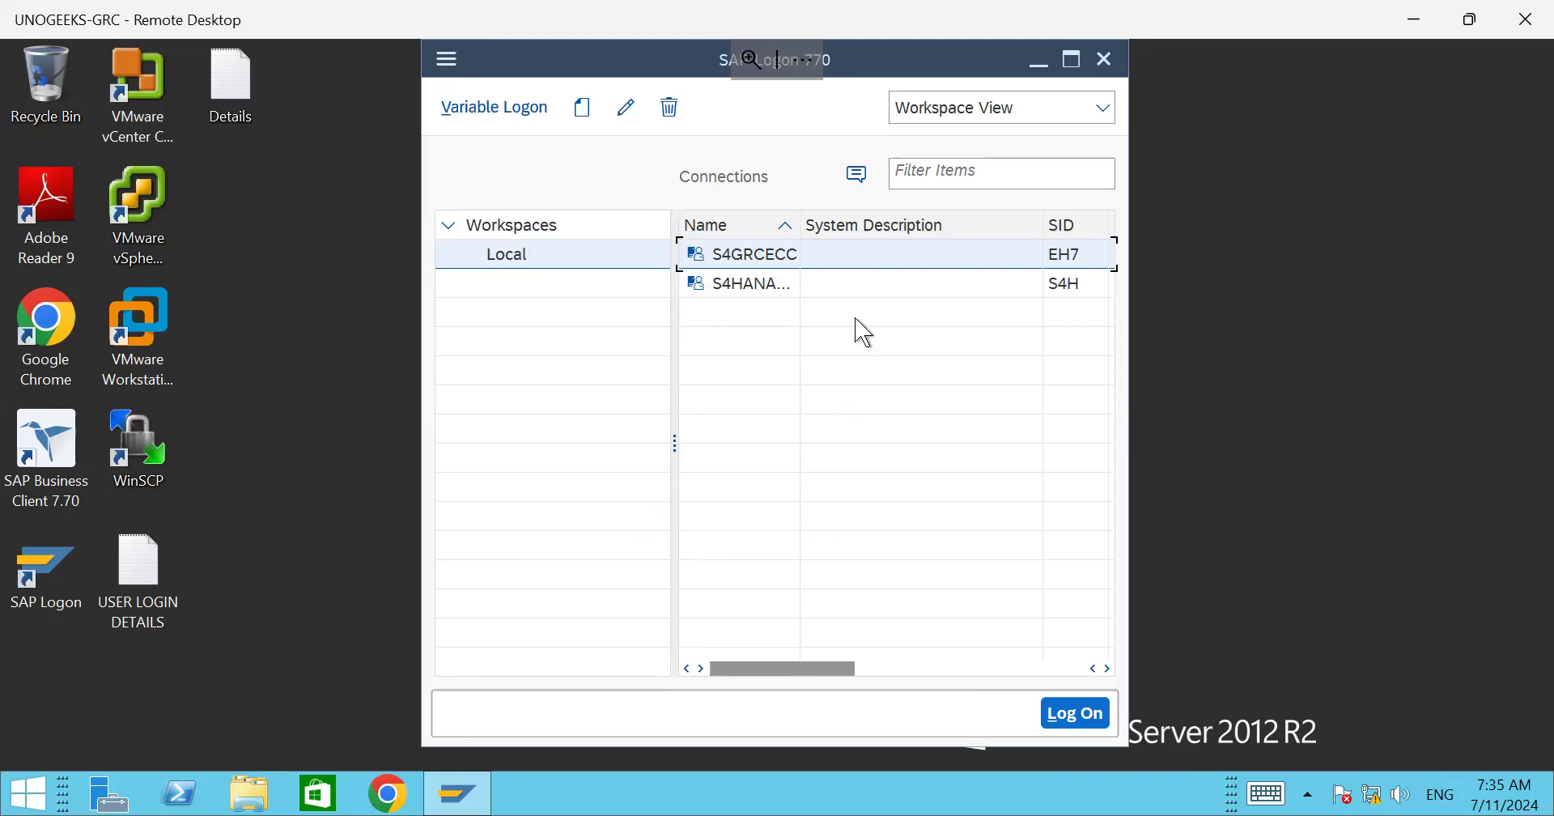
{"action": "left_click", "coordinate": [451, 60]}
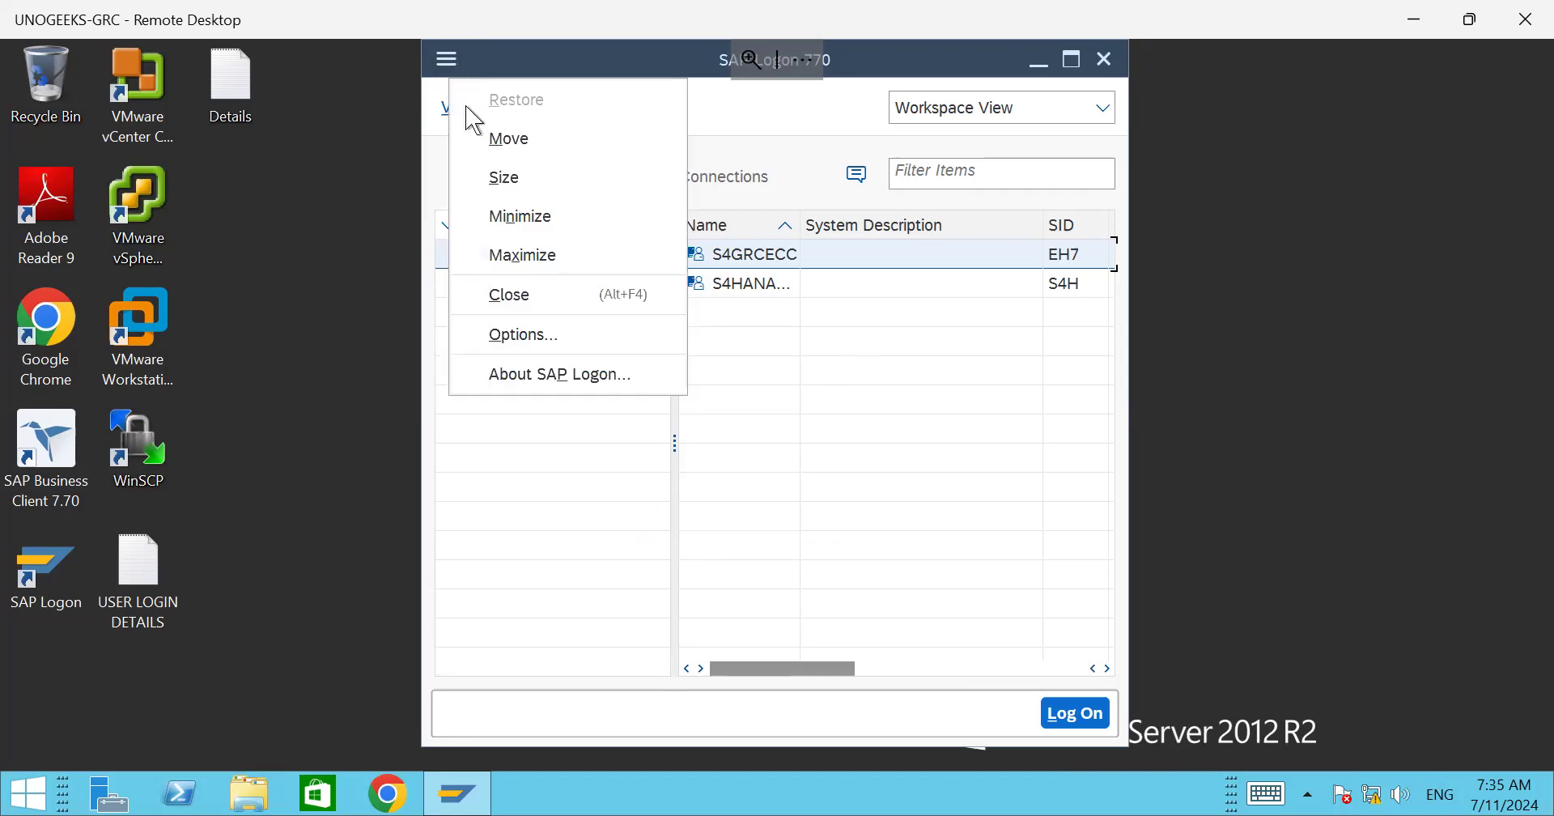
{"action": "left_click", "coordinate": [522, 334]}
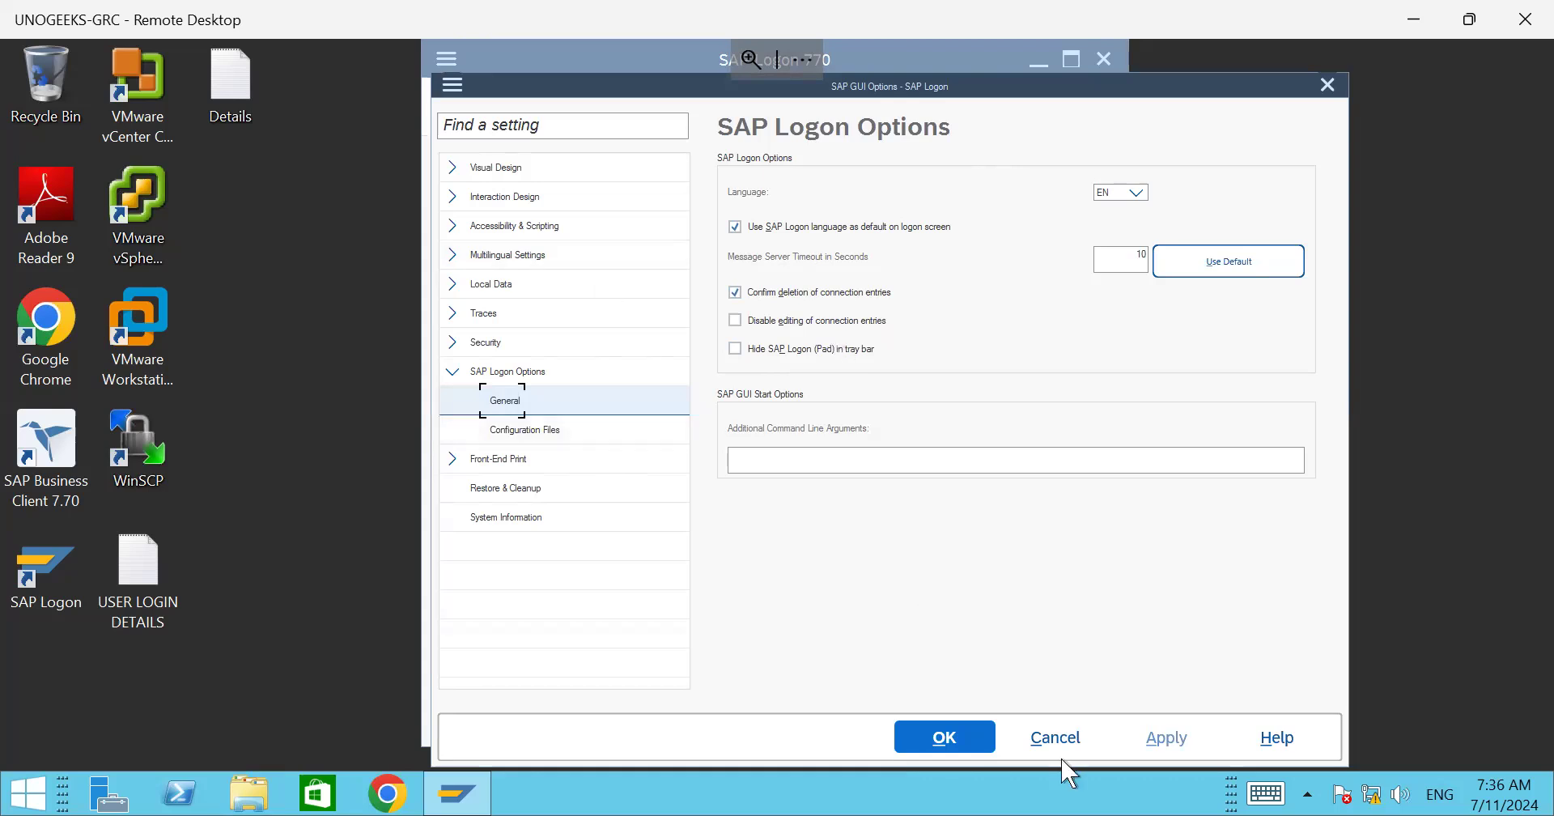
{"action": "left_click", "coordinate": [1055, 736]}
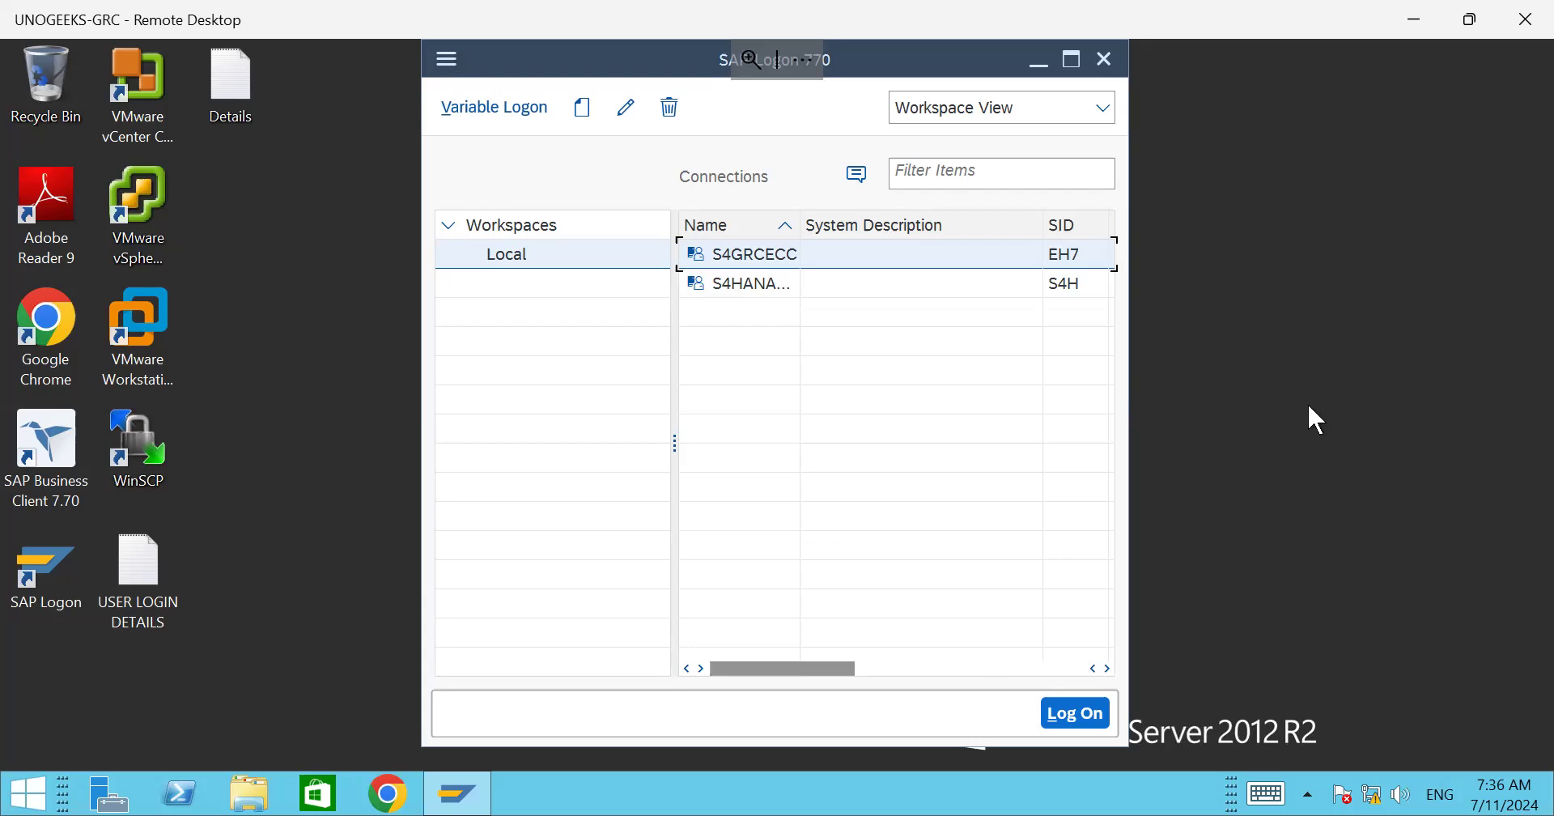
Step: Select the S4HANA2020_GRC and S4GRCECC connections in turn and clear the selection
{"action": "left_click", "coordinate": [775, 285]}
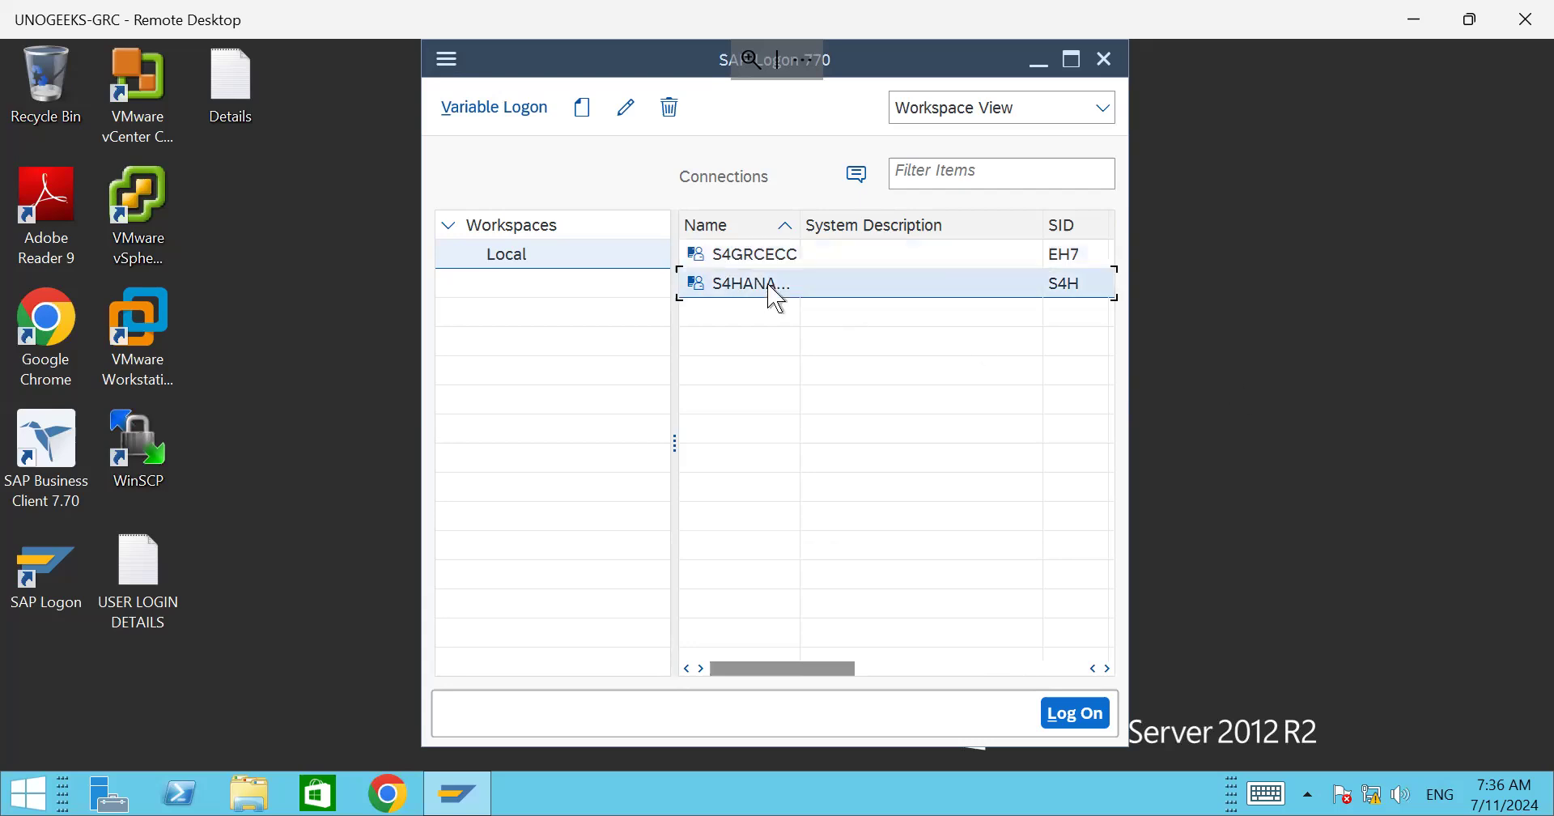
{"action": "left_click", "coordinate": [774, 272]}
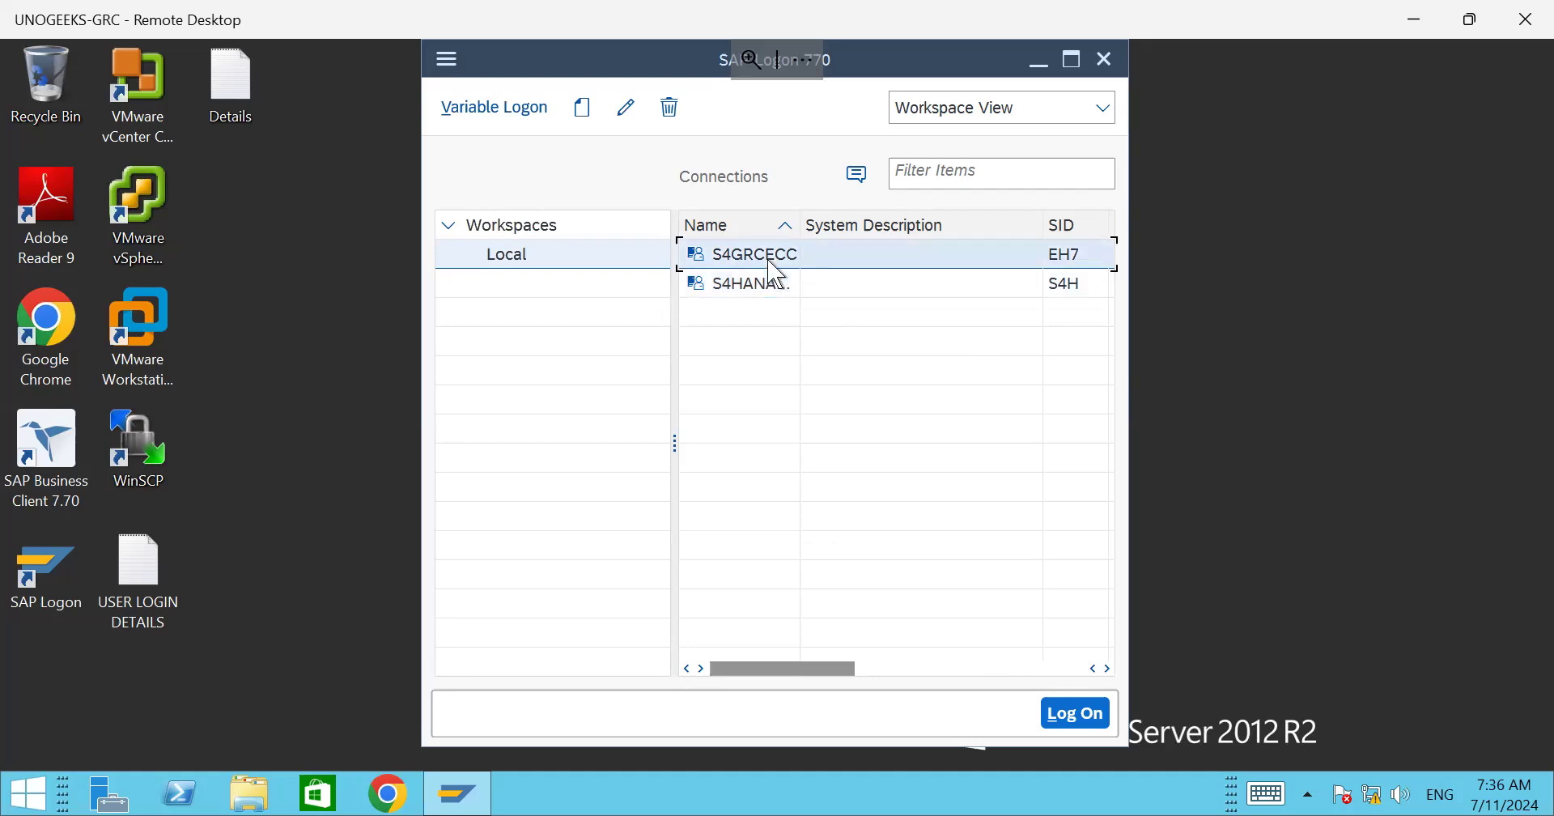
{"action": "left_click", "coordinate": [777, 324]}
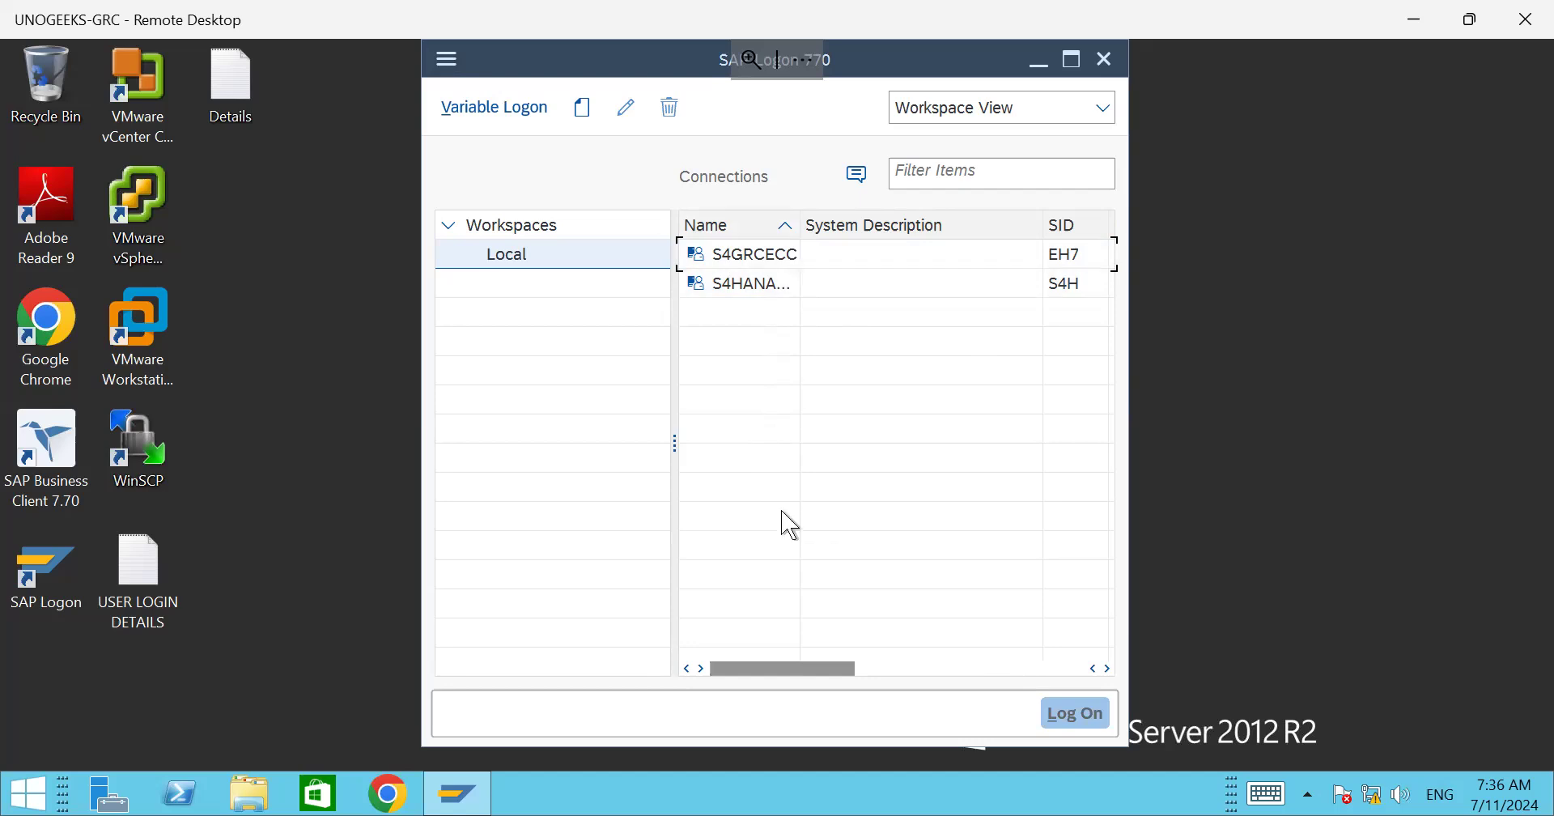
Step: Widen the connection list's Name column, and move and enlarge the SAP Logon window to show the full names and Group/Server values
{"action": "left_click_drag", "start_coordinate": [801, 226], "coordinate": [874, 233]}
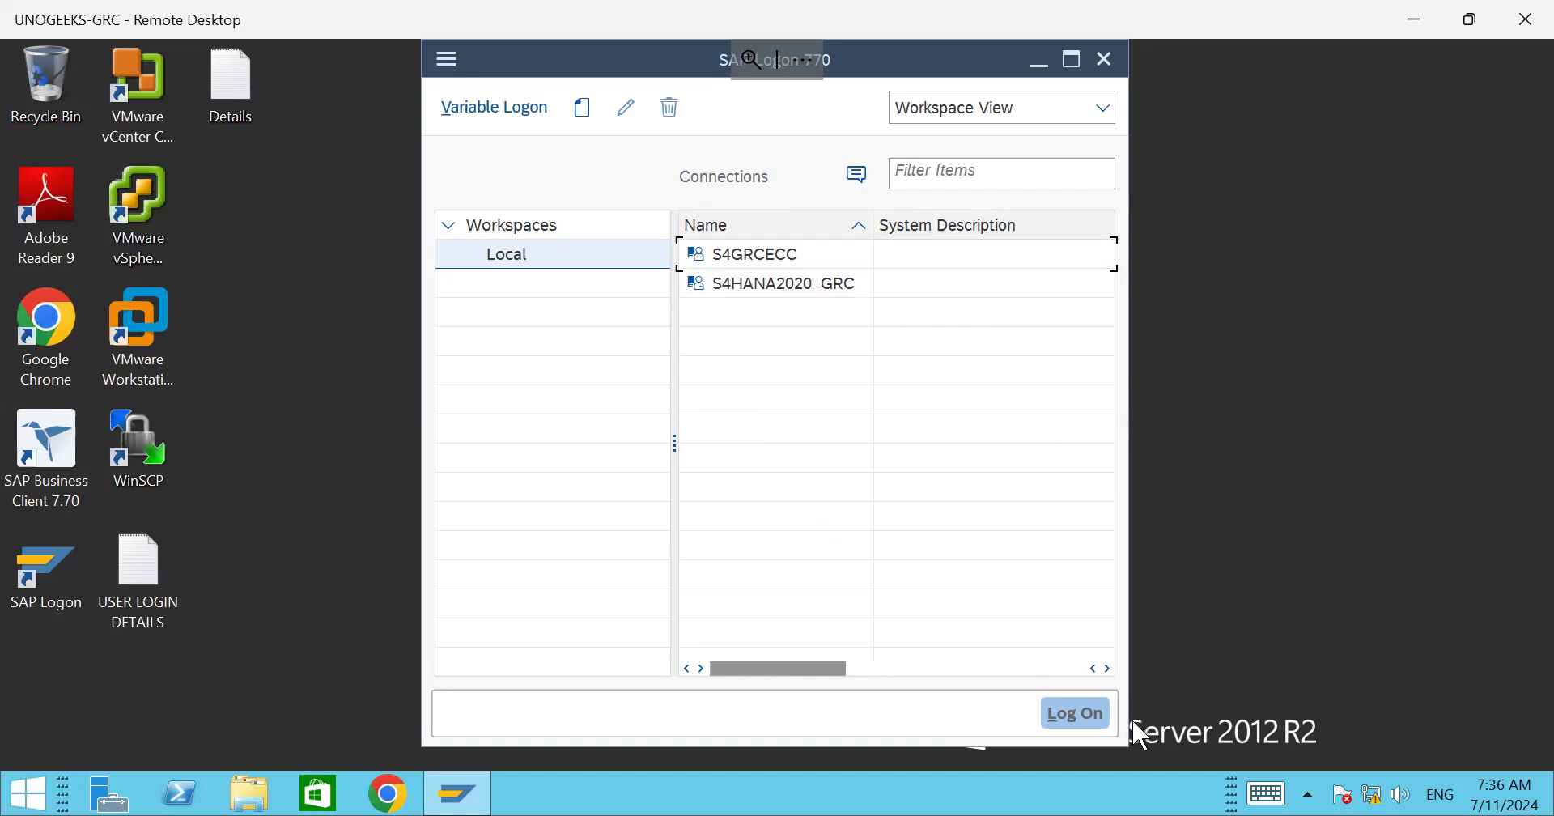
{"action": "left_click_drag", "start_coordinate": [1129, 711], "coordinate": [1355, 708]}
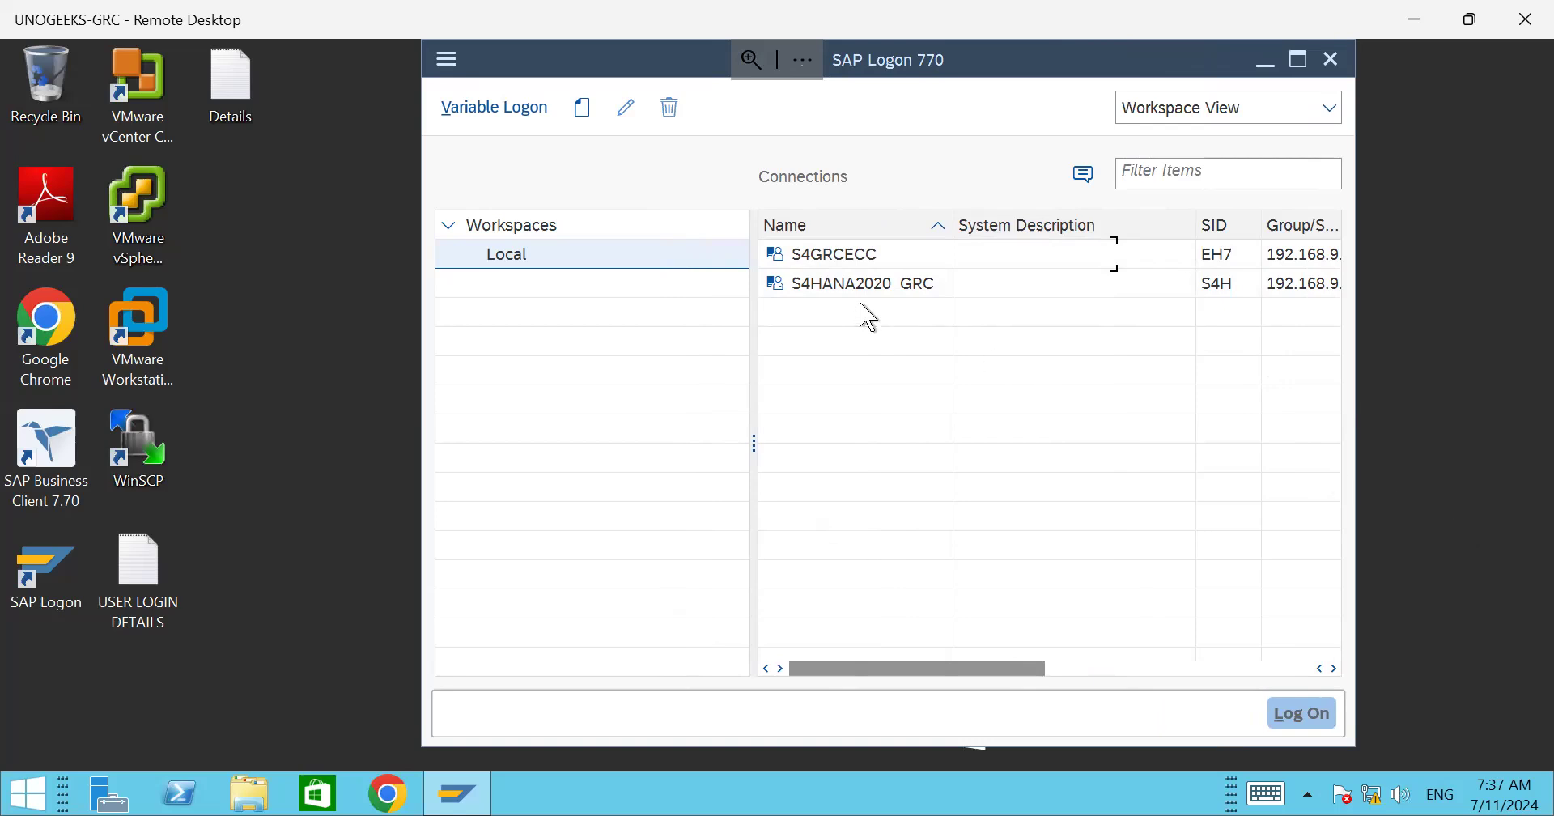
{"action": "left_click_drag", "start_coordinate": [520, 74], "coordinate": [437, 79]}
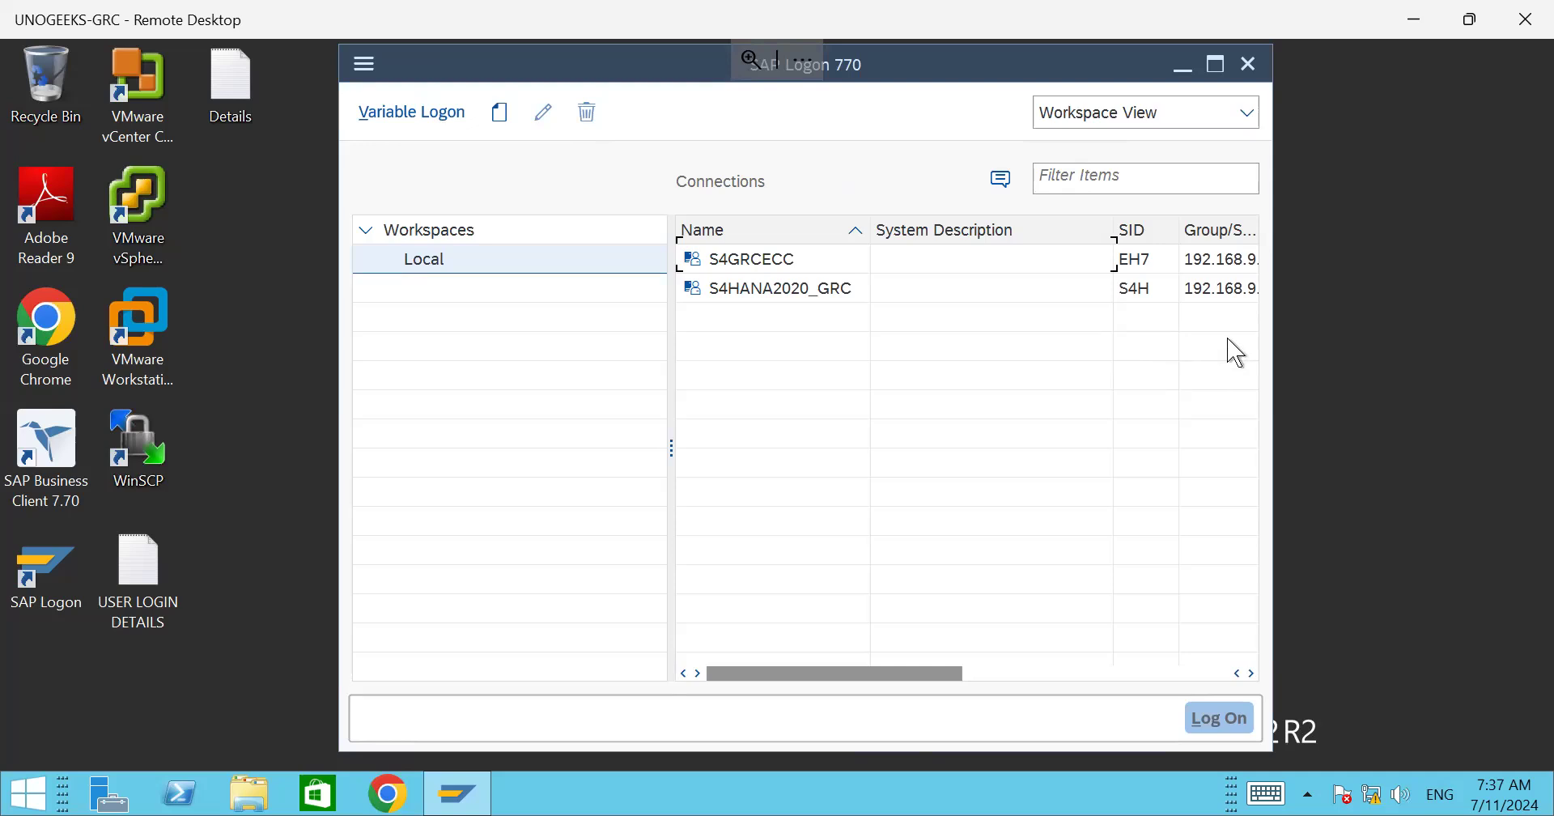
{"action": "left_click_drag", "start_coordinate": [1272, 337], "coordinate": [1413, 343]}
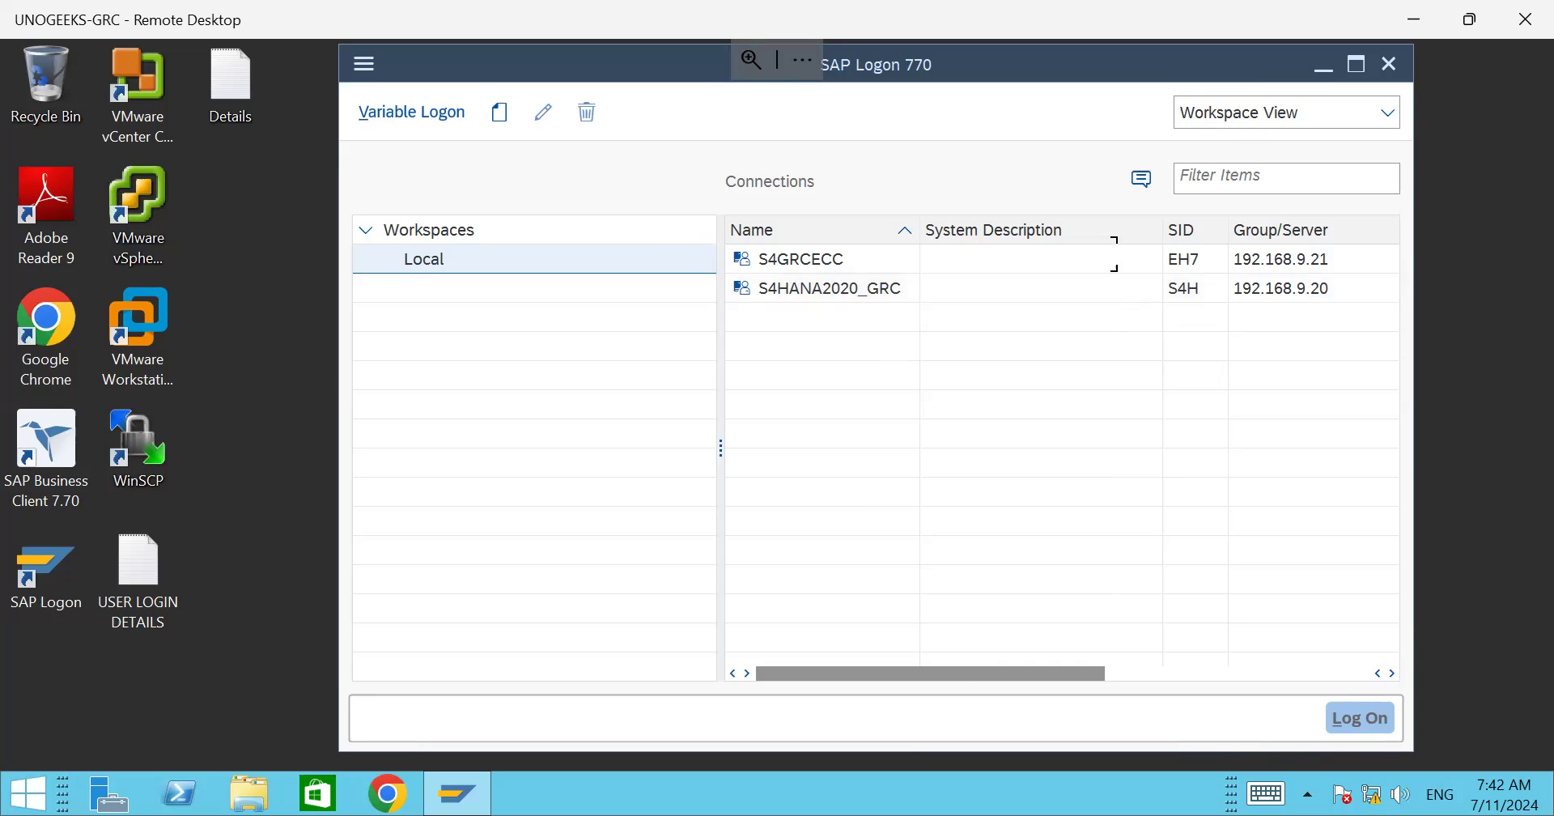
{"action": "key", "text": "alt+Tab"}
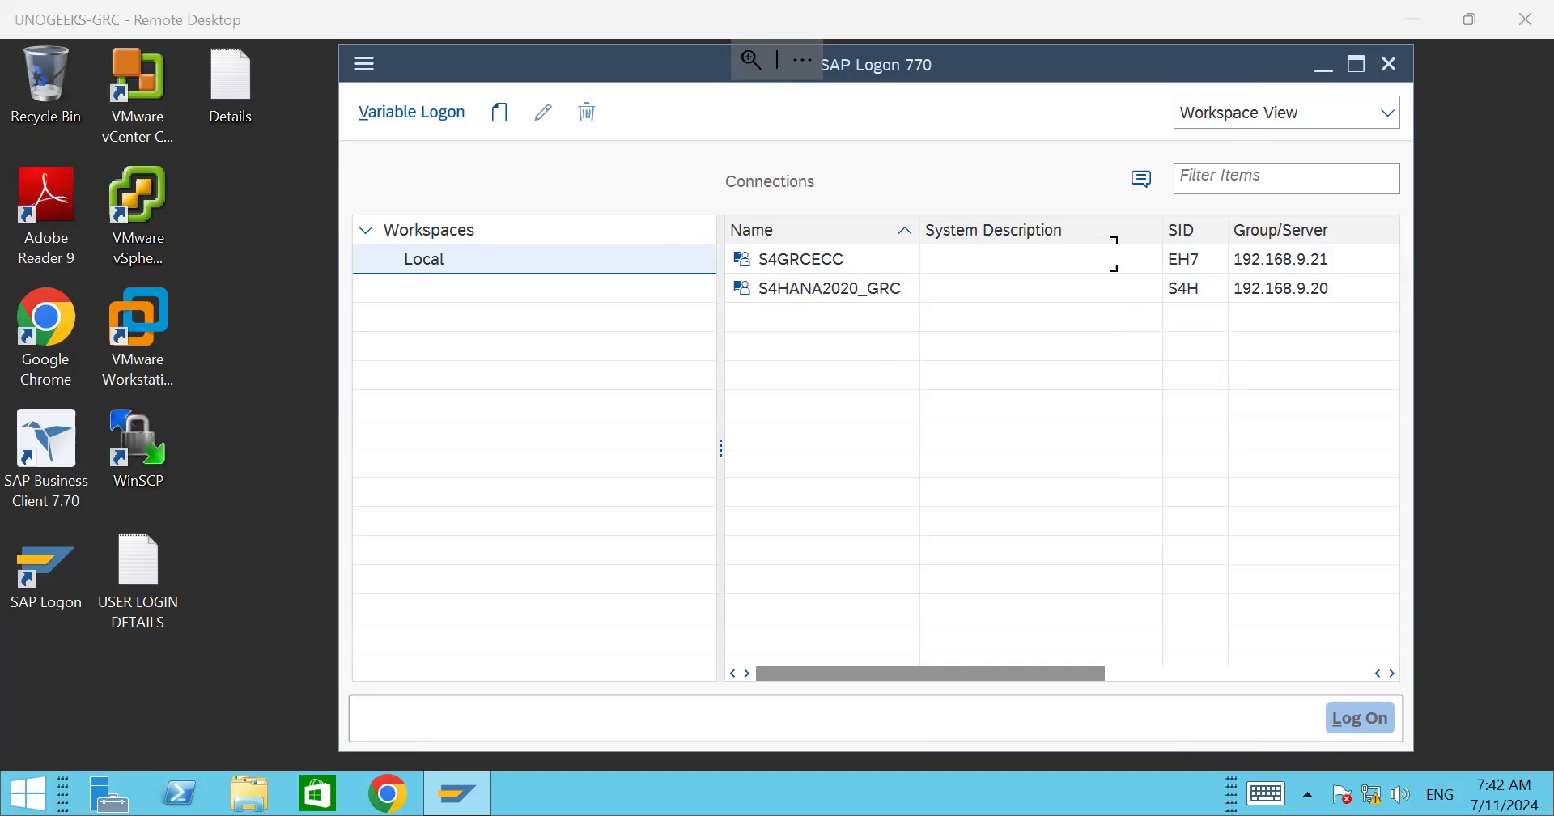